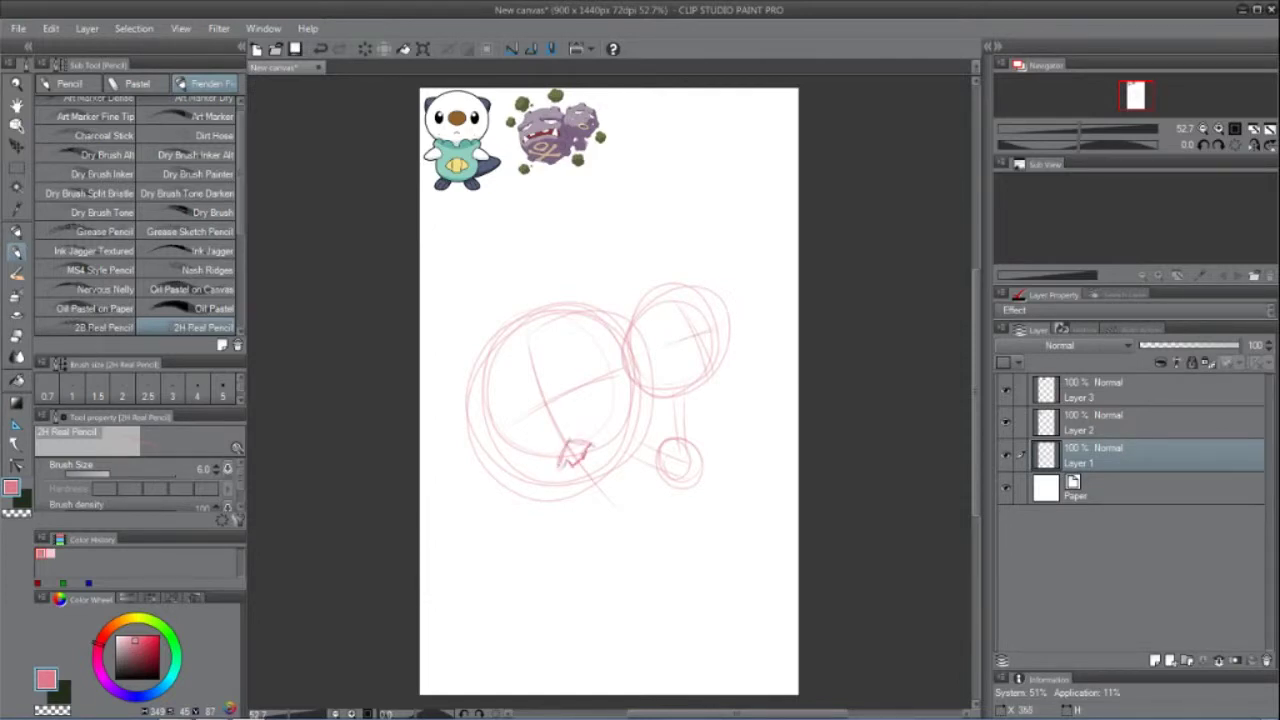
Step: Sketch the mouths, eyes, noses and surrounding smoke vents on the heads and small ball with the pink pencil
drag(590, 392, 513, 440)
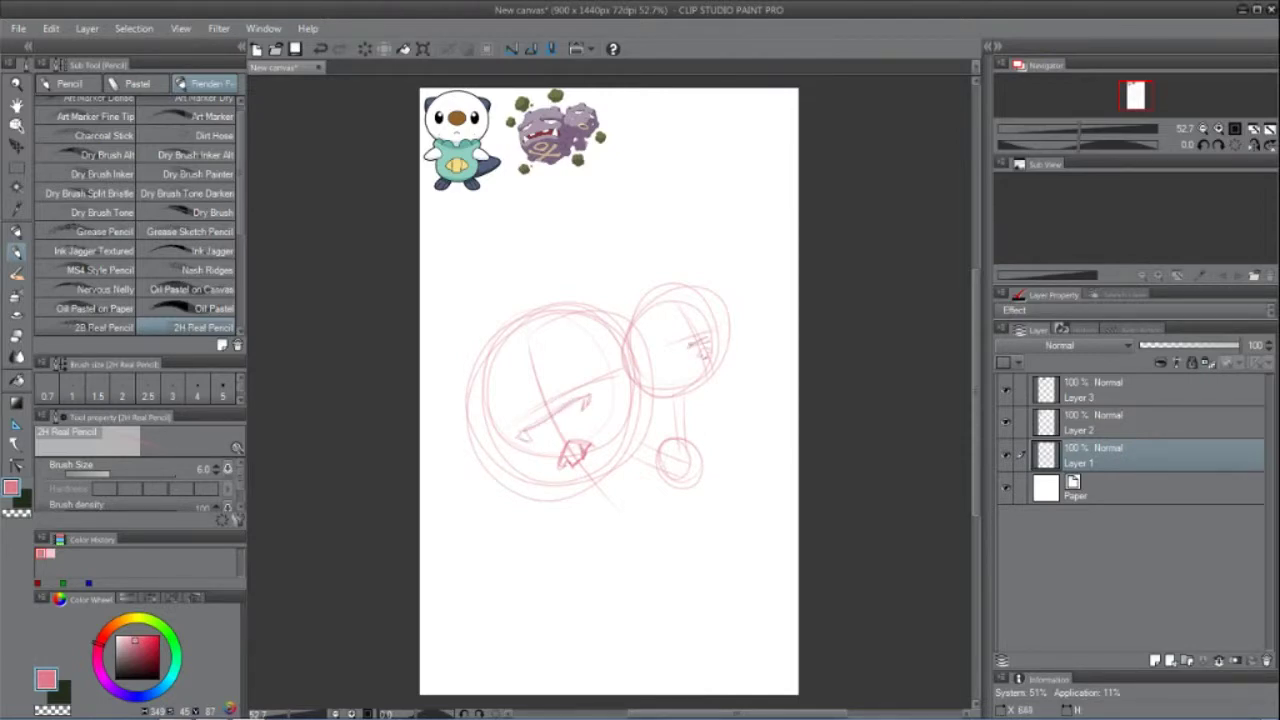
drag(692, 328, 702, 333)
drag(555, 388, 556, 405)
drag(602, 368, 576, 378)
mouse_move(514, 410)
mouse_down()
mouse_move(498, 424)
mouse_move(512, 414)
mouse_up()
drag(678, 334, 664, 340)
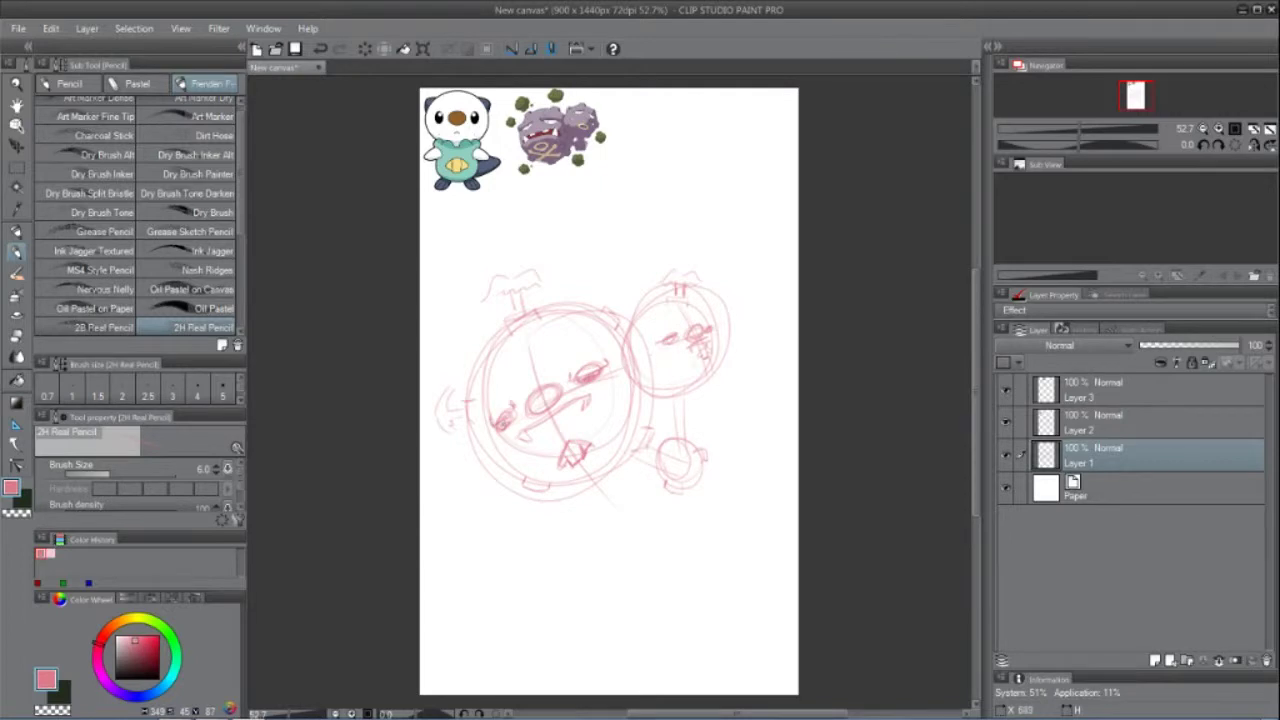
Step: Add a new vector layer above the Layer 1 sketch and choose a dark blue drawing colour
click(1171, 660)
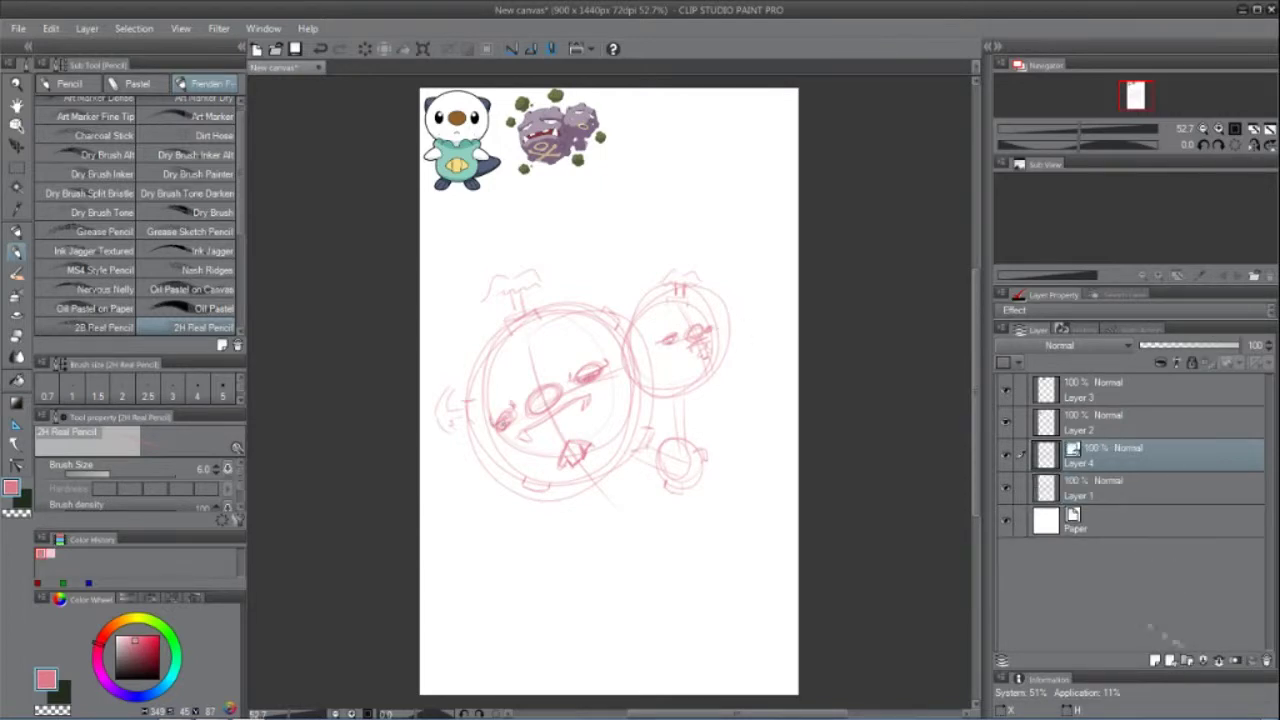
click(162, 689)
click(142, 665)
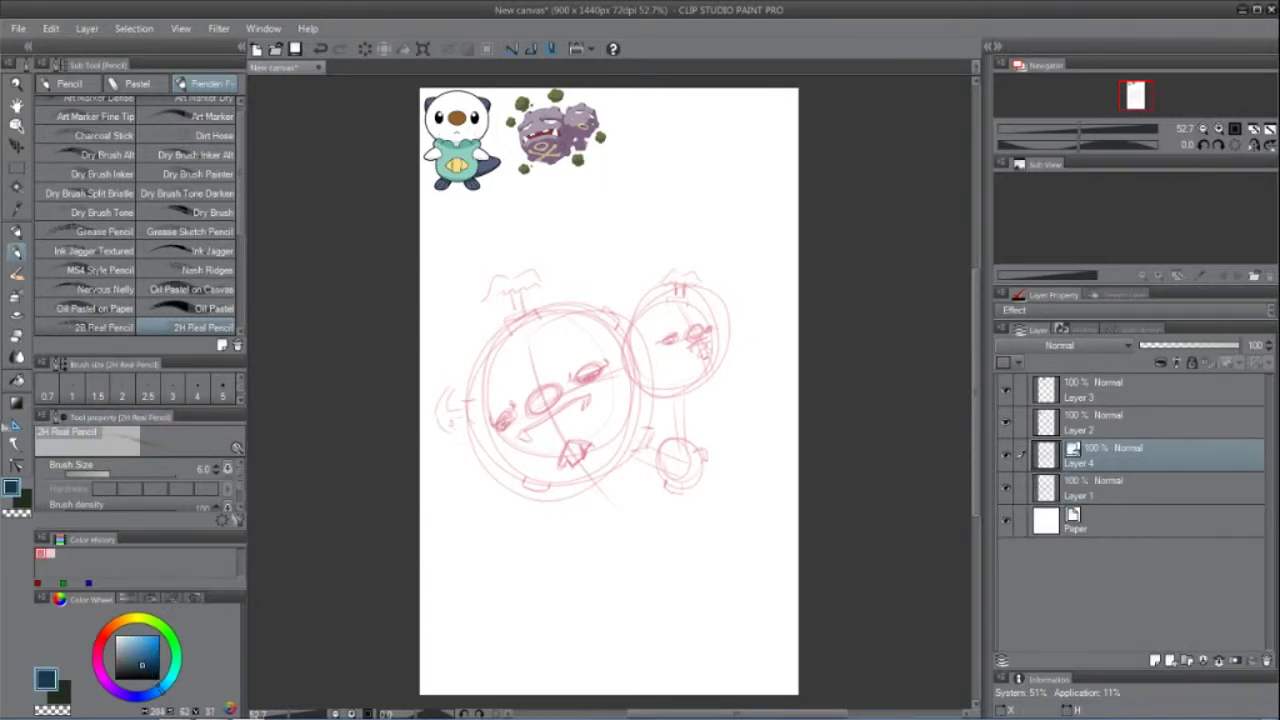
Step: Create a circular figure ruler and move it over the sketched large head
click(14, 426)
drag(483, 360, 698, 567)
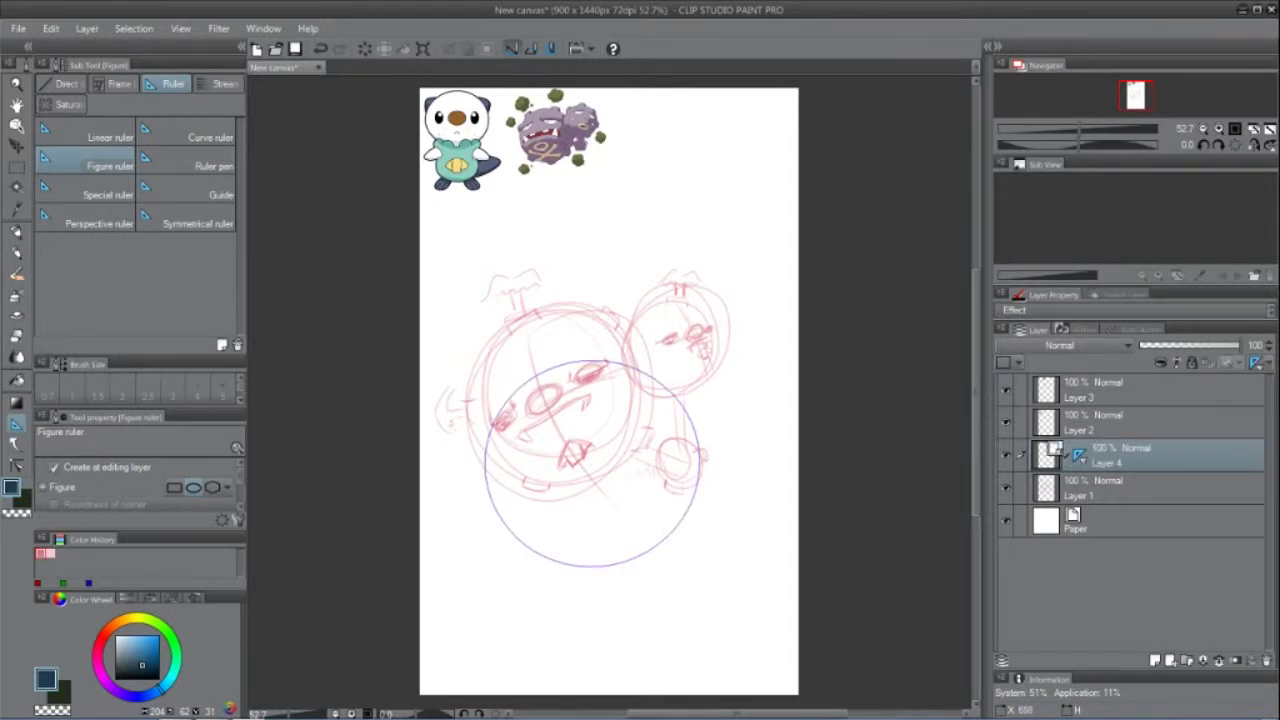
click(17, 126)
drag(676, 403, 638, 330)
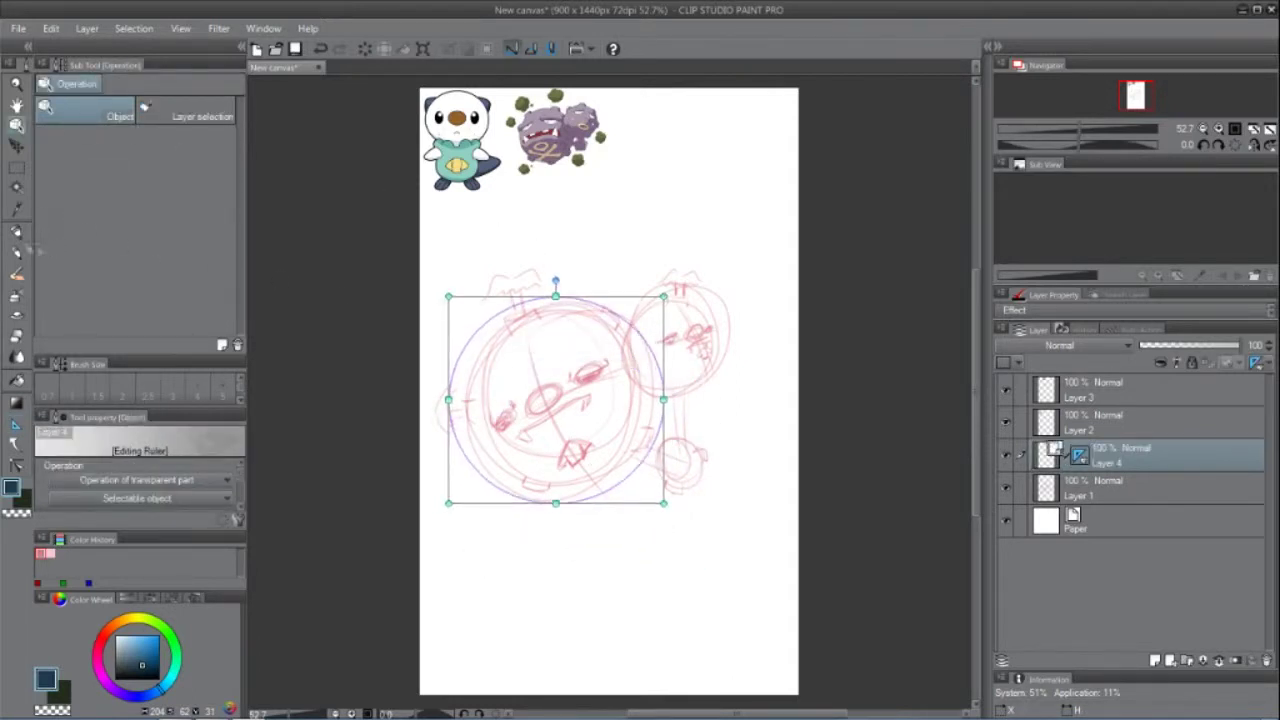
Step: Ink the large head's outline along the circle ruler with the Inker - The Natural pen at size 5
click(16, 232)
mouse_move(660, 170)
mouse_down()
mouse_move(654, 184)
mouse_move(698, 201)
mouse_up()
click(321, 50)
click(222, 390)
drag(536, 300, 556, 297)
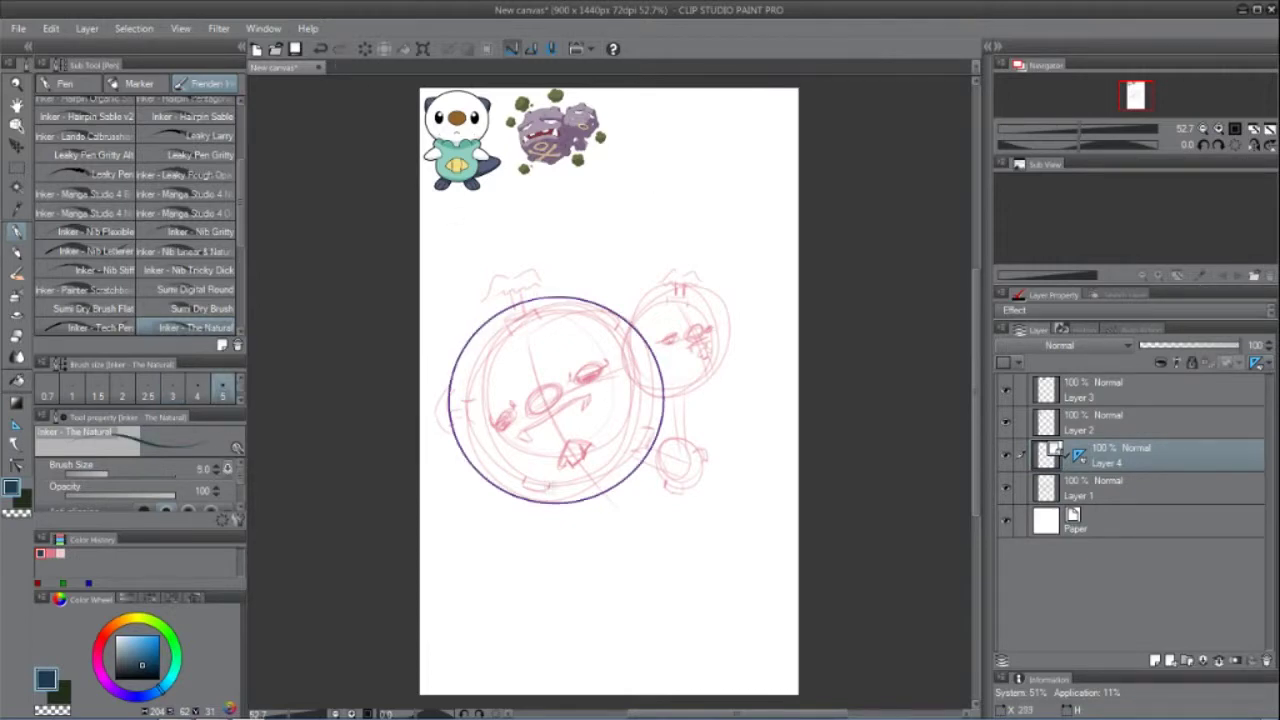
Step: Replace the ruler with a circle around the small head, ink its outline and erase the part overlapping the large head
click(16, 126)
drag(606, 492, 721, 435)
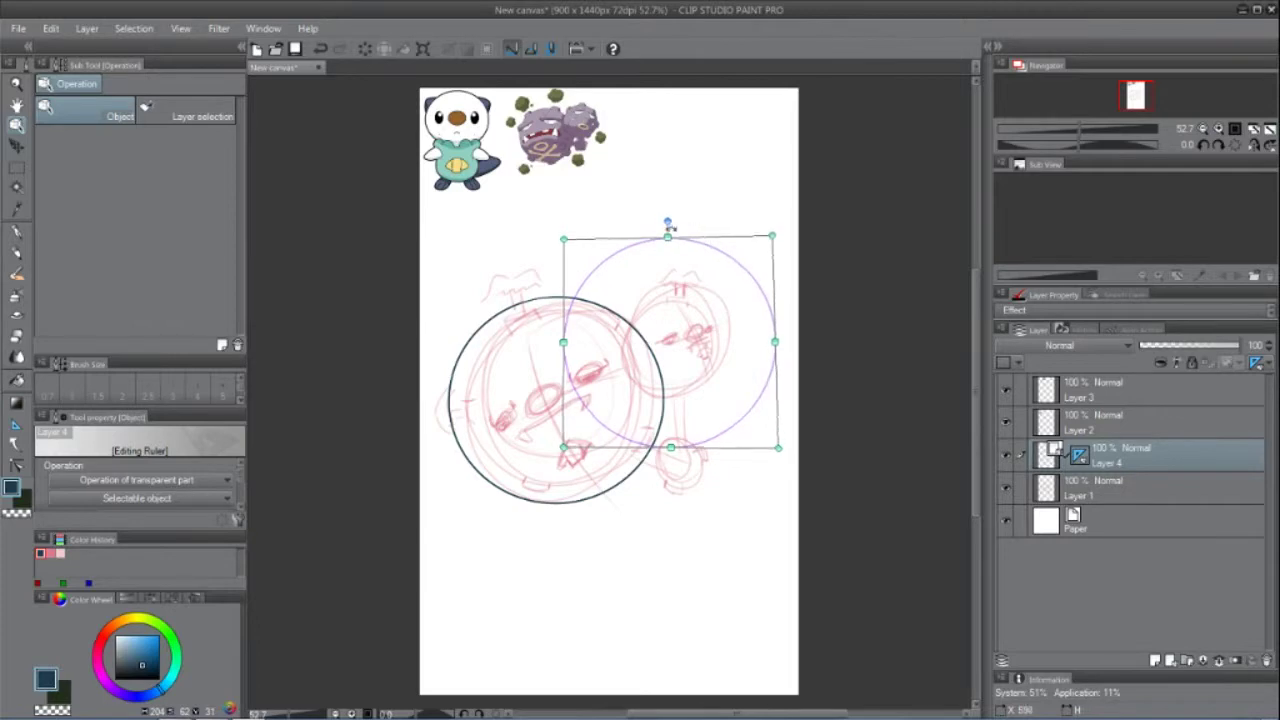
key(Delete)
key(u)
mouse_move(660, 332)
mouse_down()
mouse_move(756, 424)
mouse_move(778, 423)
mouse_move(732, 362)
mouse_up()
key(o)
key(p)
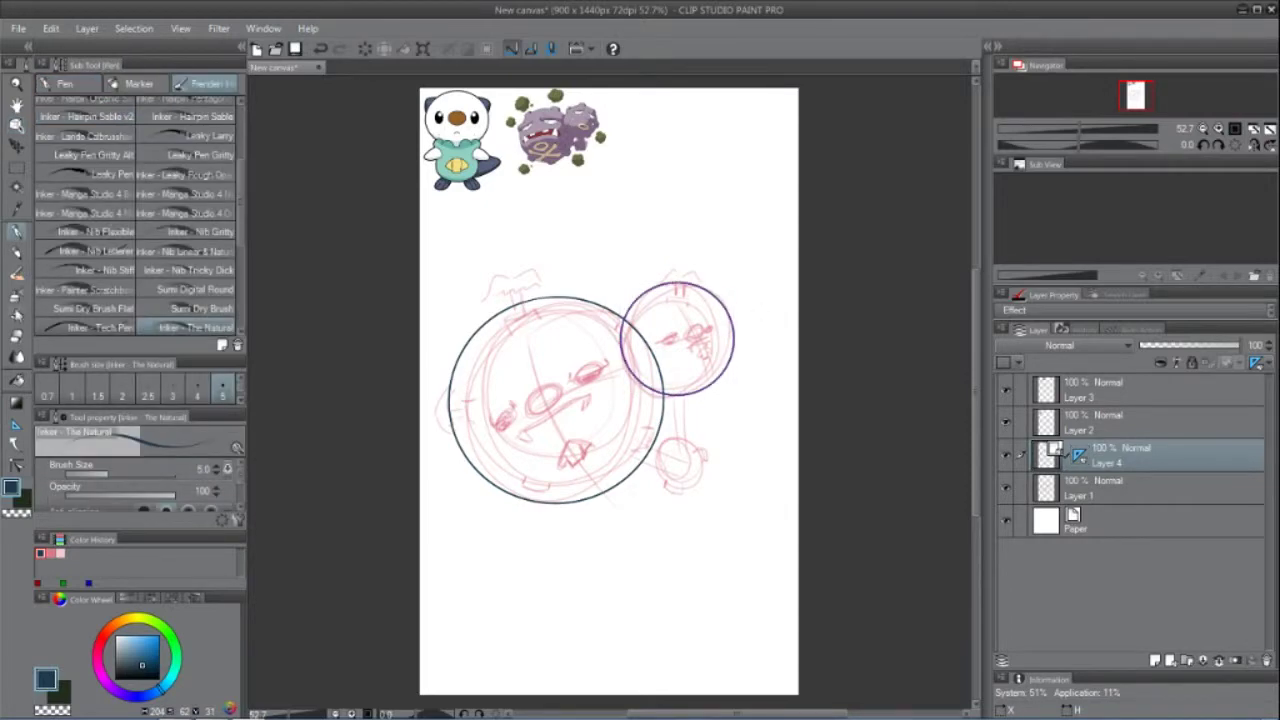
key(e)
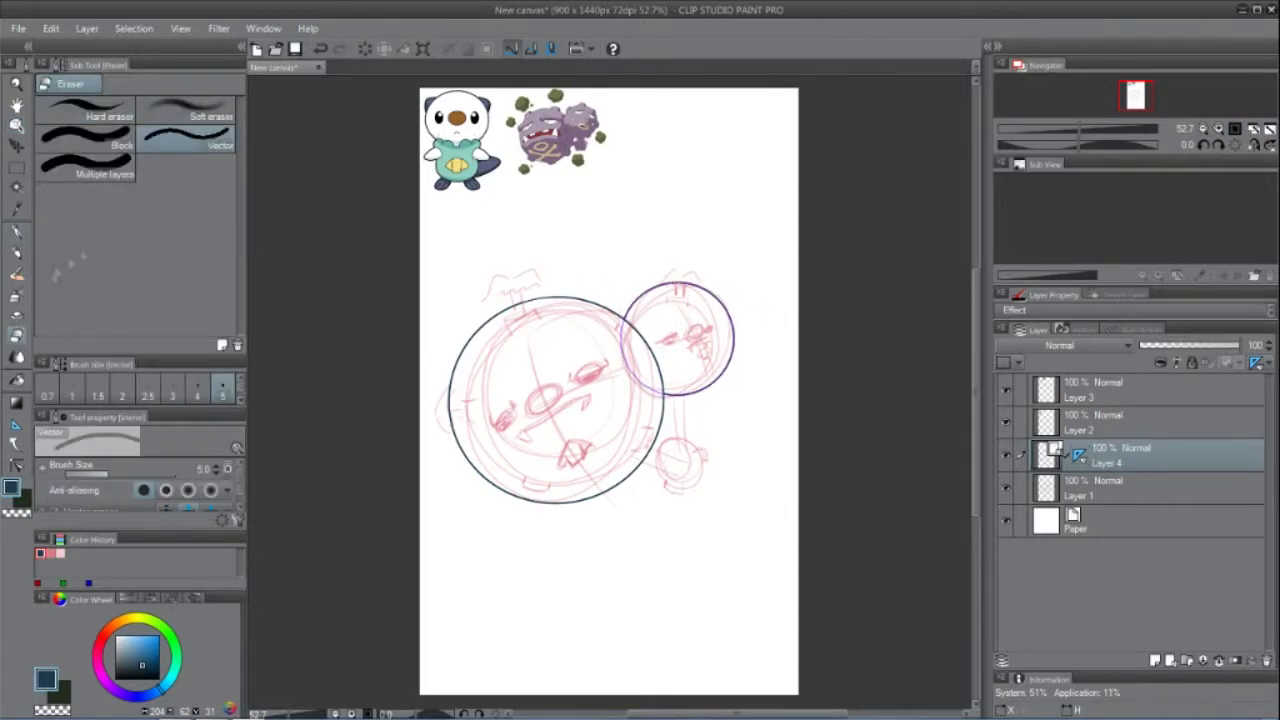
Step: Ink the small lower ball and its connecting tubes in dark blue, and the oval noses in brown
click(16, 425)
click(16, 125)
drag(732, 350, 733, 474)
click(320, 49)
drag(658, 365, 640, 485)
key(ctrl+z)
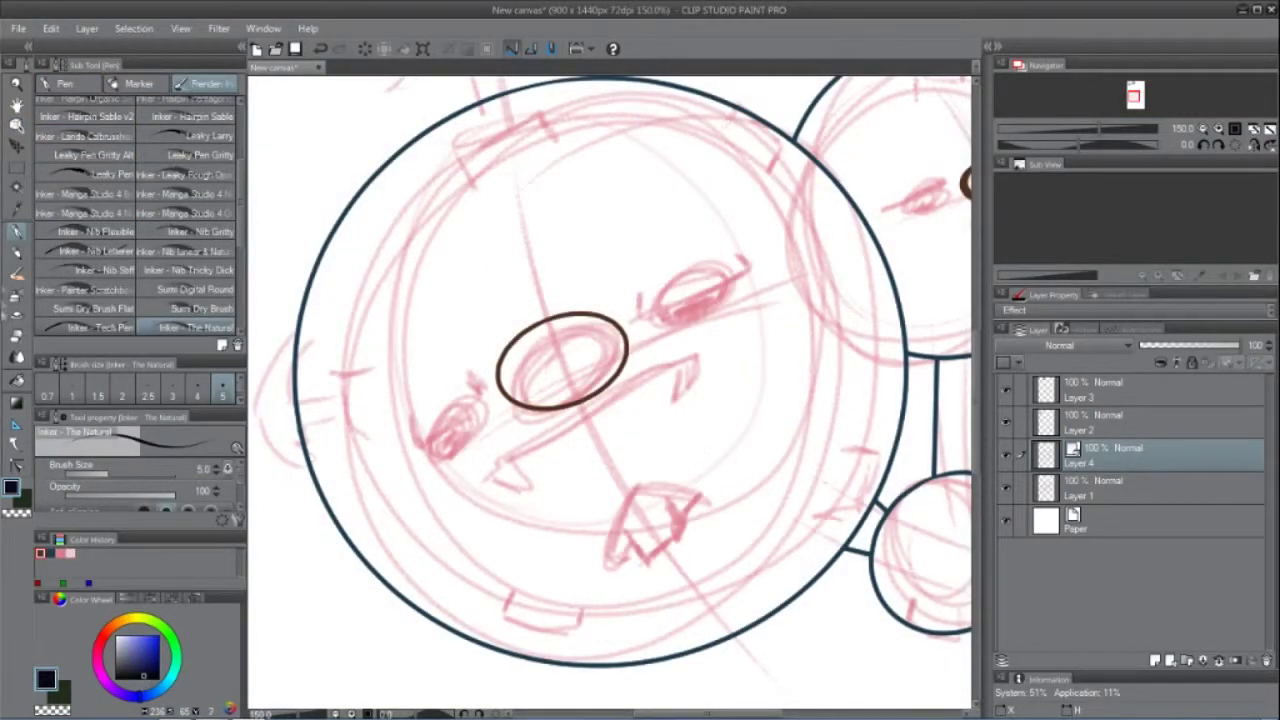
key(u)
drag(413, 428, 493, 485)
right_click(1075, 457)
click(1130, 493)
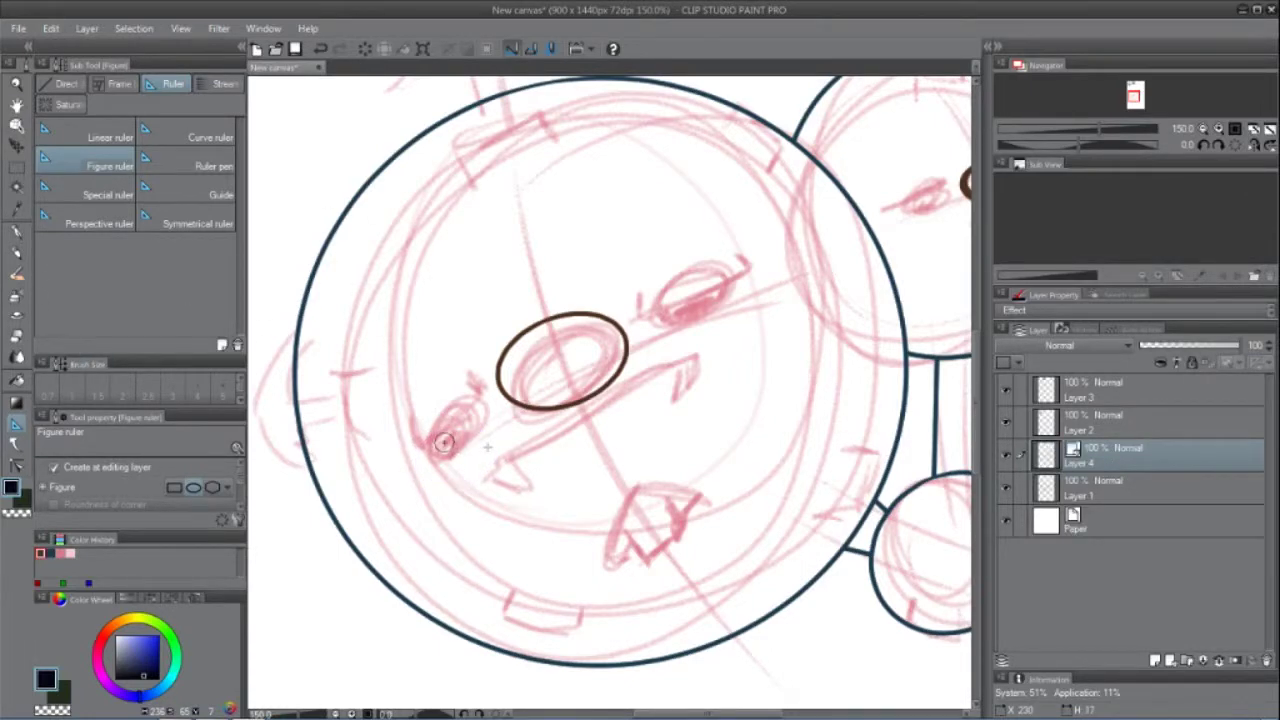
Step: Ink both half-closed eyes of the large head in black, with curved lids over rounded lower edges
key(p)
drag(436, 440, 480, 403)
mouse_move(661, 303)
mouse_down()
mouse_move(664, 318)
mouse_move(736, 279)
mouse_up()
drag(414, 431, 491, 395)
mouse_move(650, 304)
mouse_down()
mouse_move(699, 300)
mouse_move(744, 267)
mouse_up()
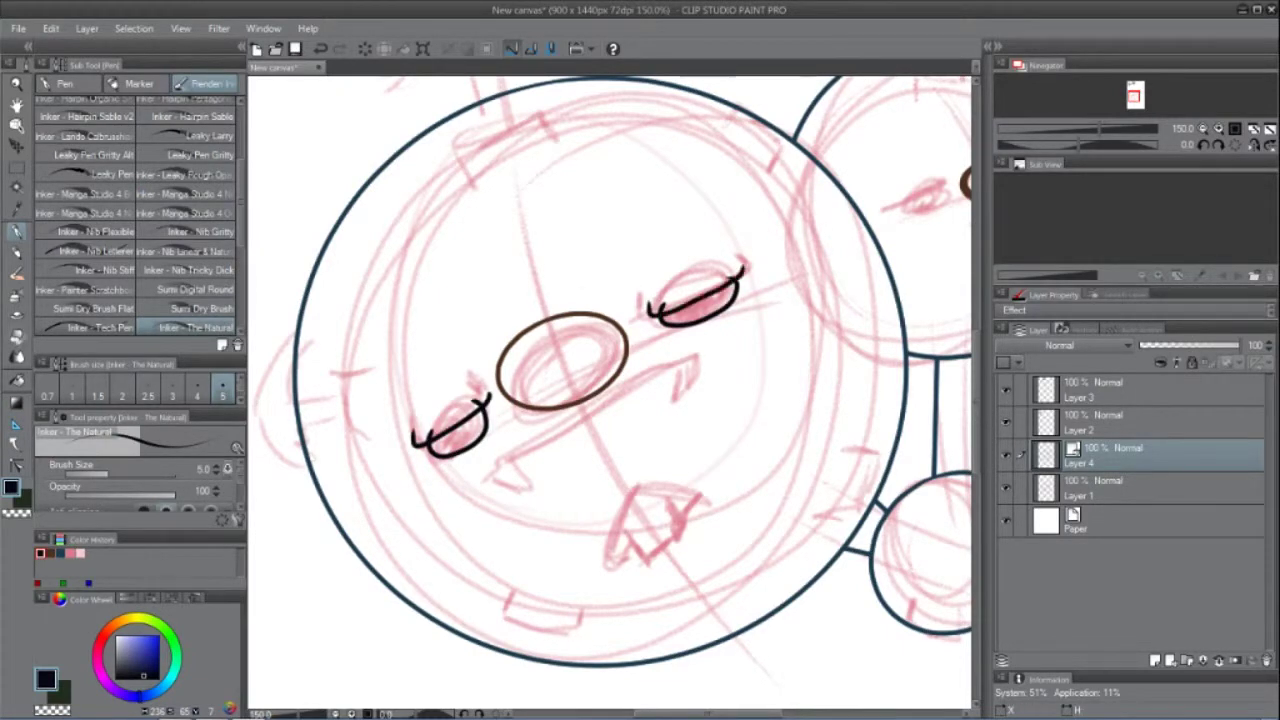
Step: Erase the line ends that stick out above the lids of the large head's eyes
click(17, 338)
click(430, 434)
click(479, 402)
click(662, 308)
click(731, 276)
Step: Ink a short mouth with two small fangs below the large head's nose and trim its stray ends
click(17, 236)
drag(466, 484, 696, 376)
key(ctrl+z)
mouse_move(569, 451)
mouse_down()
mouse_move(638, 414)
mouse_move(624, 406)
mouse_move(636, 424)
mouse_move(566, 450)
mouse_move(580, 436)
mouse_up()
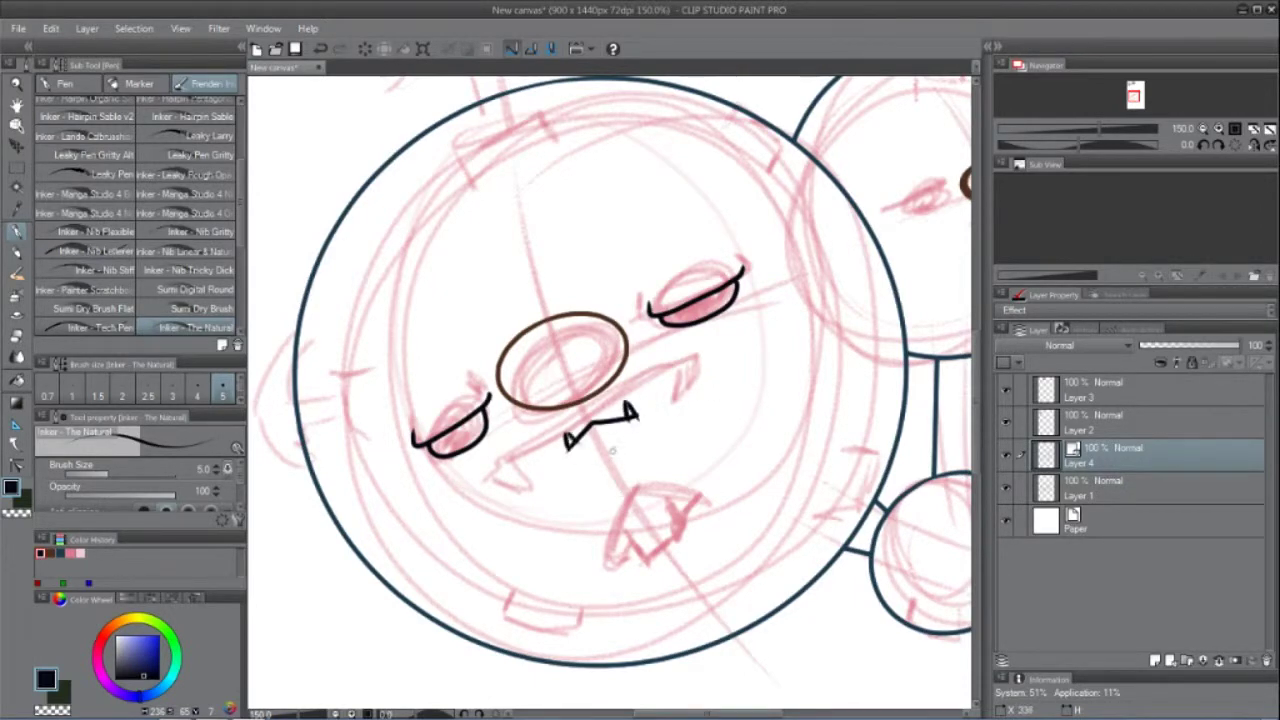
key(e)
Step: Ink the scallop shell with its two inner ridges below the large head's mouth and trim the overshooting lines
key(p)
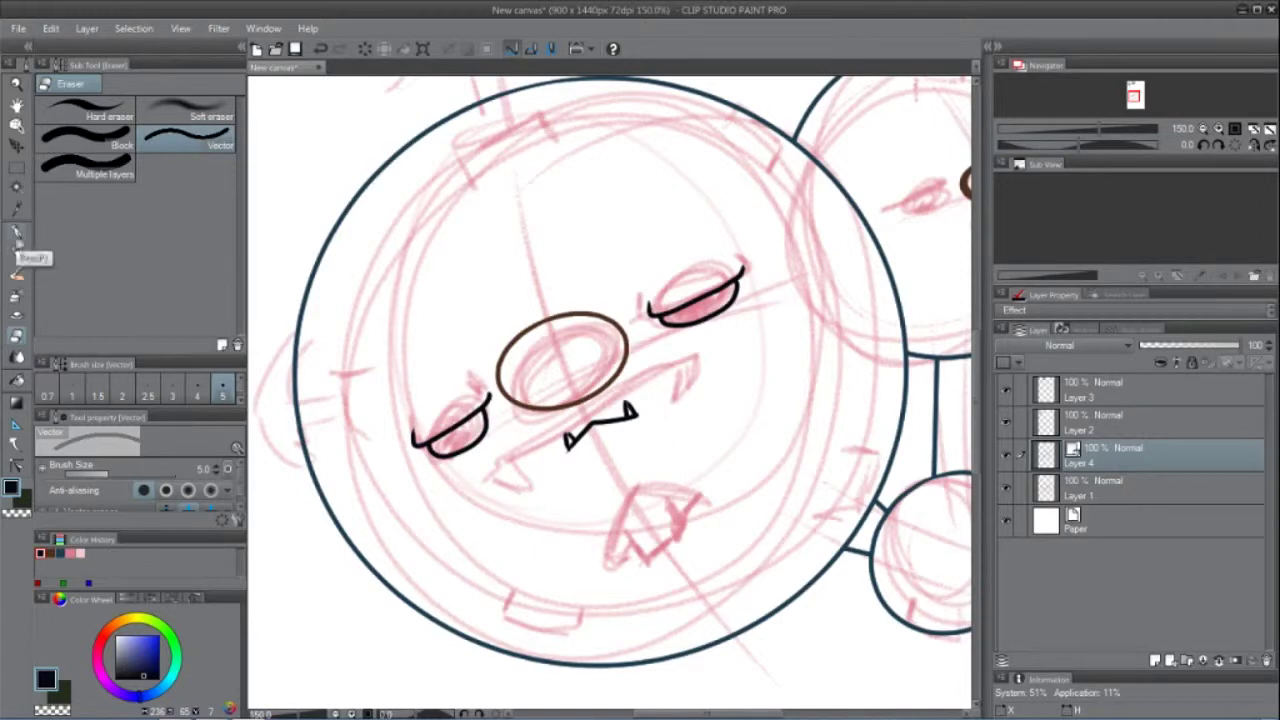
mouse_move(636, 551)
mouse_down()
mouse_move(689, 528)
mouse_move(695, 498)
mouse_move(649, 478)
mouse_move(601, 522)
mouse_move(645, 555)
mouse_up()
drag(608, 506, 627, 555)
key(ctrl+z)
click(1217, 147)
drag(556, 486, 560, 549)
drag(601, 502, 606, 563)
key(e)
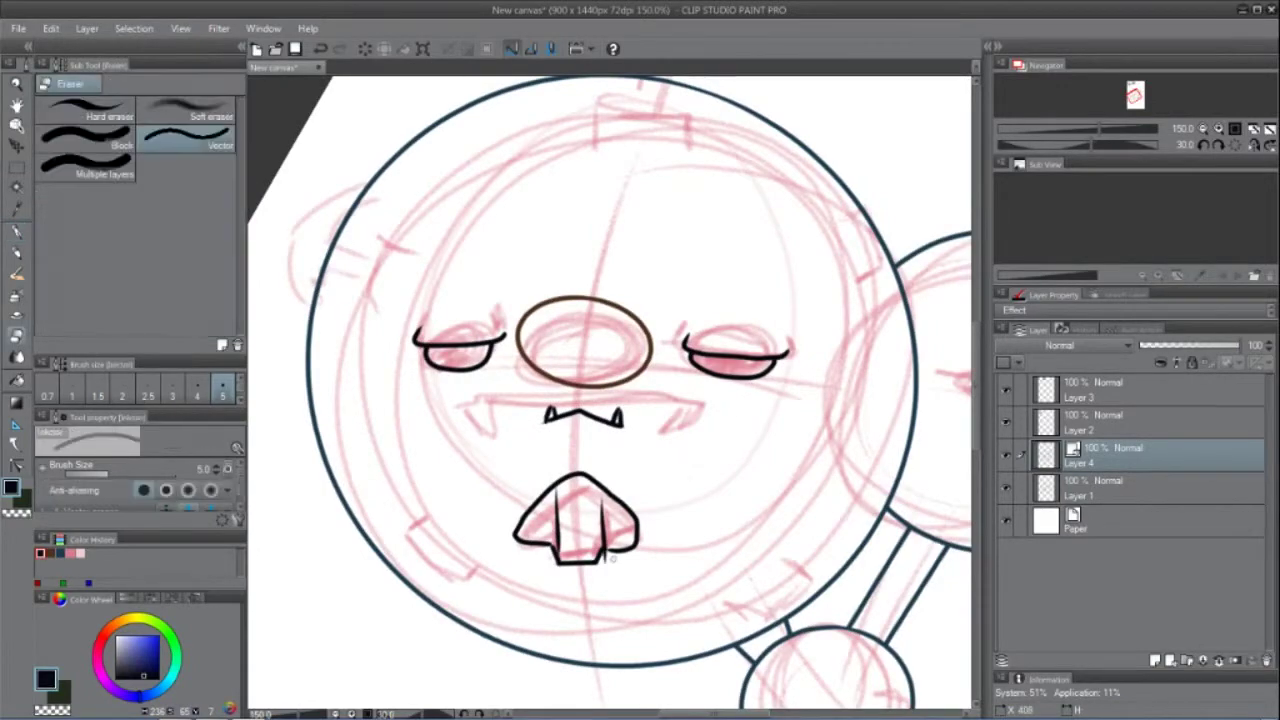
Step: Ink the small head's half-closed eyes and its fanged mouth in black
click(1235, 145)
drag(909, 277, 629, 426)
key(p)
drag(628, 352, 668, 344)
drag(756, 321, 777, 314)
drag(668, 333, 615, 349)
drag(714, 373, 749, 366)
drag(714, 358, 727, 368)
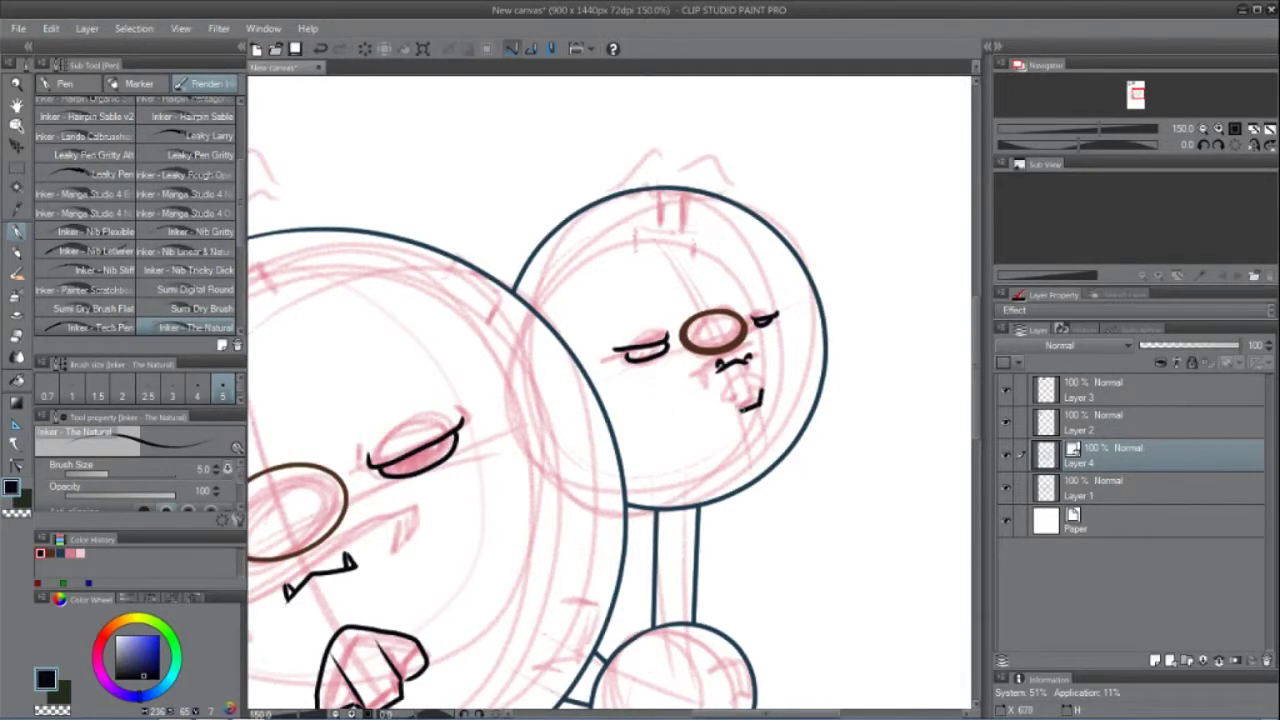
Step: Undo the first strokes of the small head's shell and redraw the shell below its mouth
drag(757, 405, 742, 414)
key(ctrl+z)
key(ctrl+z)
mouse_move(740, 384)
mouse_down()
mouse_move(722, 416)
mouse_move(758, 408)
mouse_up()
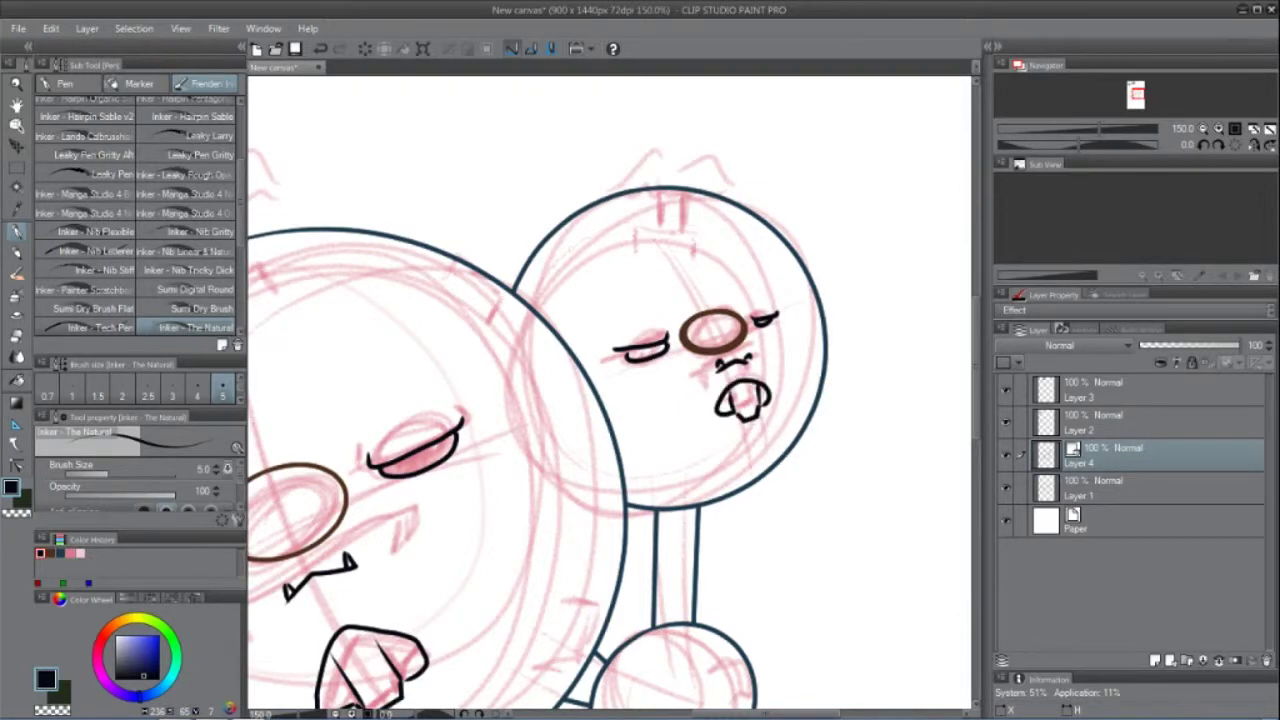
Step: Dot black freckles on the cheeks of the large head and the small head
double_click(17, 106)
click(17, 85)
drag(471, 409, 597, 499)
click(17, 231)
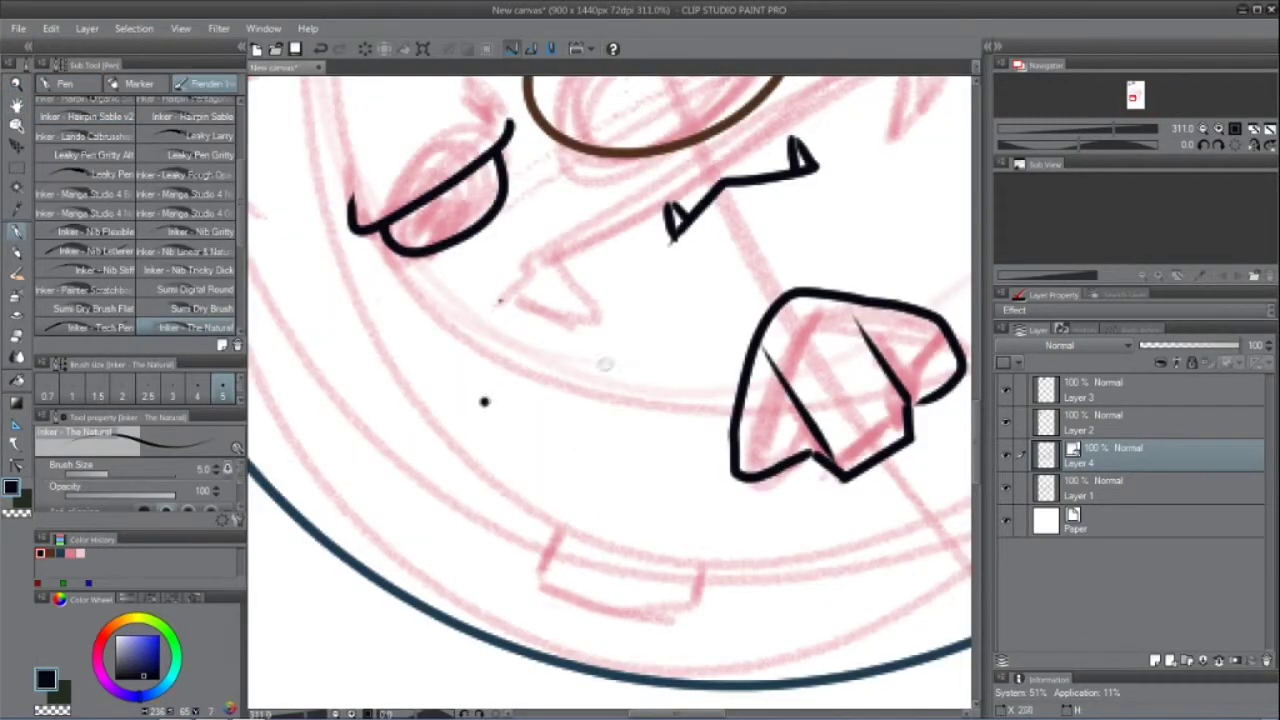
drag(606, 364, 348, 523)
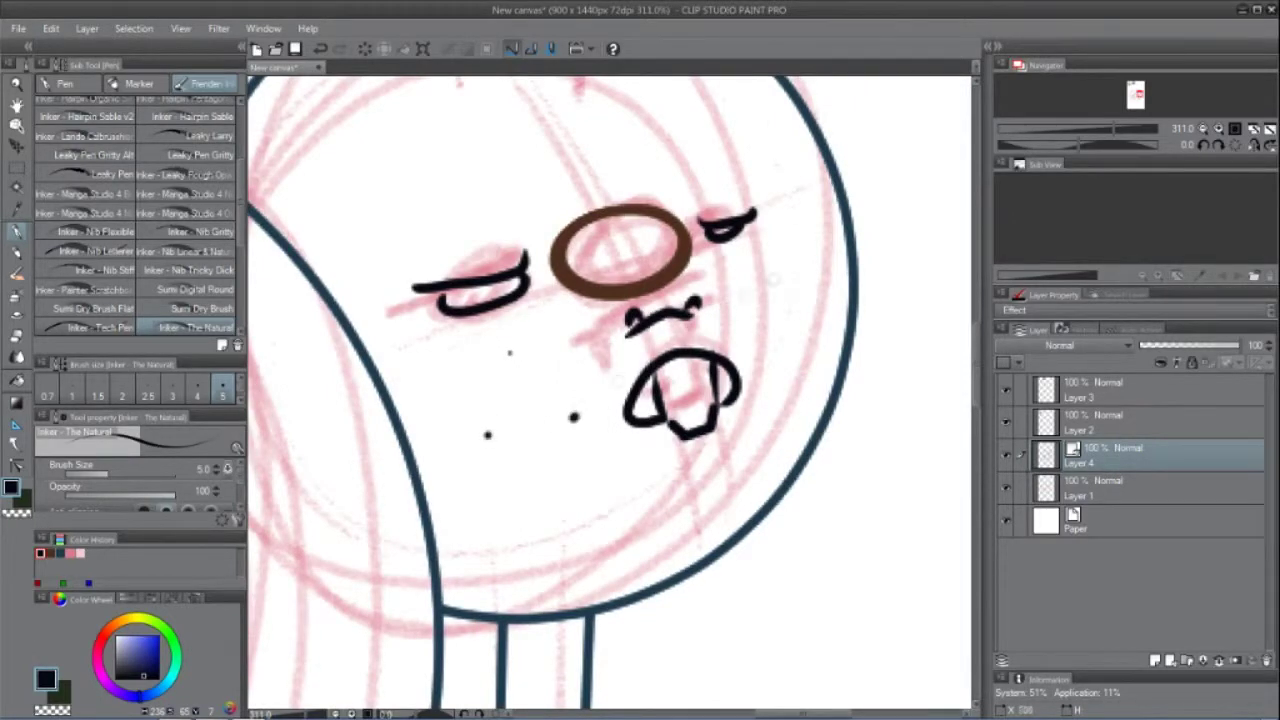
click(759, 272)
click(791, 309)
click(753, 325)
drag(449, 288, 440, 300)
Step: Select the small head's outer eye, rotate and reposition it closer to the head's edge, and clear the selection
double_click(16, 105)
click(16, 166)
drag(706, 319, 724, 340)
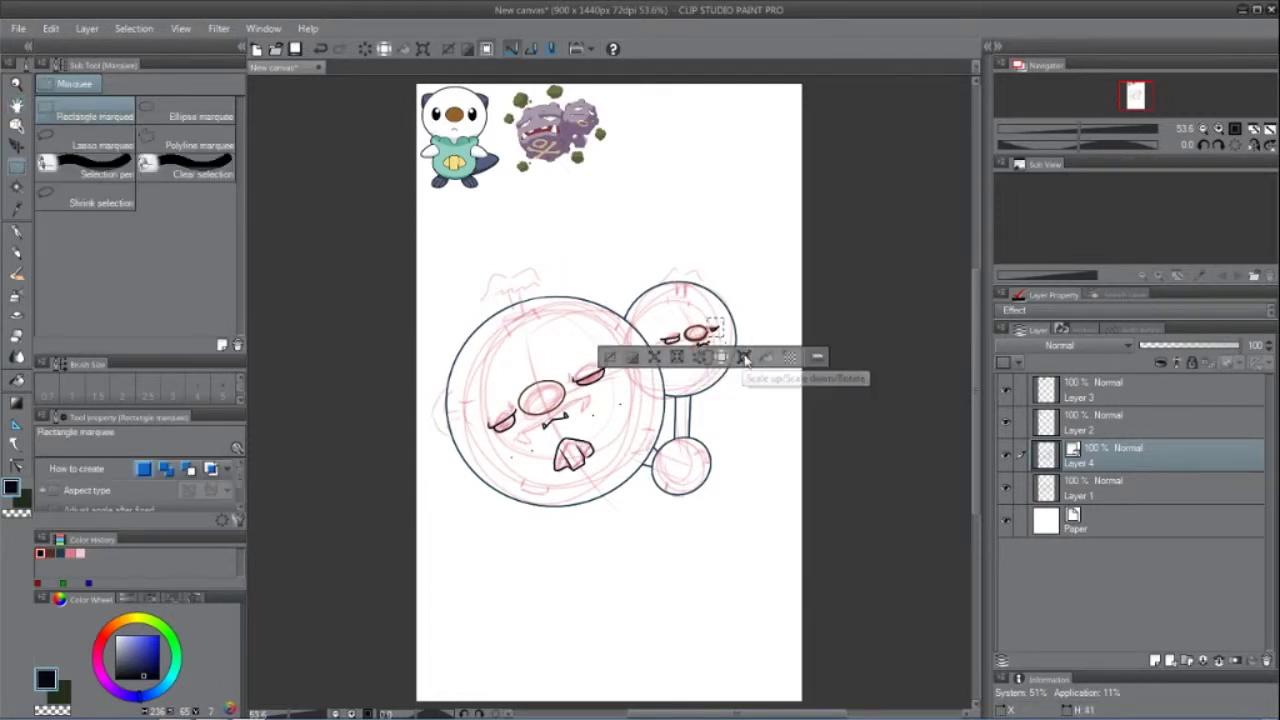
click(743, 357)
drag(744, 316, 746, 313)
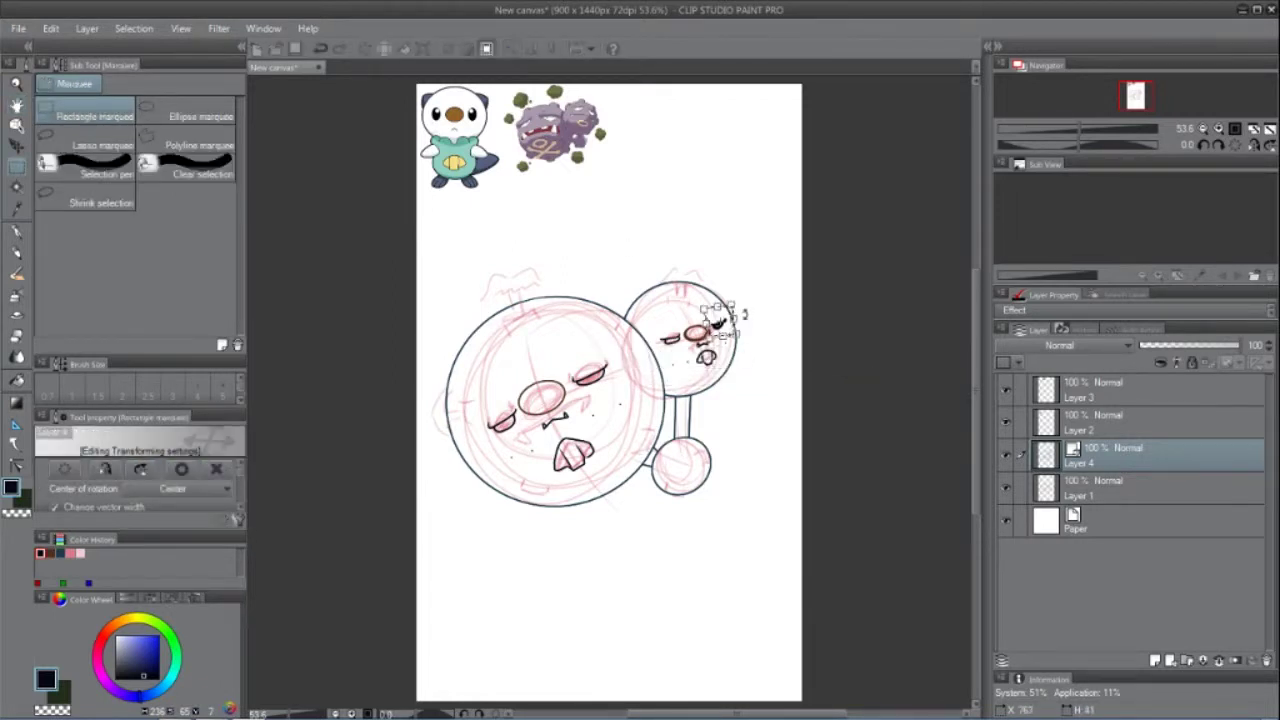
key(Return)
key(ctrl+d)
key(e)
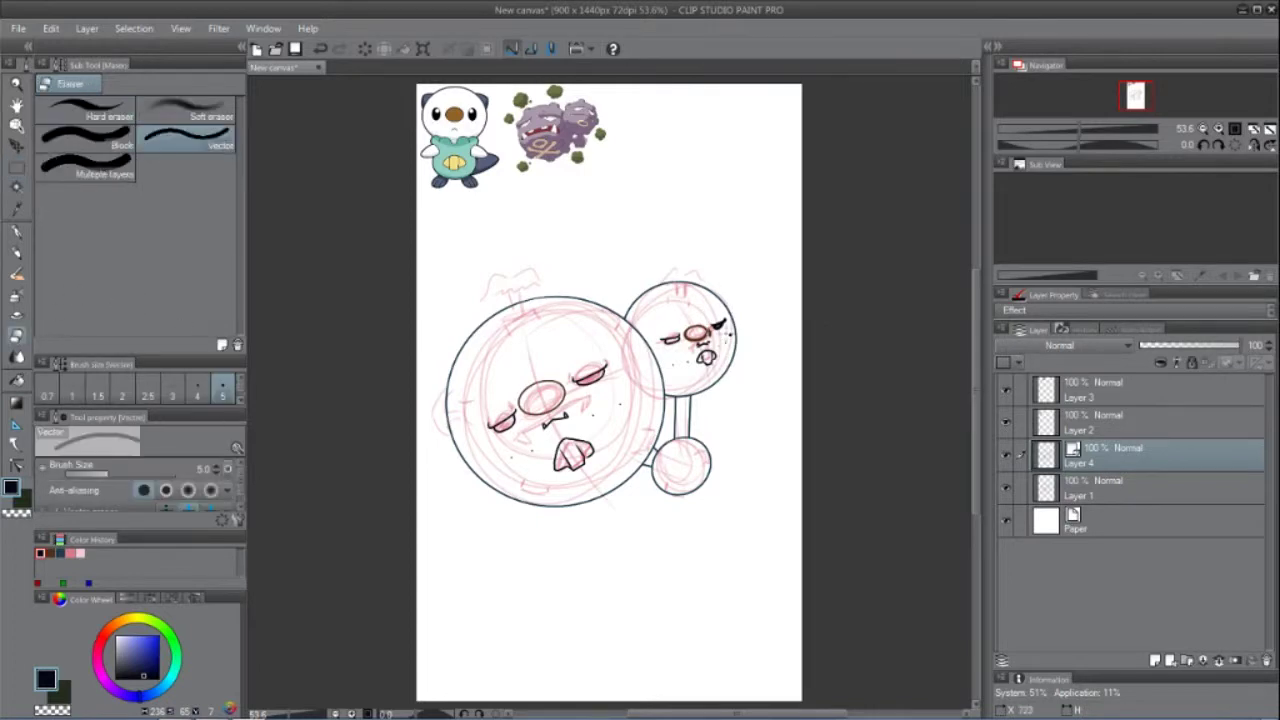
Step: Ink a small pointed ear on each side of the large head and erase the overlapping lines
key(p)
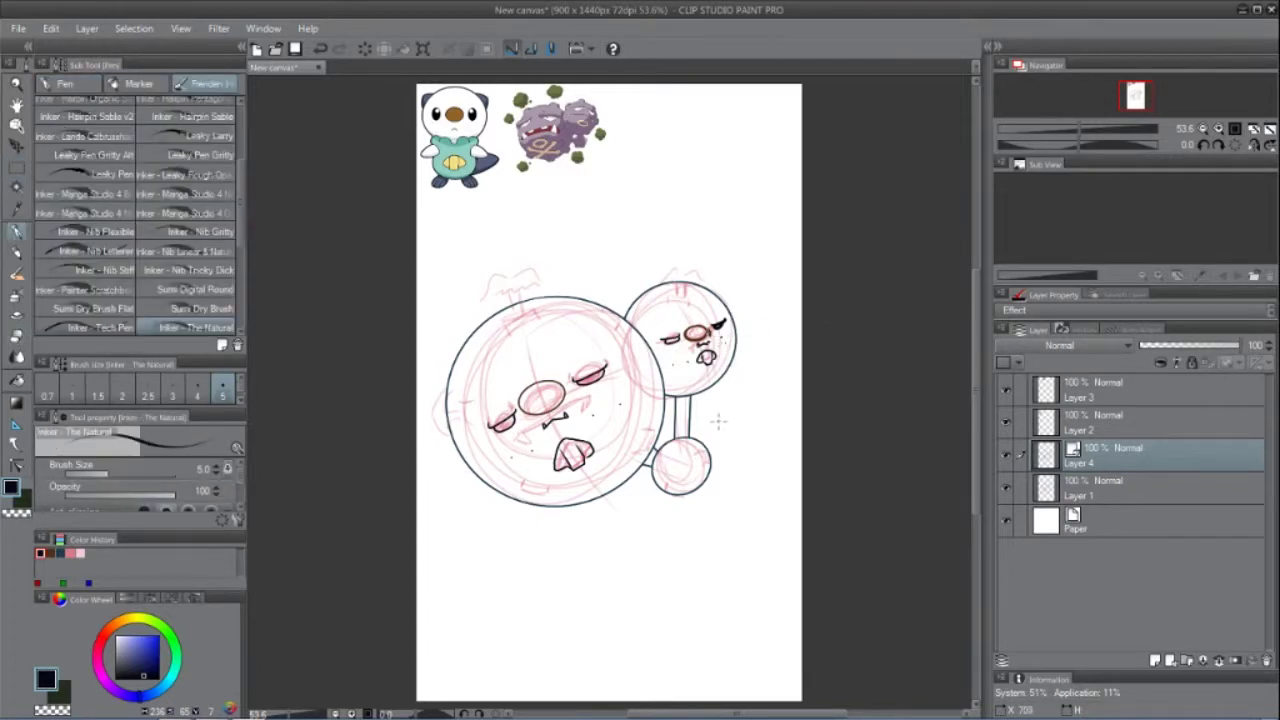
key(e)
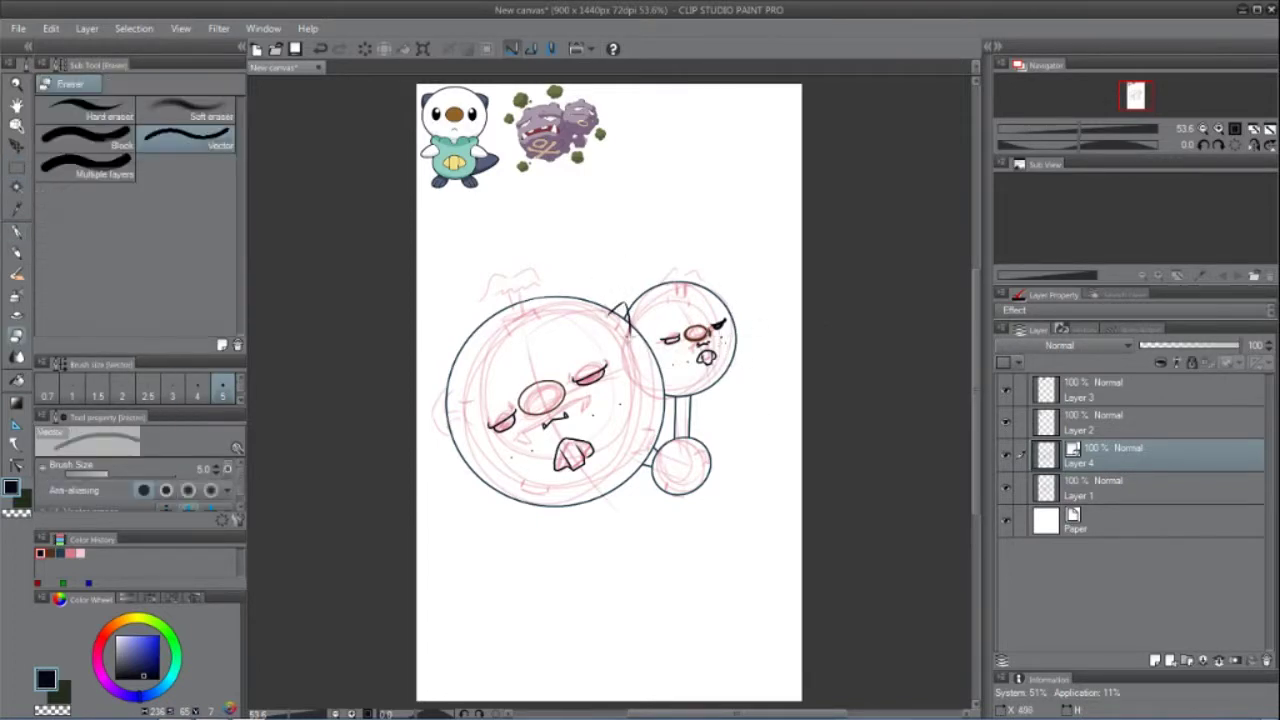
drag(612, 317, 628, 330)
click(13, 229)
click(1218, 146)
click(1218, 146)
click(1218, 146)
key(e)
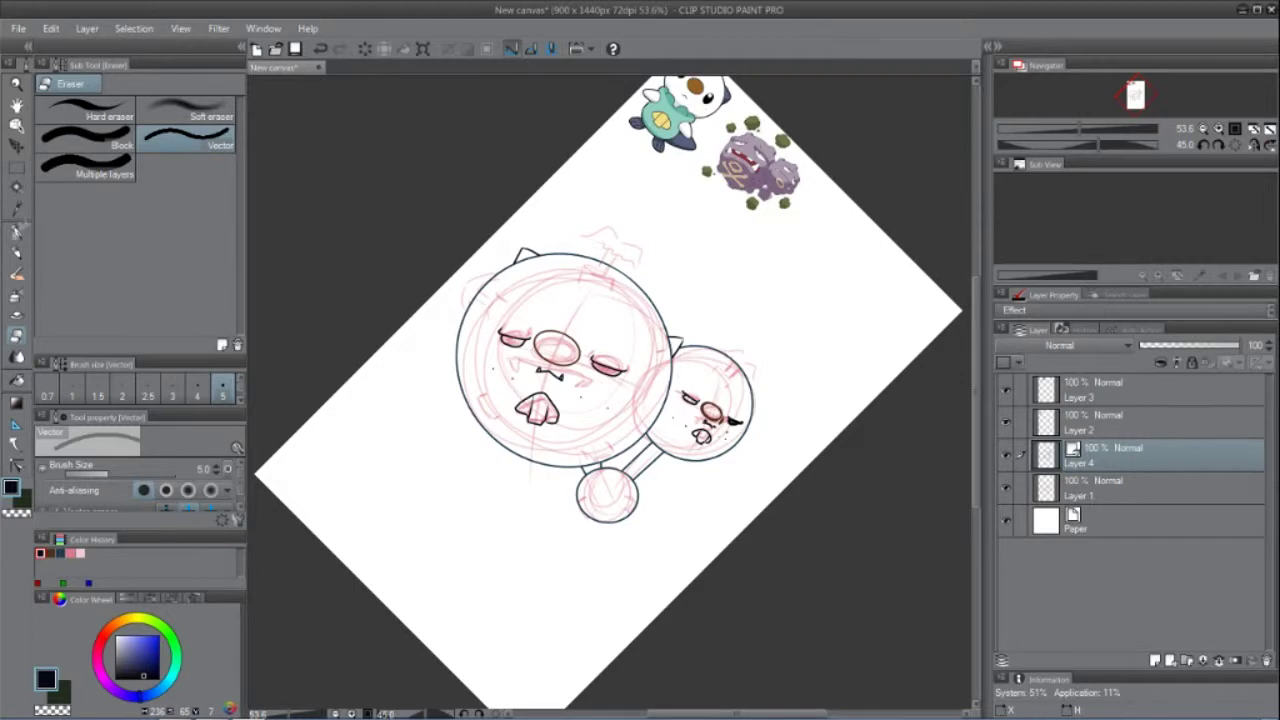
Step: Thin the heavy lines of the small head's outer eye with the Correct line width tool
key(p)
click(16, 85)
drag(657, 385, 778, 457)
click(18, 337)
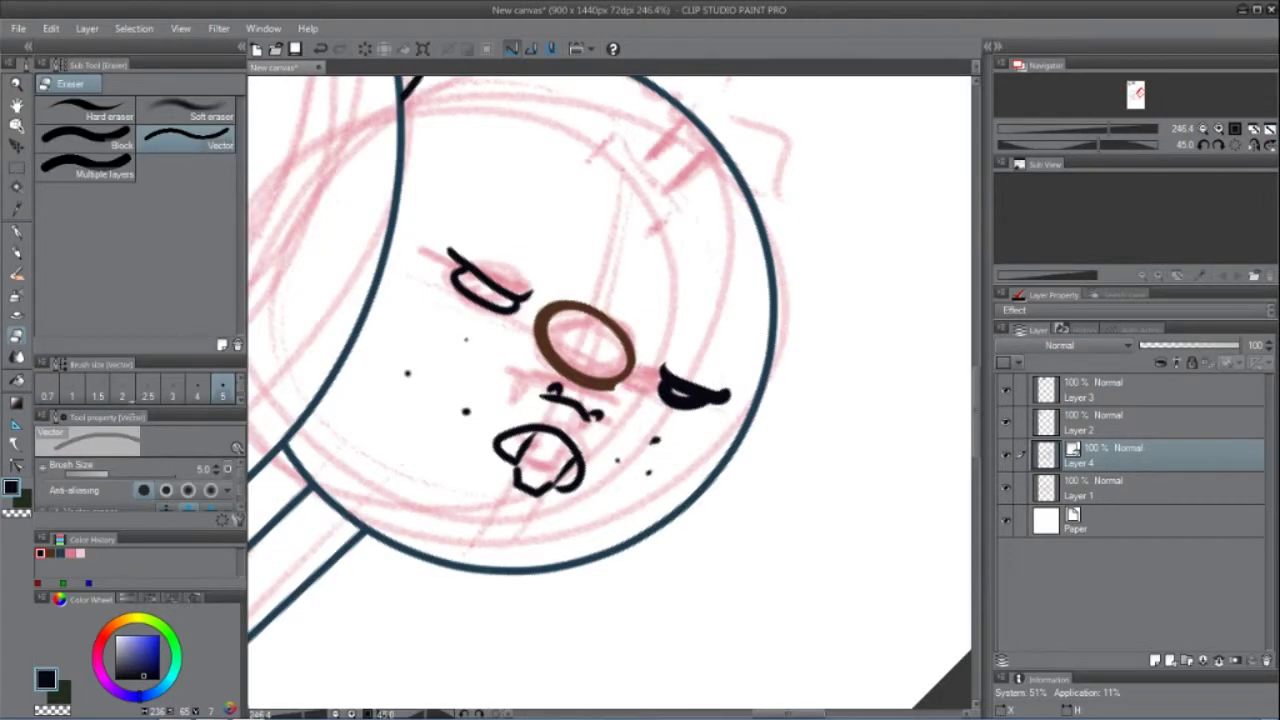
key(y)
drag(668, 380, 716, 397)
click(55, 465)
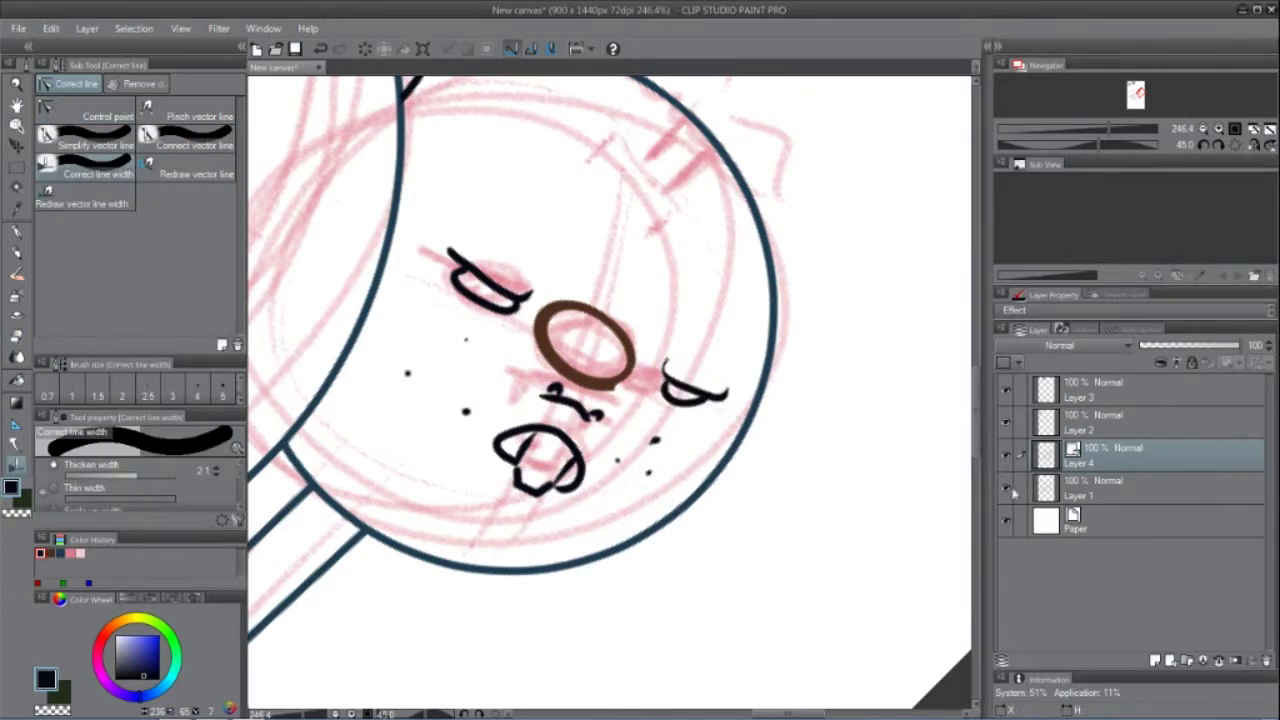
Step: Hide the pink sketch on Layer 1 so only the line art shows
click(1006, 488)
click(1007, 488)
double_click(17, 105)
click(1235, 146)
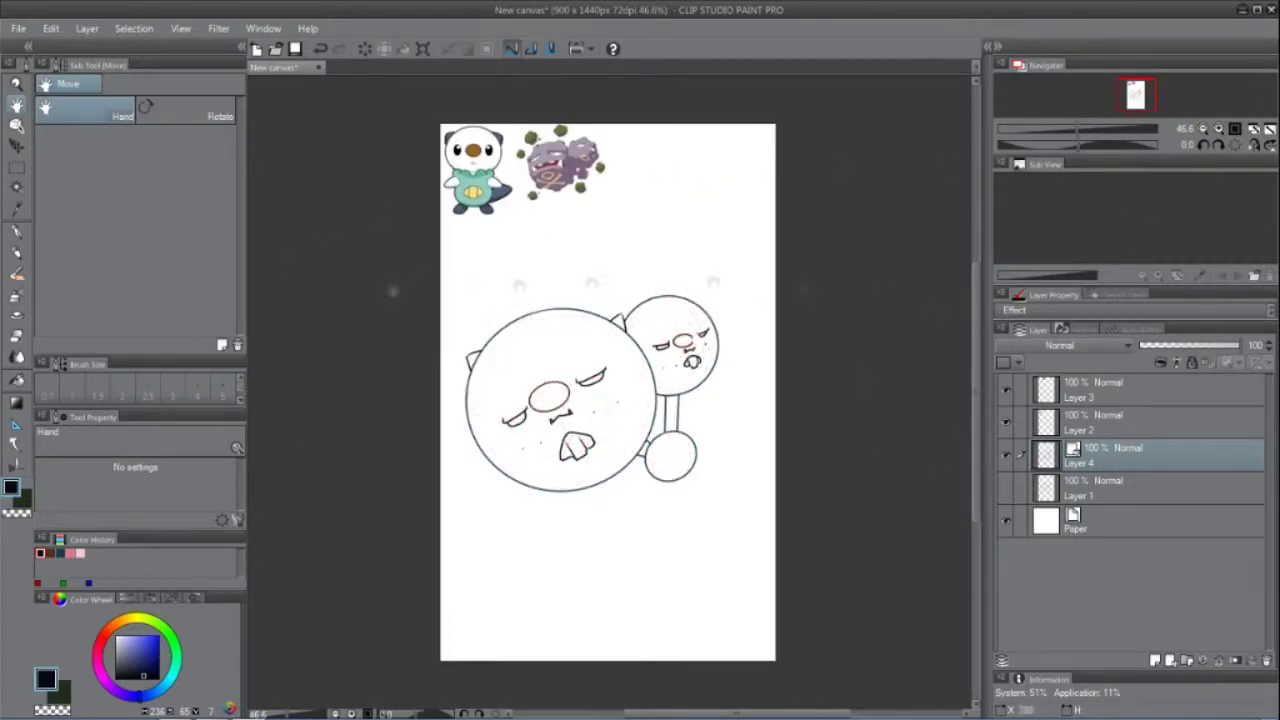
Step: Ink a raised vent in dark blue on the large head's upper edge and erase the outline beneath it
click(17, 233)
mouse_move(448, 246)
mouse_down()
mouse_move(678, 448)
mouse_move(678, 470)
mouse_up()
drag(513, 266, 513, 291)
mouse_move(564, 250)
mouse_down()
mouse_move(573, 269)
mouse_move(575, 254)
mouse_move(551, 262)
mouse_up()
key(e)
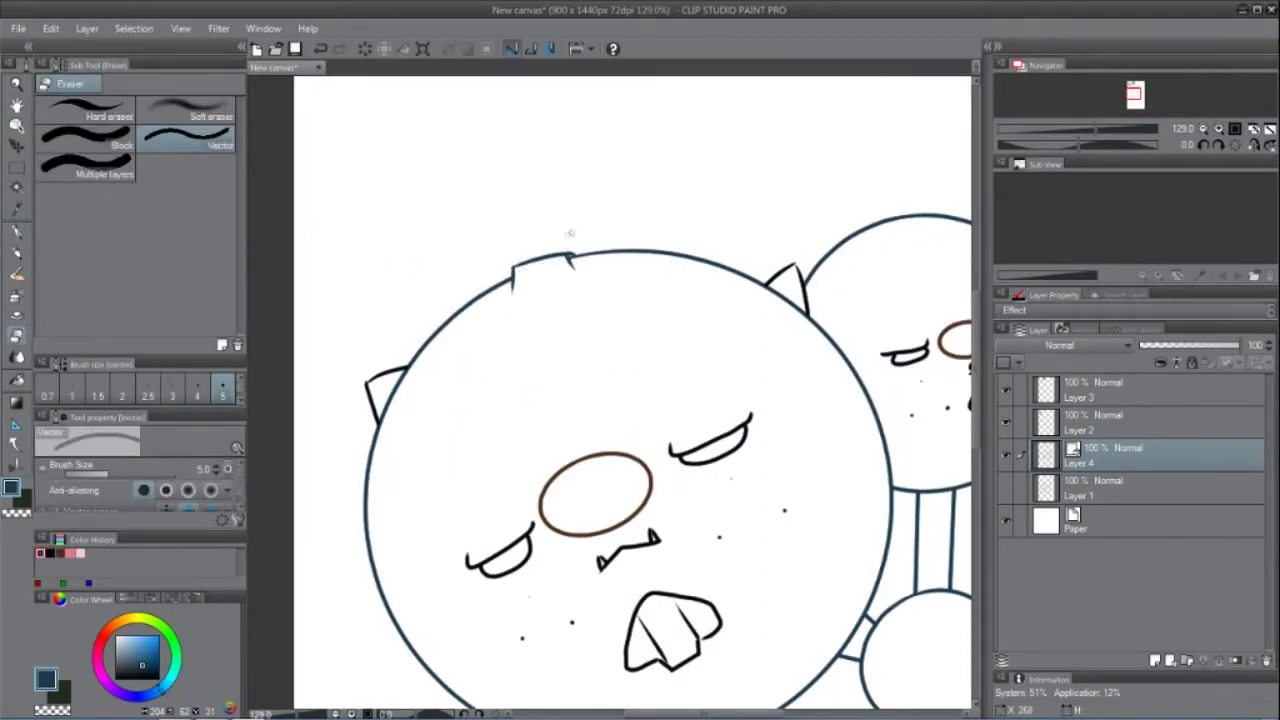
Step: Ink a raised vent on the large head's left edge and erase the outline beneath it
key(p)
drag(362, 484, 366, 536)
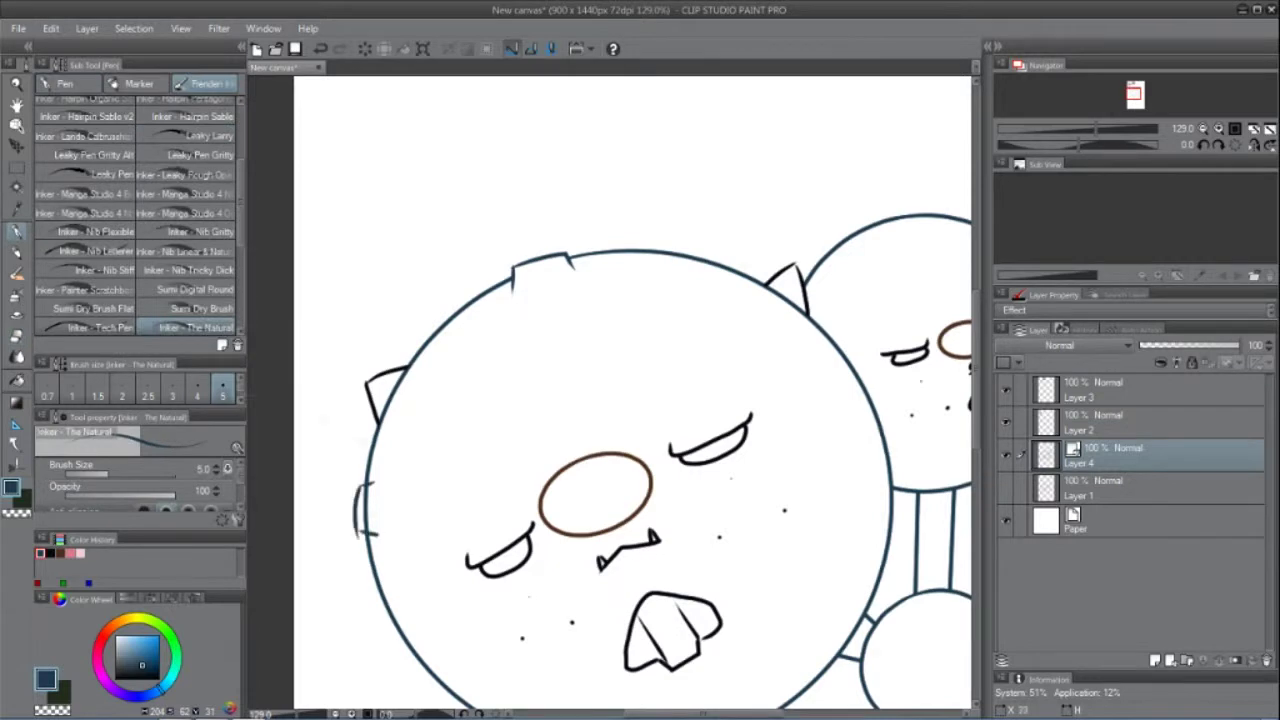
key(e)
drag(370, 486, 370, 530)
Step: Ink a raised vent on the large head's upper right edge and erase the outline beneath it
key(p)
drag(832, 355, 852, 349)
drag(862, 400, 876, 391)
drag(850, 349, 867, 394)
key(e)
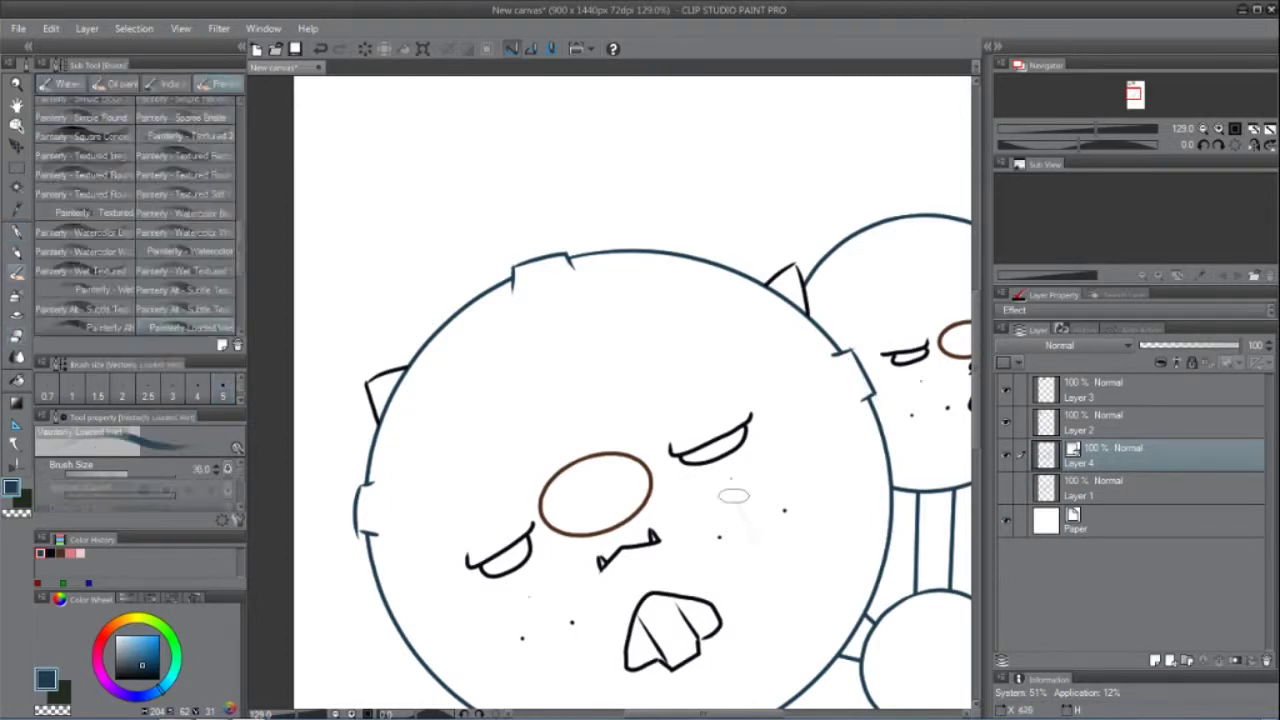
Step: Ink a raised vent on the large head's underside and erase the outline beneath it
drag(768, 552, 682, 336)
key(p)
drag(464, 520, 466, 541)
drag(527, 531, 532, 551)
key(ctrl+z)
click(1269, 145)
mouse_move(538, 235)
mouse_down()
mouse_move(458, 250)
mouse_move(520, 254)
mouse_move(533, 237)
mouse_move(457, 253)
mouse_up()
key(e)
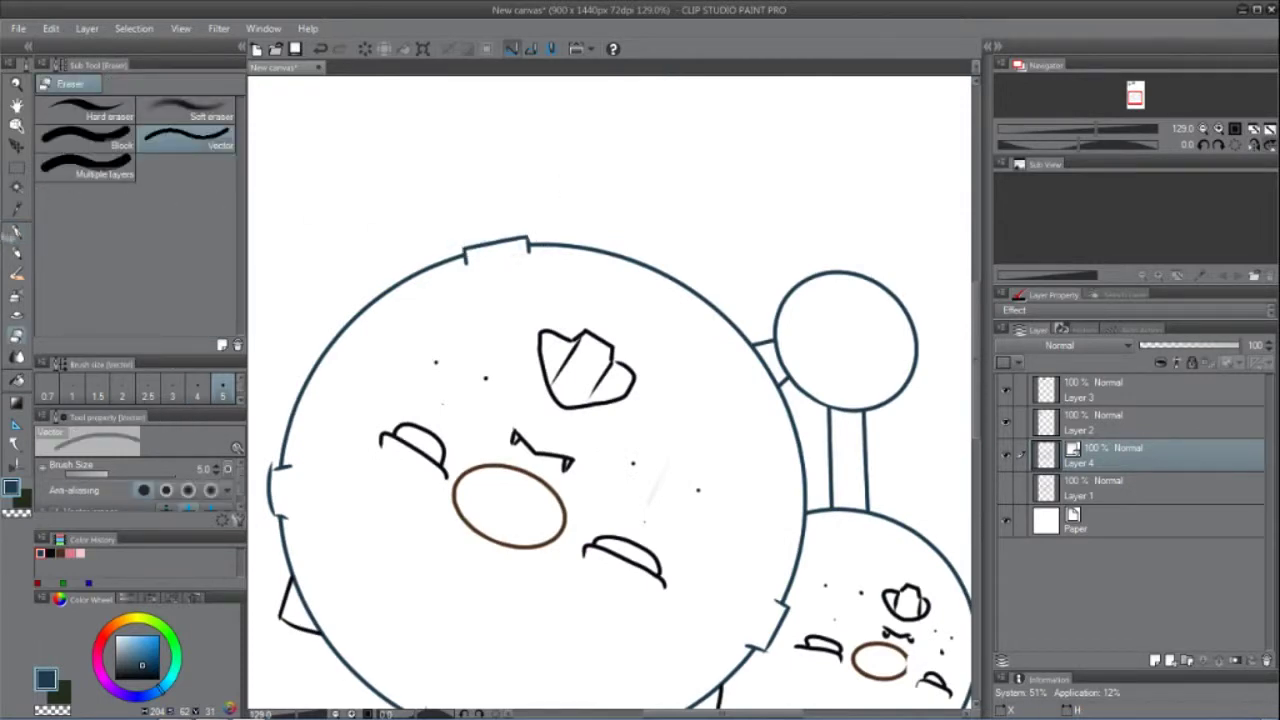
Step: Ink a raised vent on the large head's lower right edge beside the small ball and erase the outline beneath it
key(p)
drag(715, 316, 737, 311)
mouse_move(753, 335)
mouse_down()
mouse_move(740, 341)
mouse_move(762, 350)
mouse_up()
key(e)
click(1254, 144)
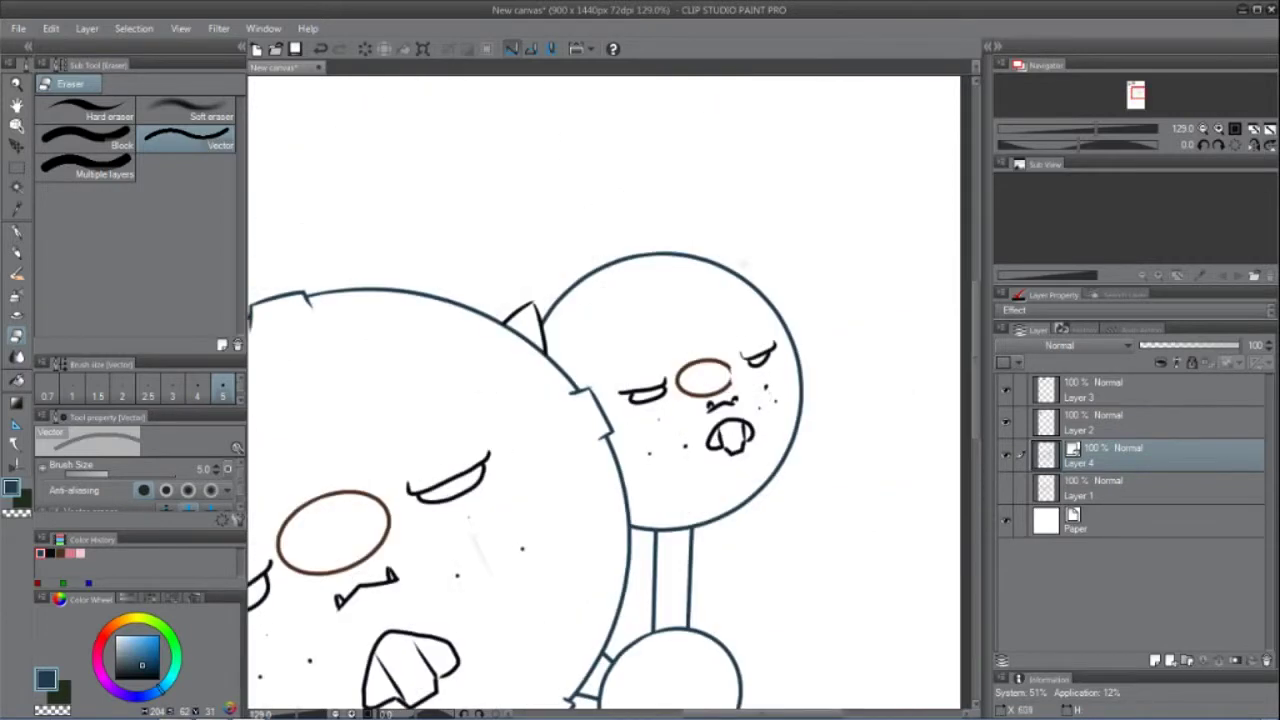
Step: Ink raised vents on the small head's upper left and upper right edges and erase the outline beneath them
key(p)
drag(592, 272, 600, 260)
mouse_move(596, 262)
mouse_down()
mouse_move(634, 254)
mouse_move(624, 264)
mouse_up()
key(e)
key(p)
mouse_move(759, 299)
mouse_down()
mouse_move(774, 294)
mouse_move(787, 322)
mouse_up()
mouse_move(776, 295)
mouse_down()
mouse_move(787, 321)
mouse_move(764, 298)
mouse_up()
key(e)
Step: Ink a raised vent on the small head's lower right edge and erase the outline beneath it
key(p)
mouse_move(790, 460)
mouse_down()
mouse_move(761, 508)
mouse_move(791, 470)
mouse_move(767, 483)
mouse_up()
key(ctrl+z)
key(e)
drag(777, 610, 785, 467)
Step: Ink three small vents around the edge of the small lower ball
key(p)
mouse_move(718, 494)
mouse_down()
mouse_move(734, 488)
mouse_move(742, 510)
mouse_up()
drag(622, 610, 645, 622)
drag(736, 572, 730, 606)
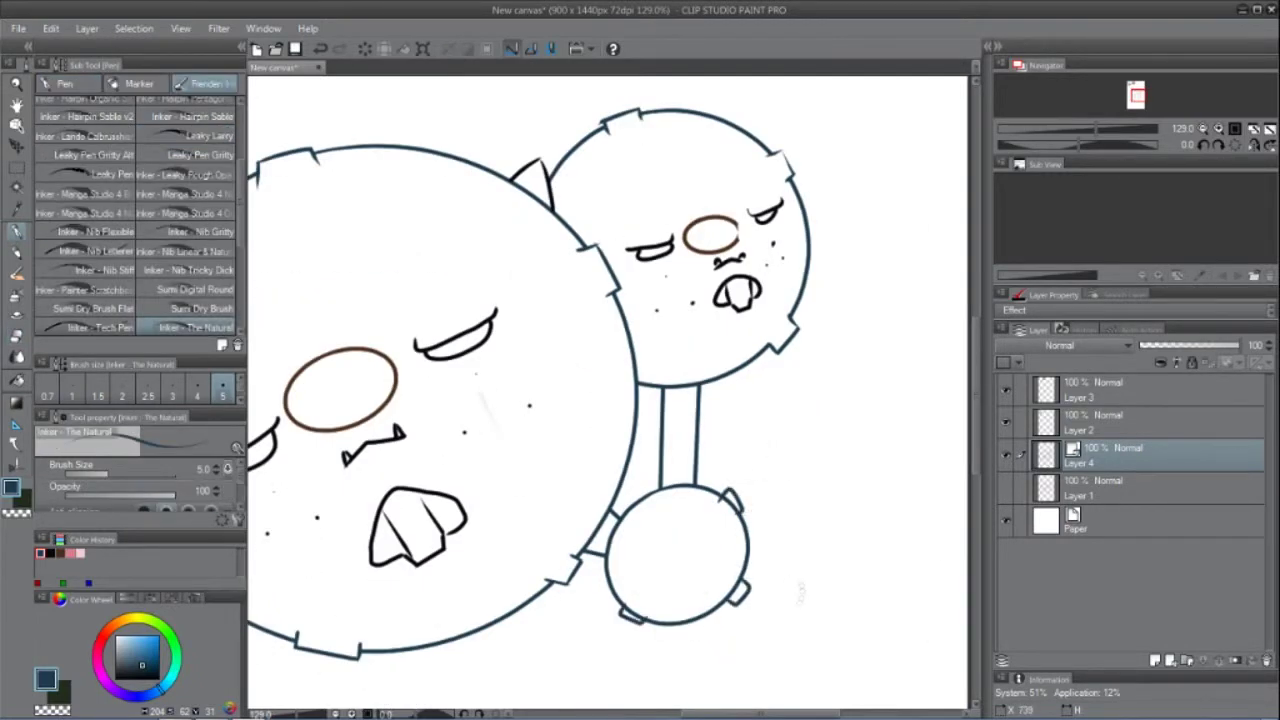
Step: Erase the outline beneath the three vents on the small lower ball
key(e)
drag(726, 500, 714, 498)
drag(628, 609, 635, 615)
drag(733, 584, 740, 592)
drag(735, 501, 728, 508)
Step: Add a color layer just above the hidden sketch layer and fill the four eyes on both heads with black
click(1117, 490)
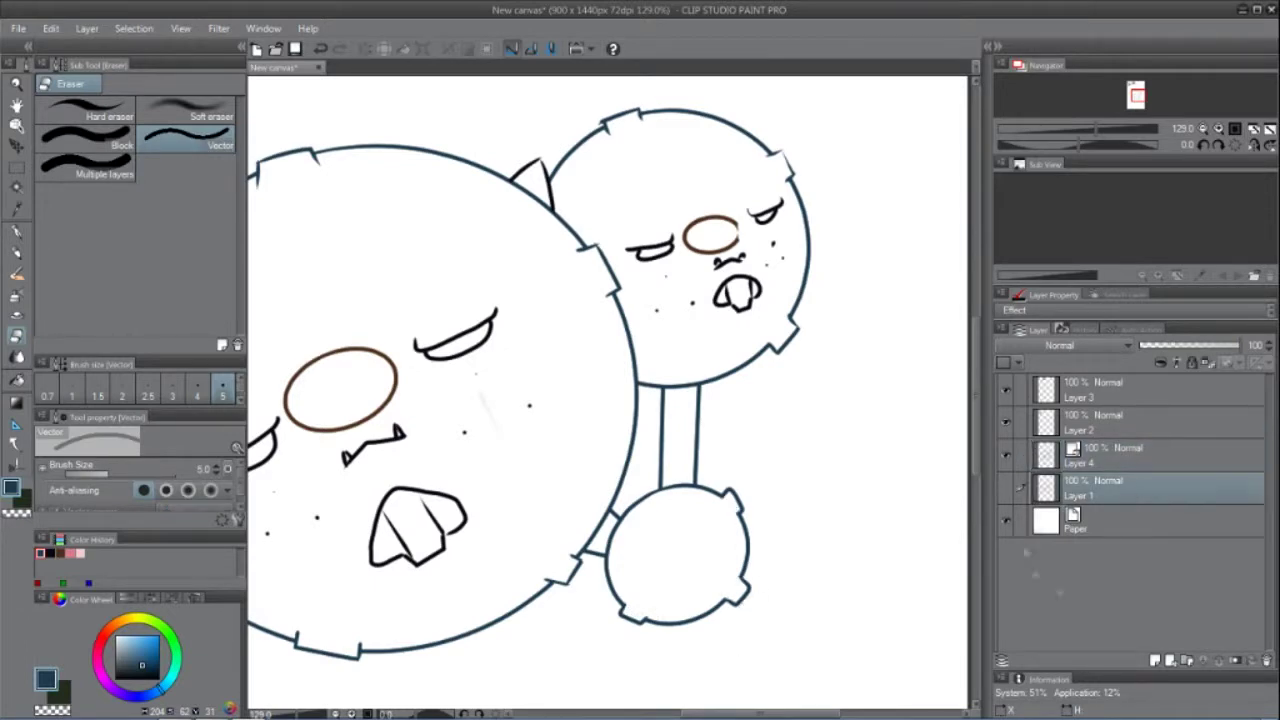
click(1155, 661)
click(146, 682)
click(17, 380)
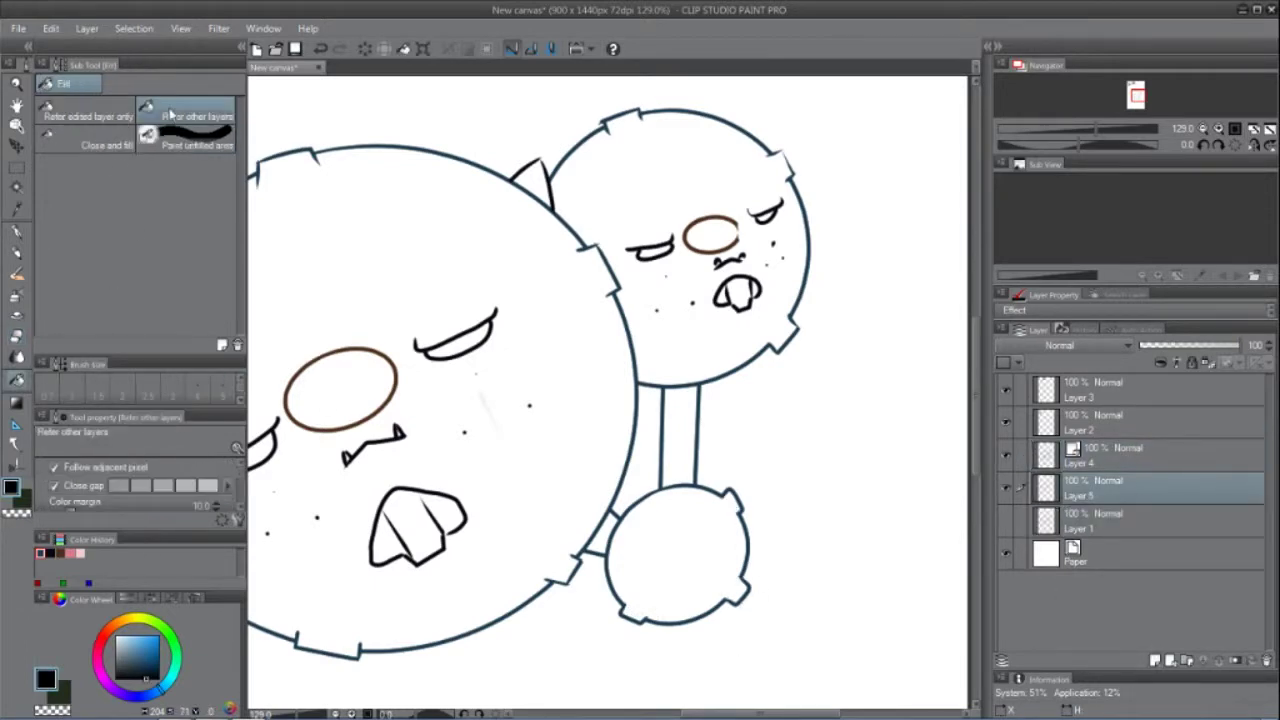
click(472, 340)
click(261, 449)
click(657, 249)
click(766, 212)
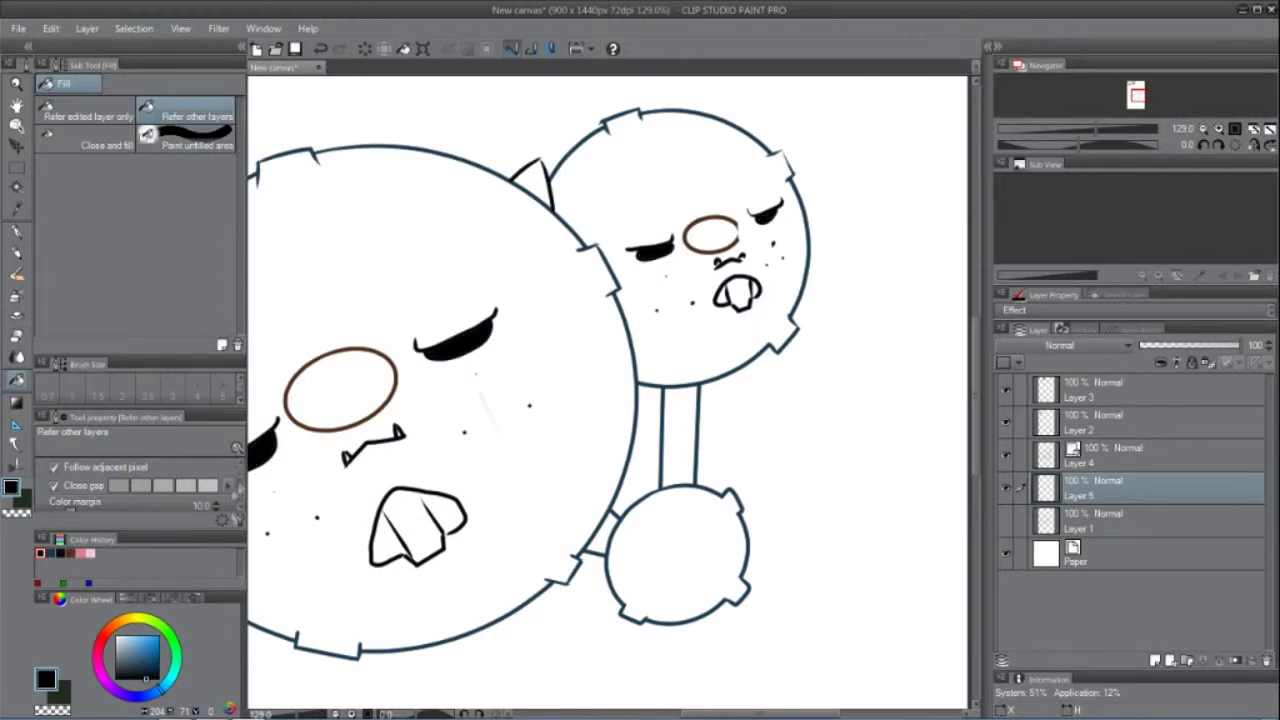
Step: Fill the noses of both heads with dark brown and set the drawing color to teal
scroll(229, 490, down, 1)
double_click(17, 106)
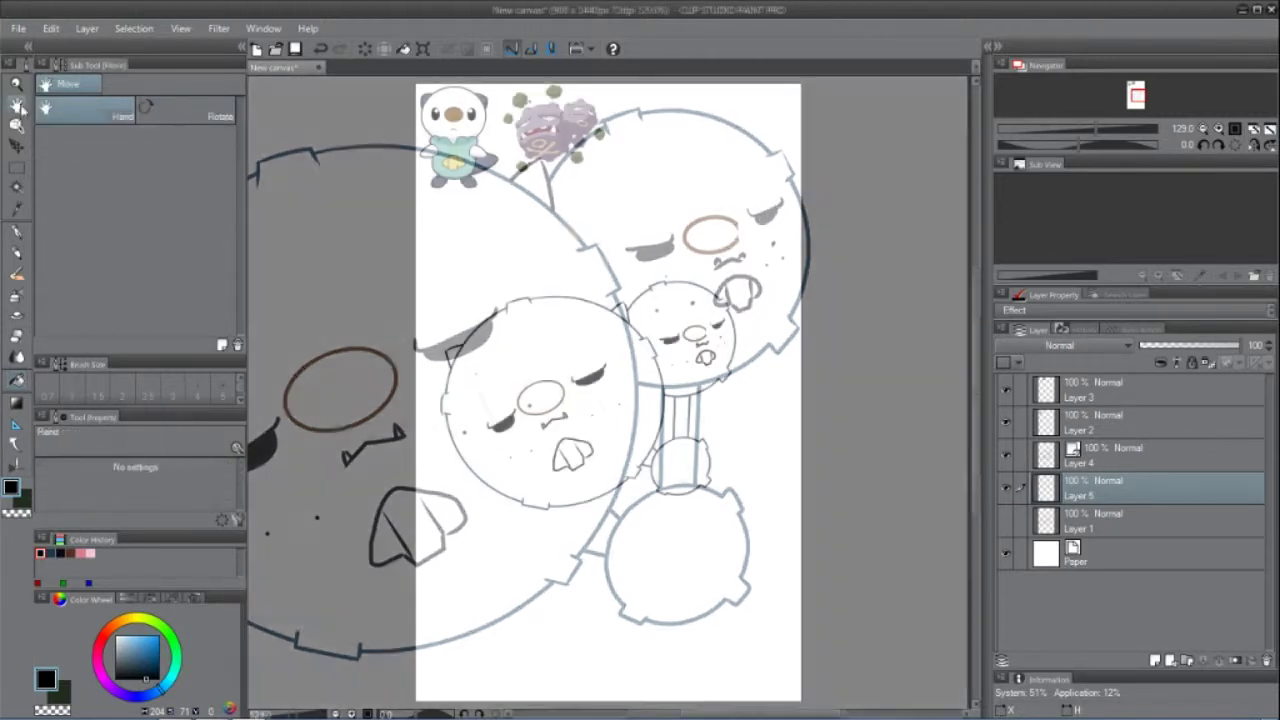
click(137, 672)
click(16, 380)
click(540, 398)
click(696, 333)
click(175, 667)
click(136, 643)
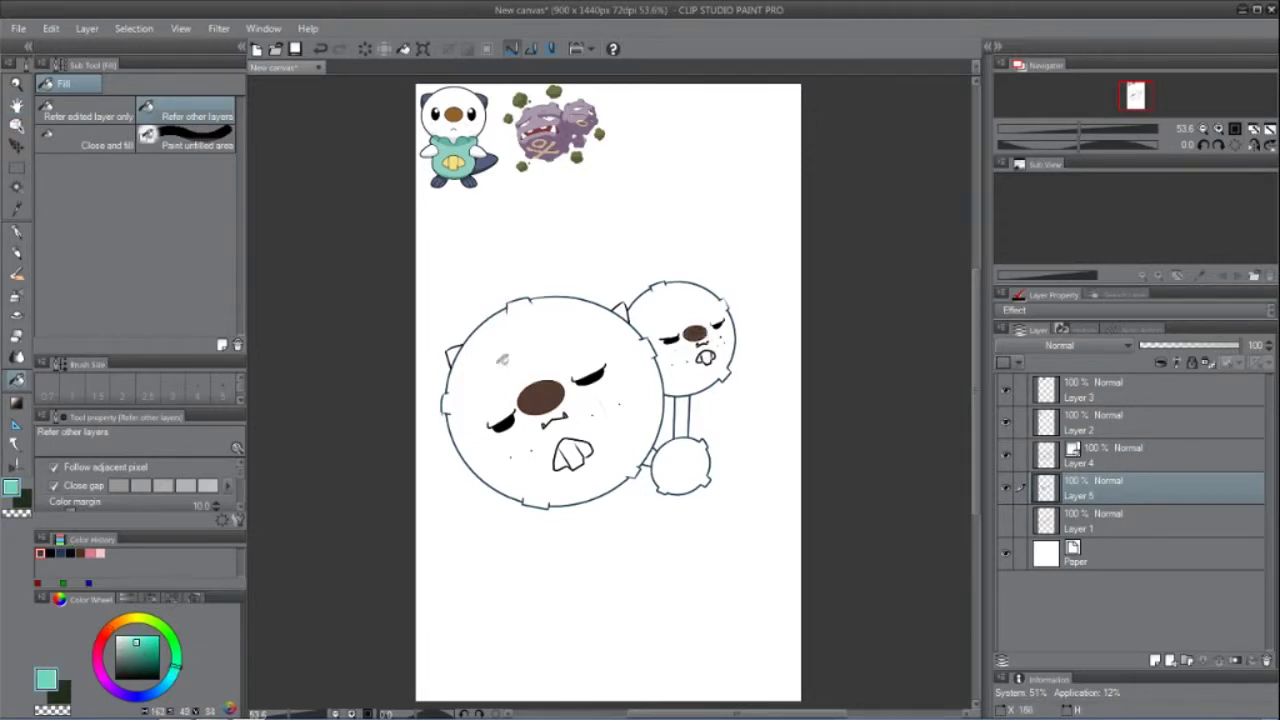
click(501, 363)
key(ctrl+z)
click(668, 301)
key(ctrl+z)
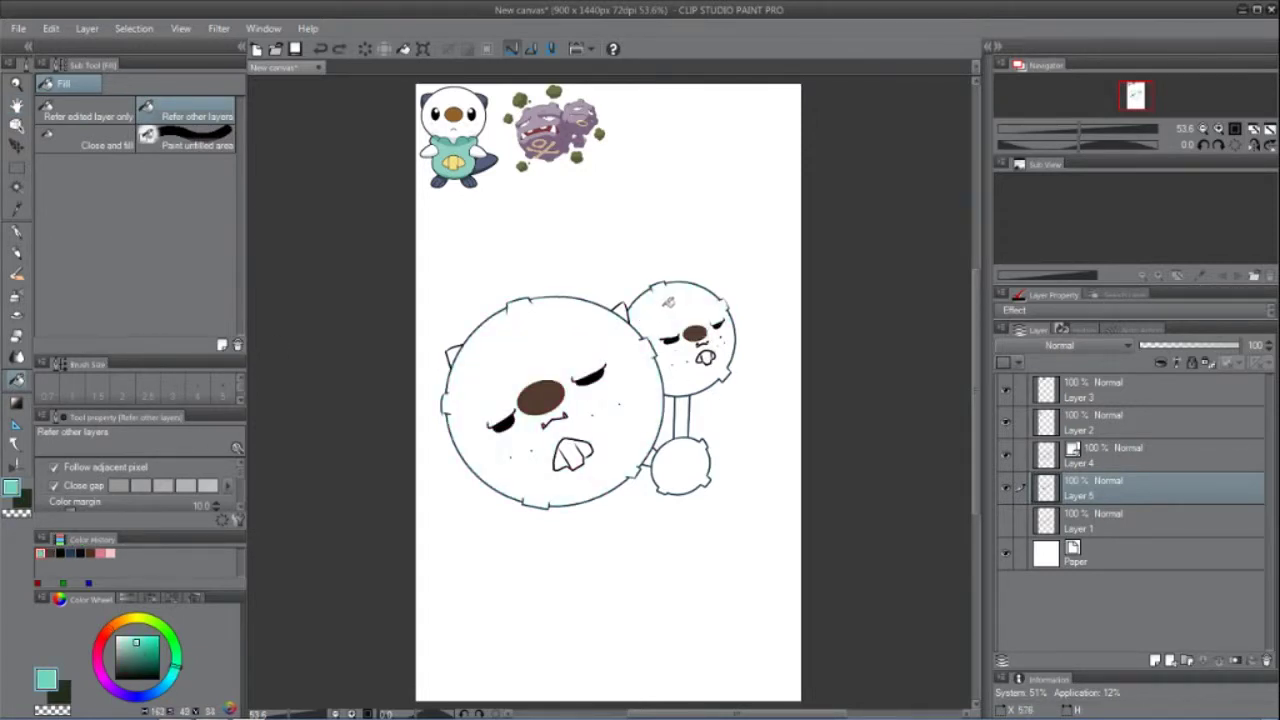
click(190, 140)
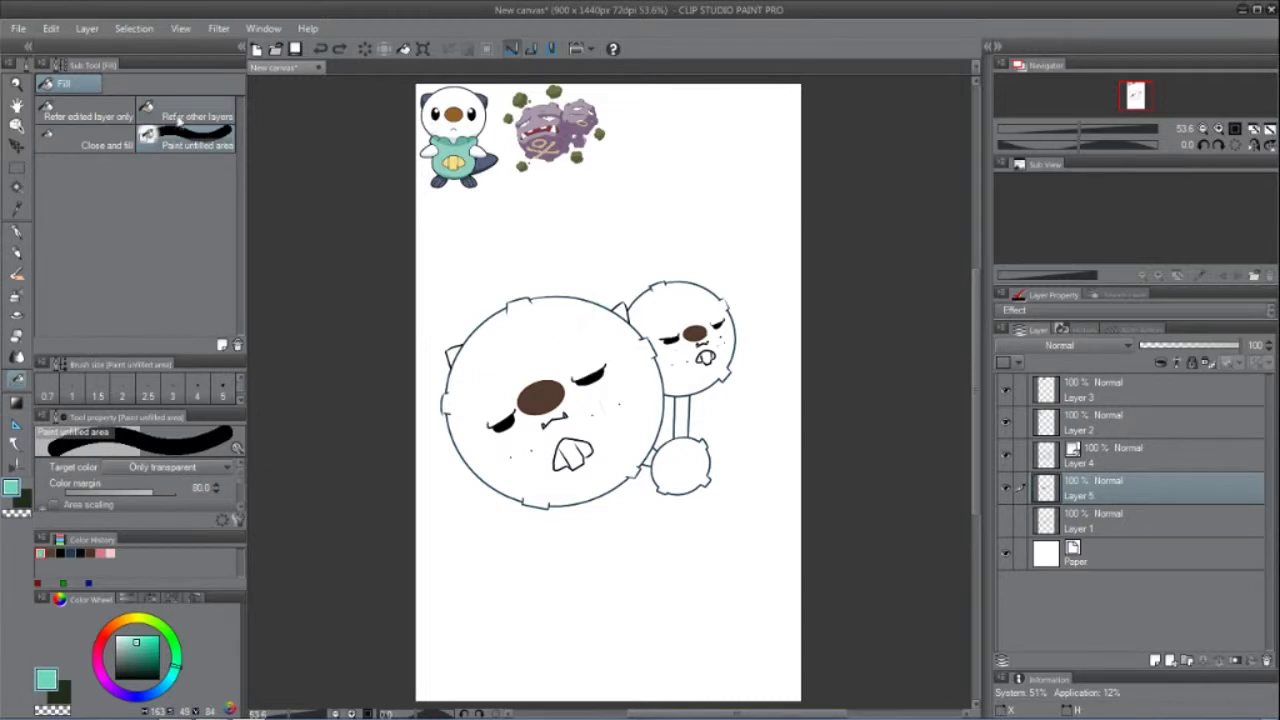
Step: Fill both heads, the connecting tubes and the small lower ball with teal, referring to the other layers
click(175, 118)
click(623, 389)
click(667, 303)
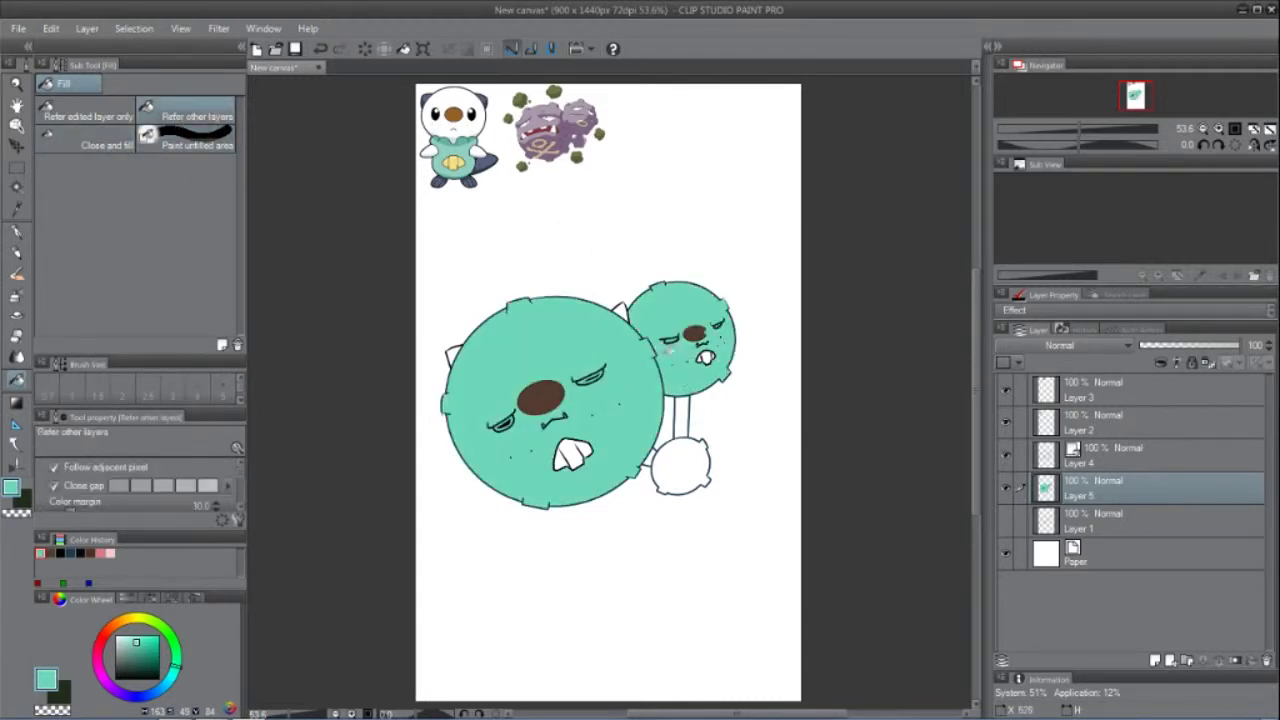
click(673, 444)
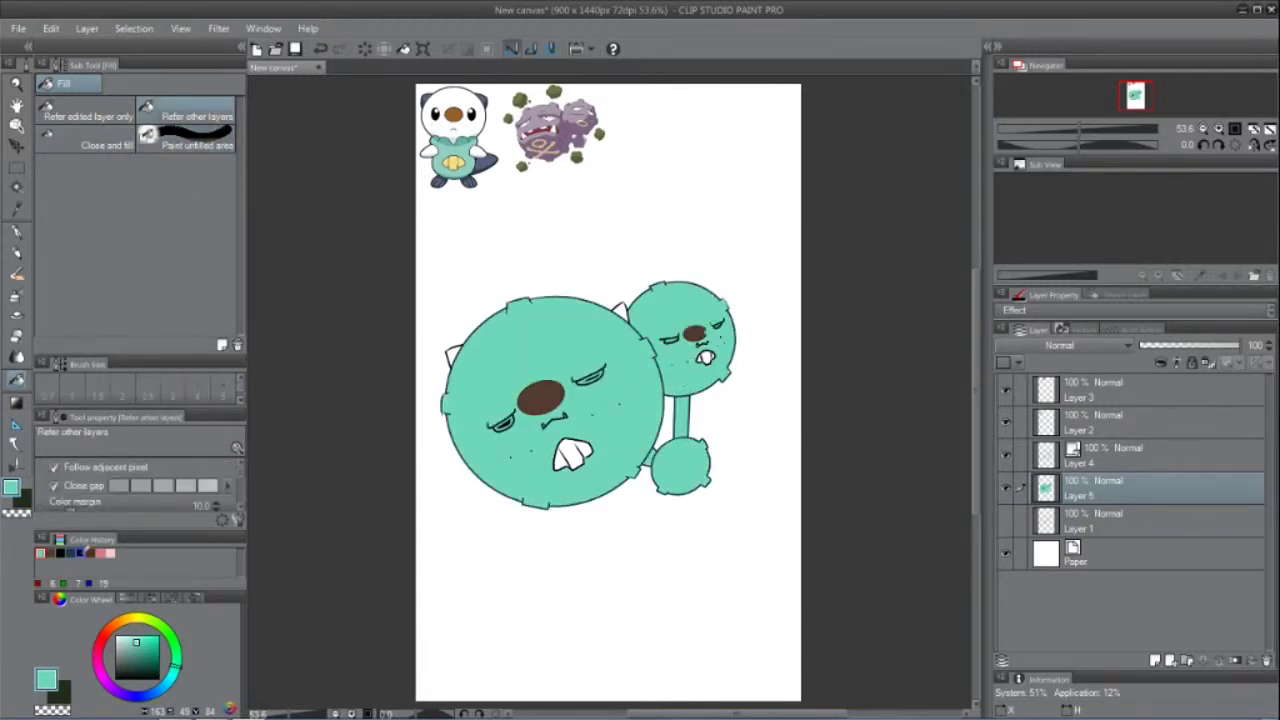
Step: Refill the eyes of both heads with black over the teal
click(61, 553)
click(504, 424)
click(592, 378)
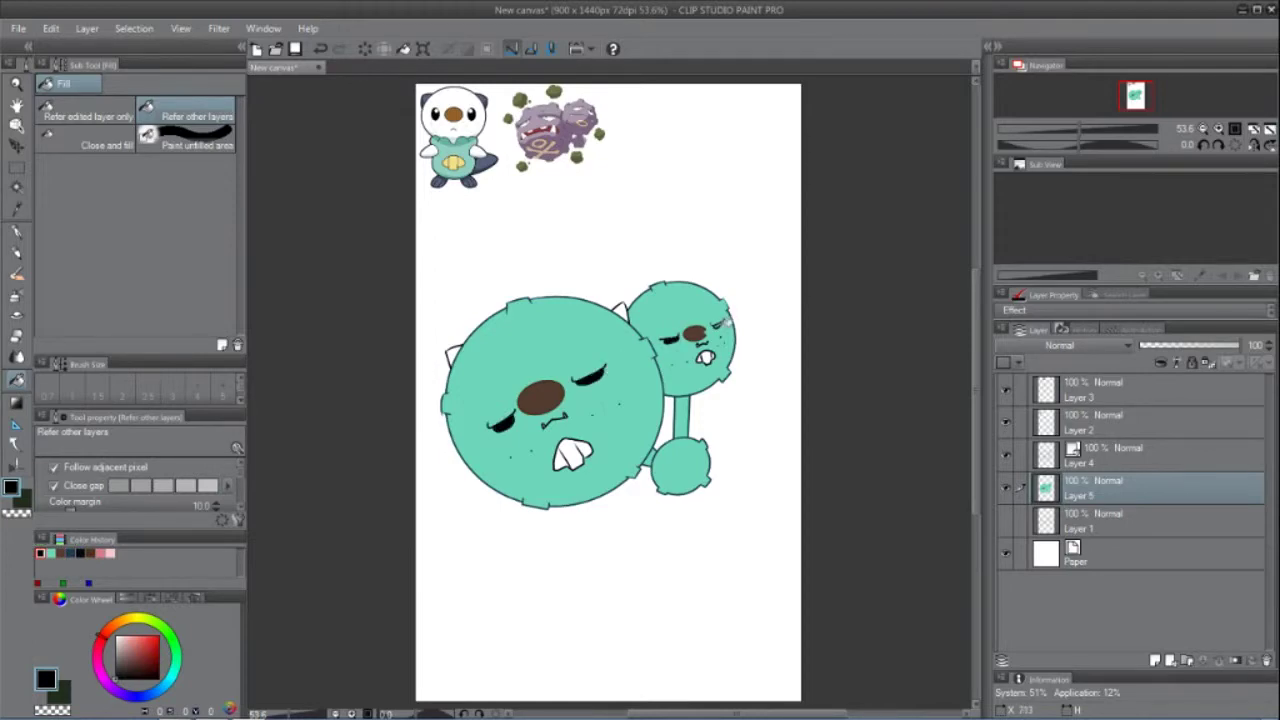
Step: Paint black over the gaps along the edges of the large head's eyes with the Fill-in-mono pen
click(17, 85)
mouse_move(646, 286)
mouse_down()
mouse_move(754, 377)
mouse_move(708, 368)
mouse_up()
click(17, 232)
click(131, 85)
drag(440, 452, 491, 406)
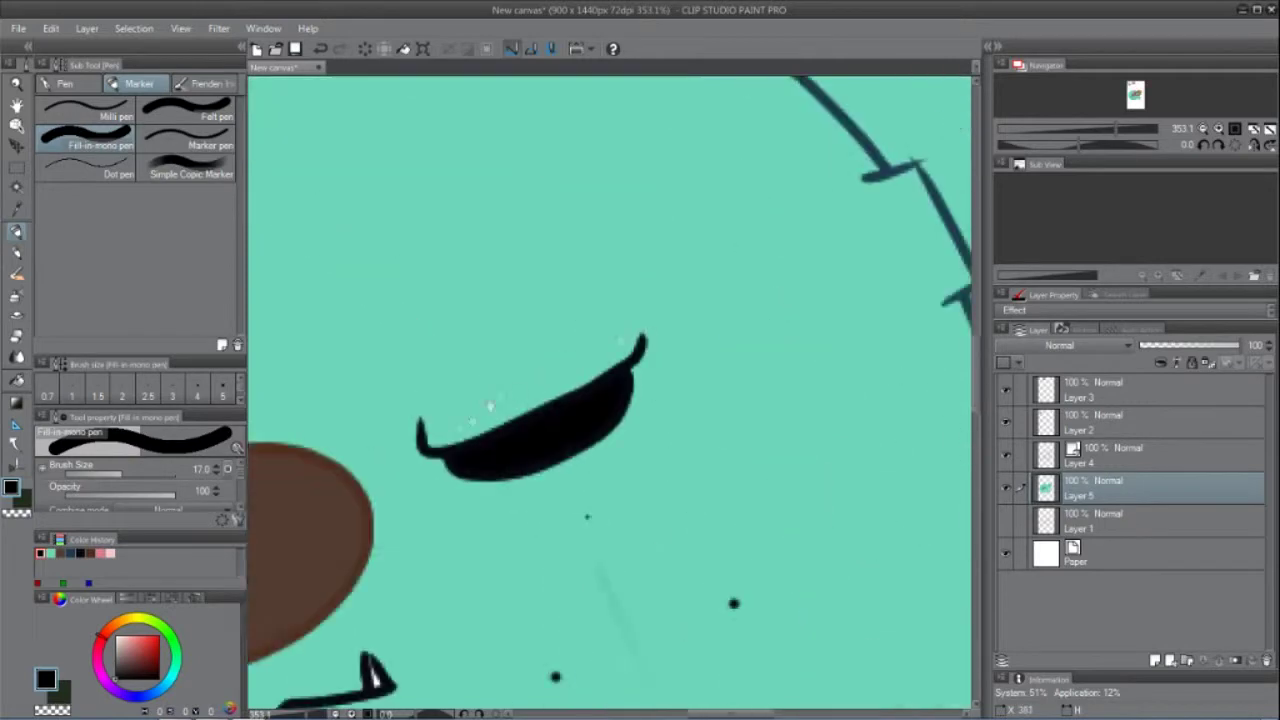
drag(374, 560, 856, 290)
drag(518, 390, 531, 415)
Step: Fill the two ears of the large head with dark navy and the shells on both heads with tan
double_click(17, 106)
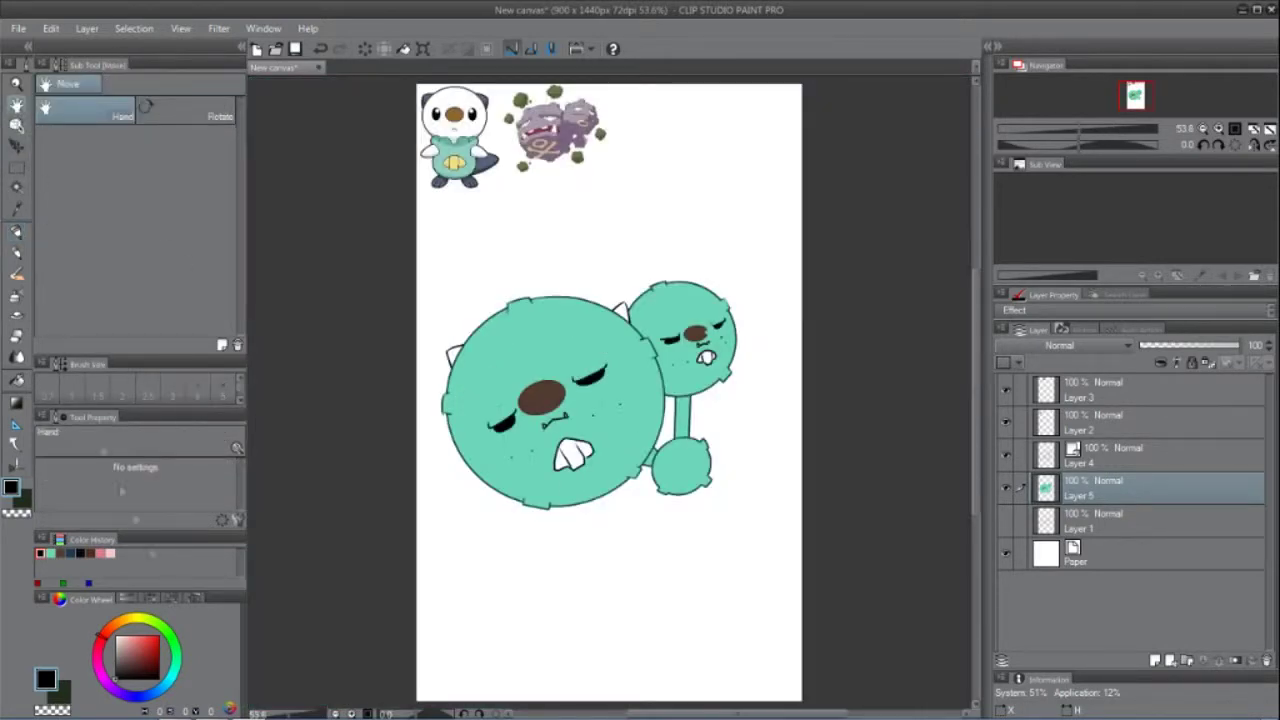
click(139, 697)
click(151, 659)
click(17, 380)
click(455, 356)
click(622, 313)
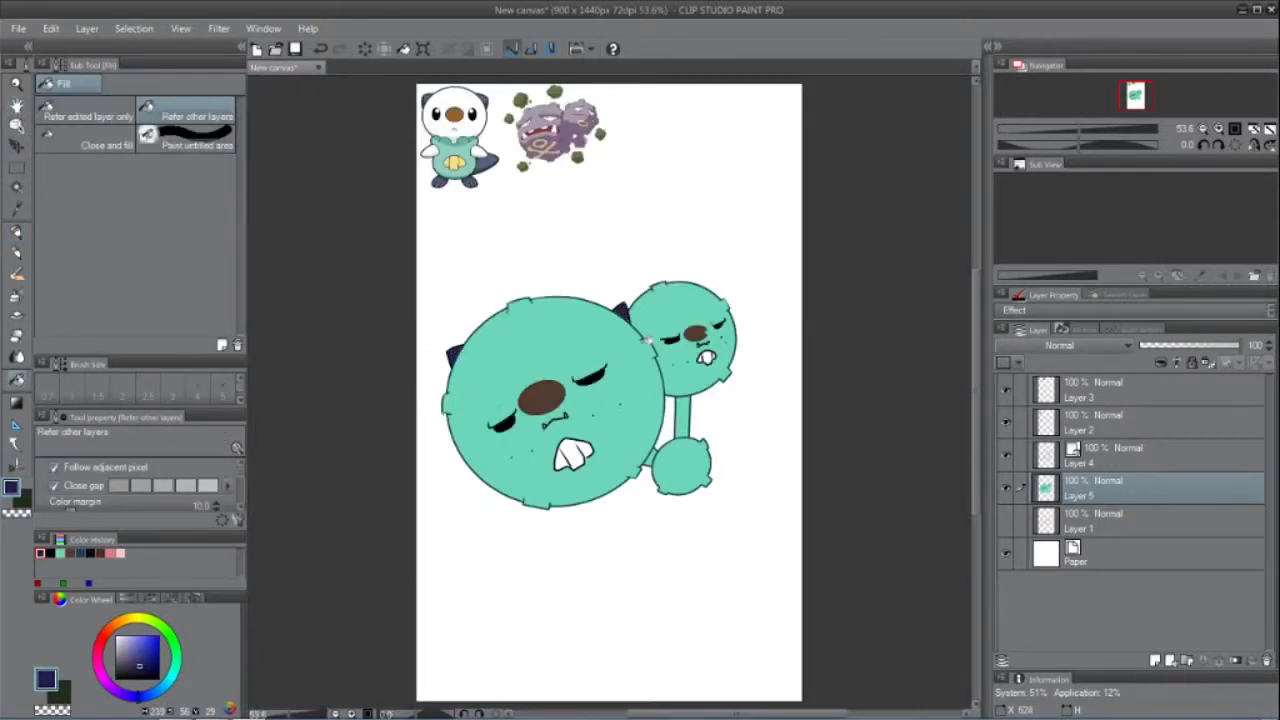
click(133, 649)
click(572, 455)
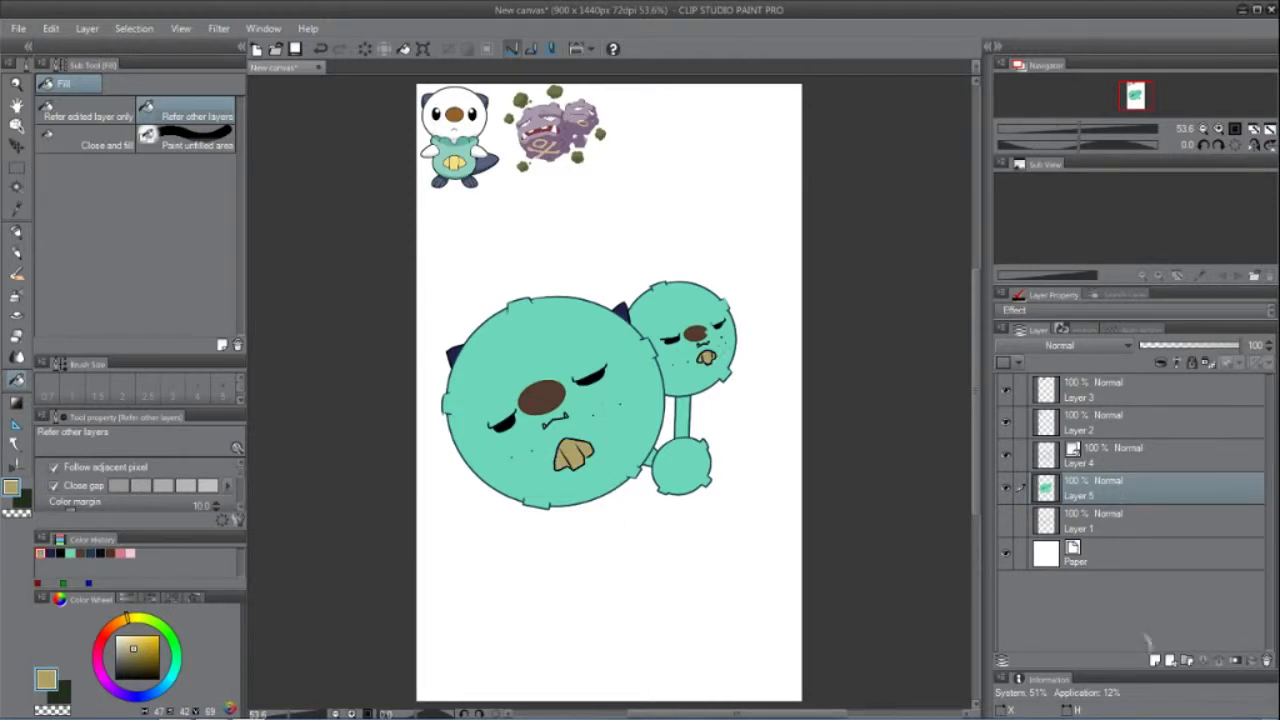
Step: Add a new layer clipped to the flat colors and paint dark teal shading on the small ball and the large head's lower right edge
click(1155, 660)
click(170, 680)
click(141, 660)
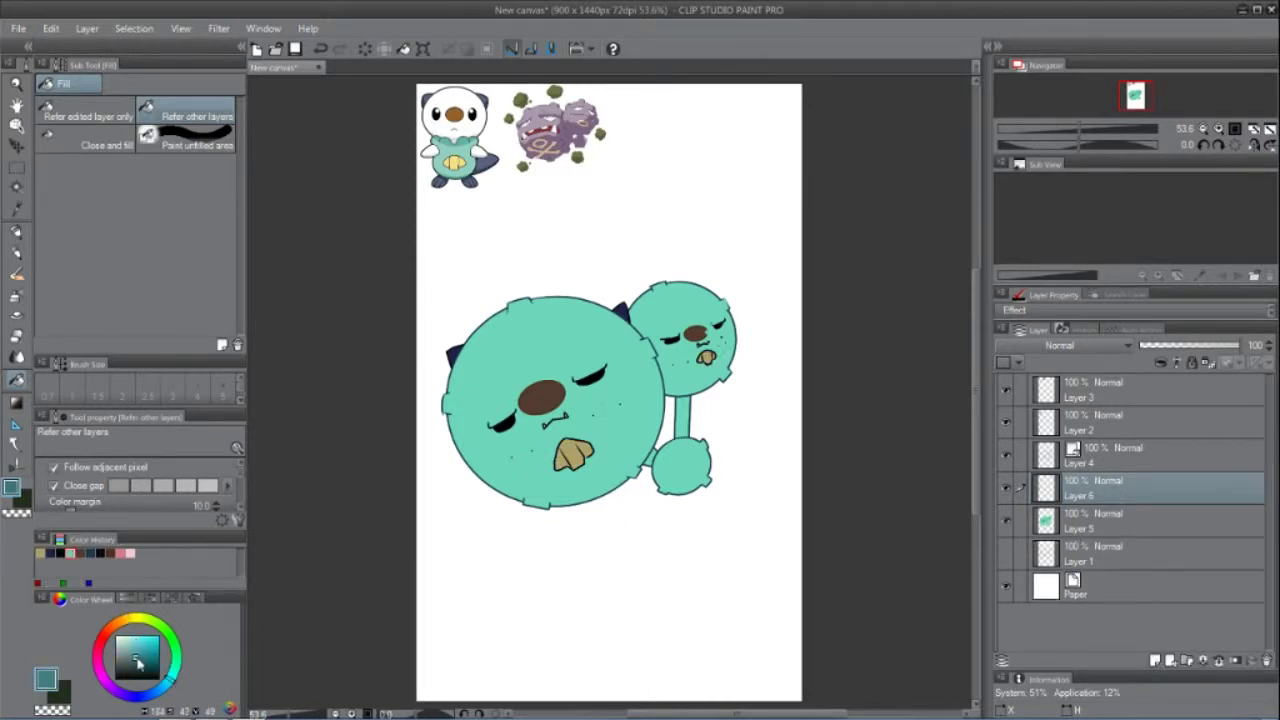
click(16, 232)
mouse_move(556, 432)
mouse_down()
mouse_move(660, 370)
mouse_move(640, 465)
mouse_move(690, 456)
mouse_move(662, 486)
mouse_move(682, 468)
mouse_up()
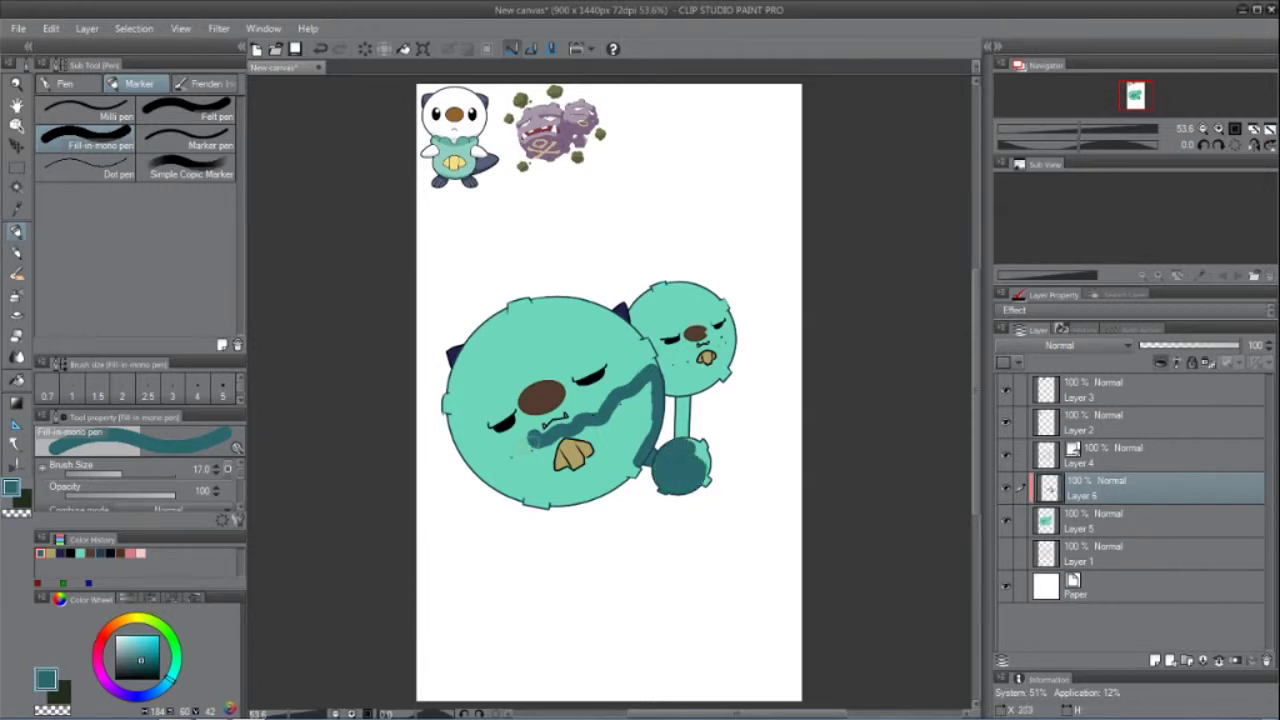
Step: Paint dark teal shading with a wavy upper edge across the lower half of the large head
mouse_move(531, 437)
mouse_down()
mouse_move(467, 446)
mouse_move(477, 478)
mouse_move(557, 508)
mouse_move(622, 484)
mouse_move(624, 445)
mouse_up()
key(bracketright)
key(bracketright)
key(bracketright)
key(bracketright)
mouse_move(652, 386)
mouse_down()
mouse_move(560, 452)
mouse_move(598, 480)
mouse_move(568, 486)
mouse_up()
mouse_move(483, 461)
mouse_down()
mouse_move(516, 455)
mouse_move(504, 471)
mouse_move(555, 473)
mouse_up()
Step: Shade the right side and lower part of the small head in dark teal and set the shading layer to Multiply
key(bracketleft)
key(bracketleft)
key(bracketleft)
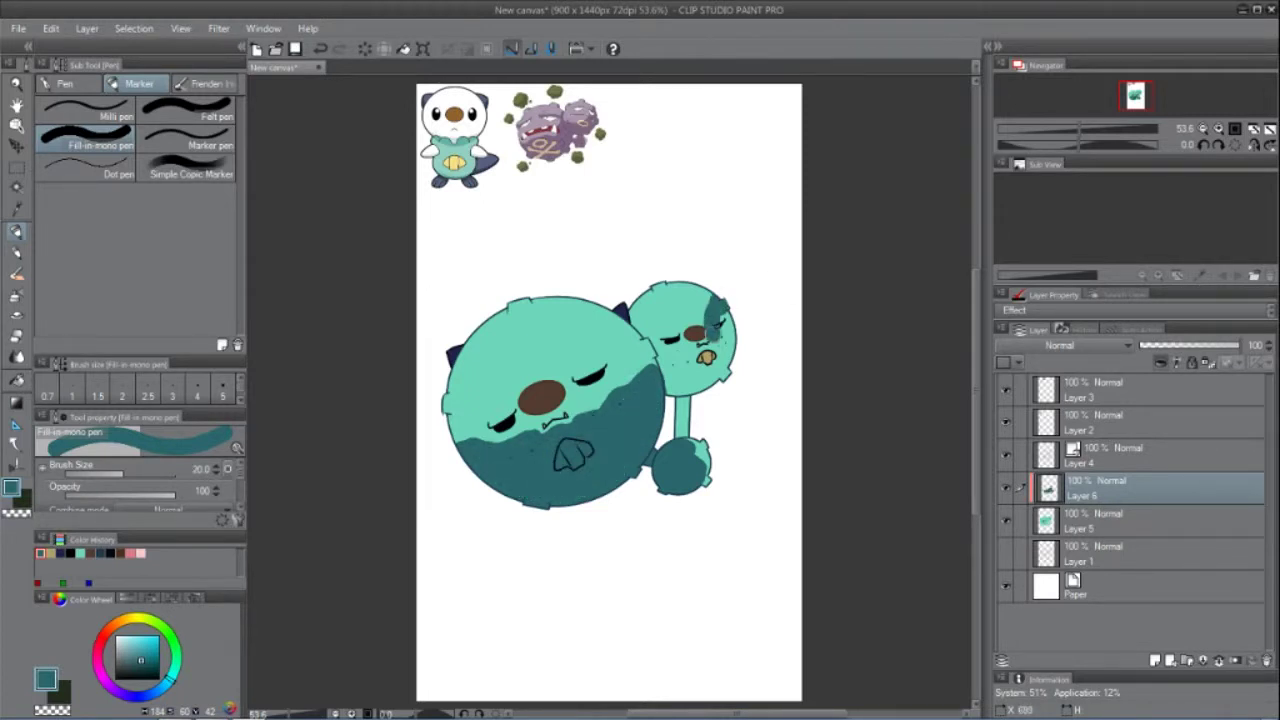
mouse_move(712, 340)
mouse_down()
mouse_move(668, 385)
mouse_move(705, 392)
mouse_move(727, 330)
mouse_move(690, 362)
mouse_up()
click(1090, 345)
click(1030, 318)
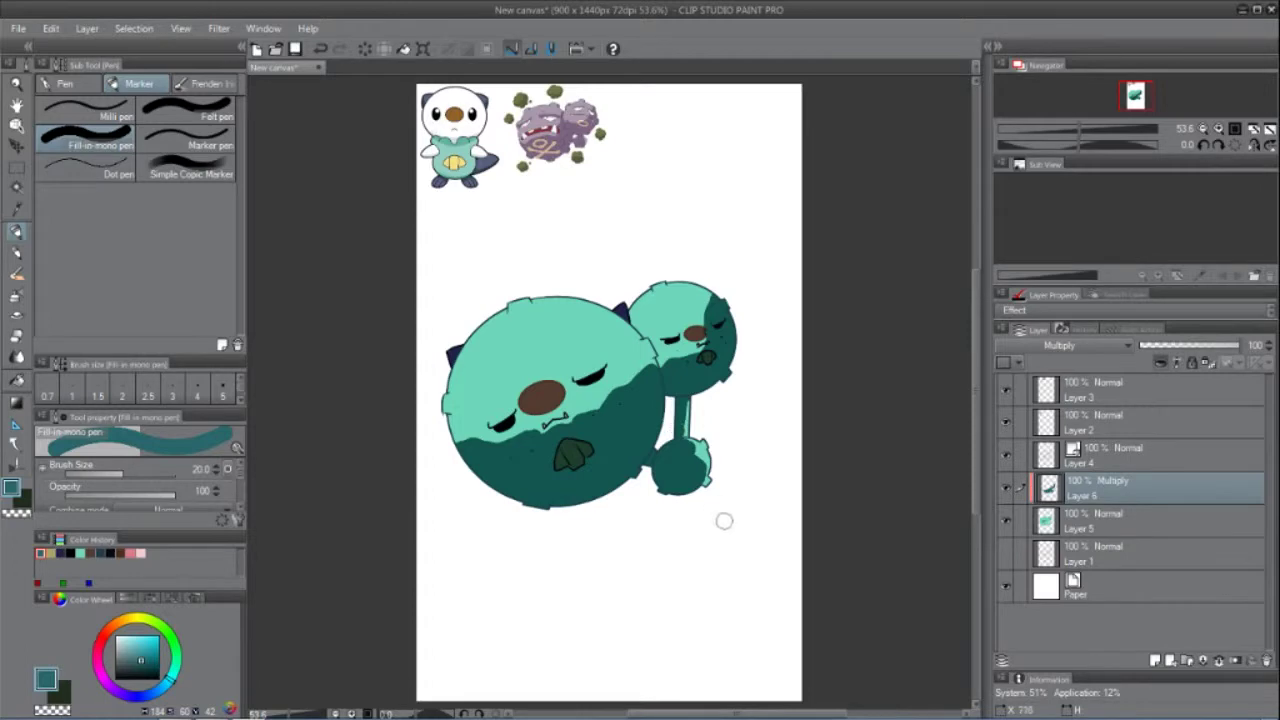
Step: Erase the shading over the large head's shell with the Hard eraser
click(16, 336)
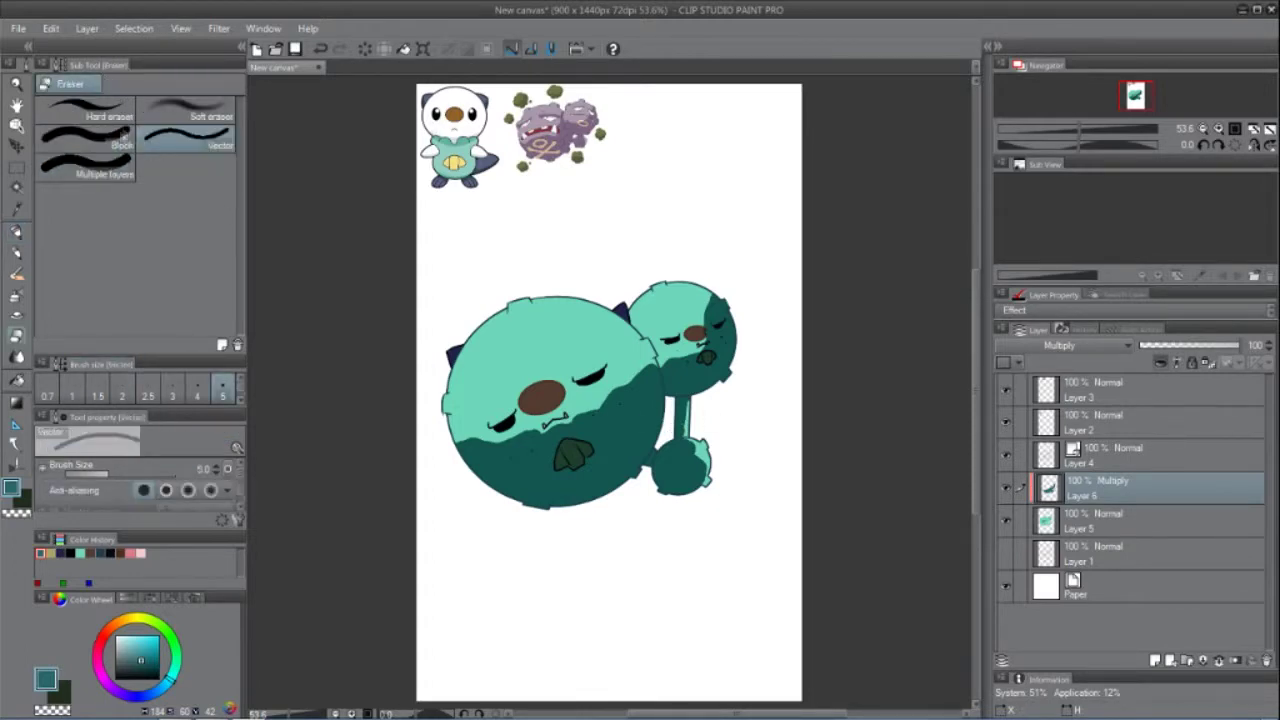
click(100, 111)
click(16, 85)
drag(530, 410, 609, 489)
key(e)
mouse_move(585, 335)
mouse_down()
mouse_move(543, 394)
mouse_move(516, 530)
mouse_move(685, 507)
mouse_move(748, 443)
mouse_move(756, 420)
mouse_move(652, 519)
mouse_move(595, 510)
mouse_move(530, 527)
mouse_move(505, 505)
mouse_move(503, 535)
mouse_move(574, 343)
mouse_move(518, 480)
mouse_move(760, 413)
mouse_move(700, 360)
mouse_move(590, 337)
mouse_move(595, 385)
mouse_move(662, 420)
mouse_up()
key(ctrl+z)
key(p)
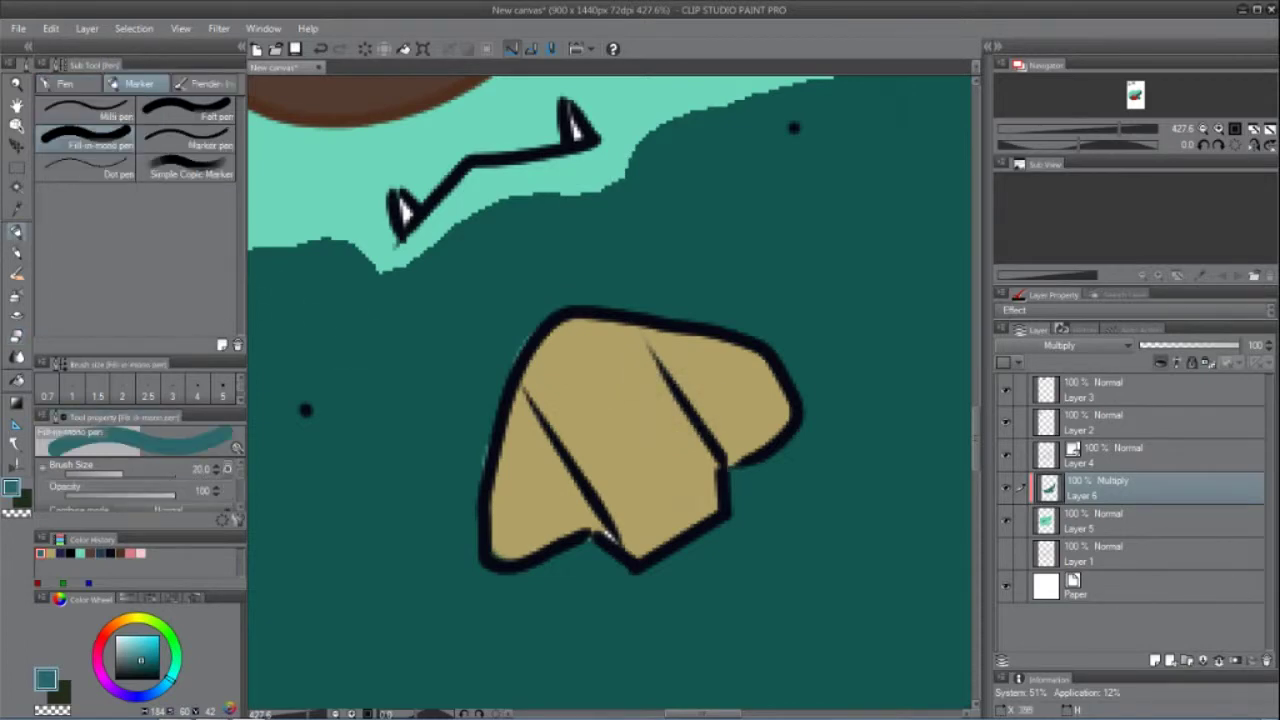
Step: Erase the shading over the small head's shell
double_click(16, 105)
click(16, 85)
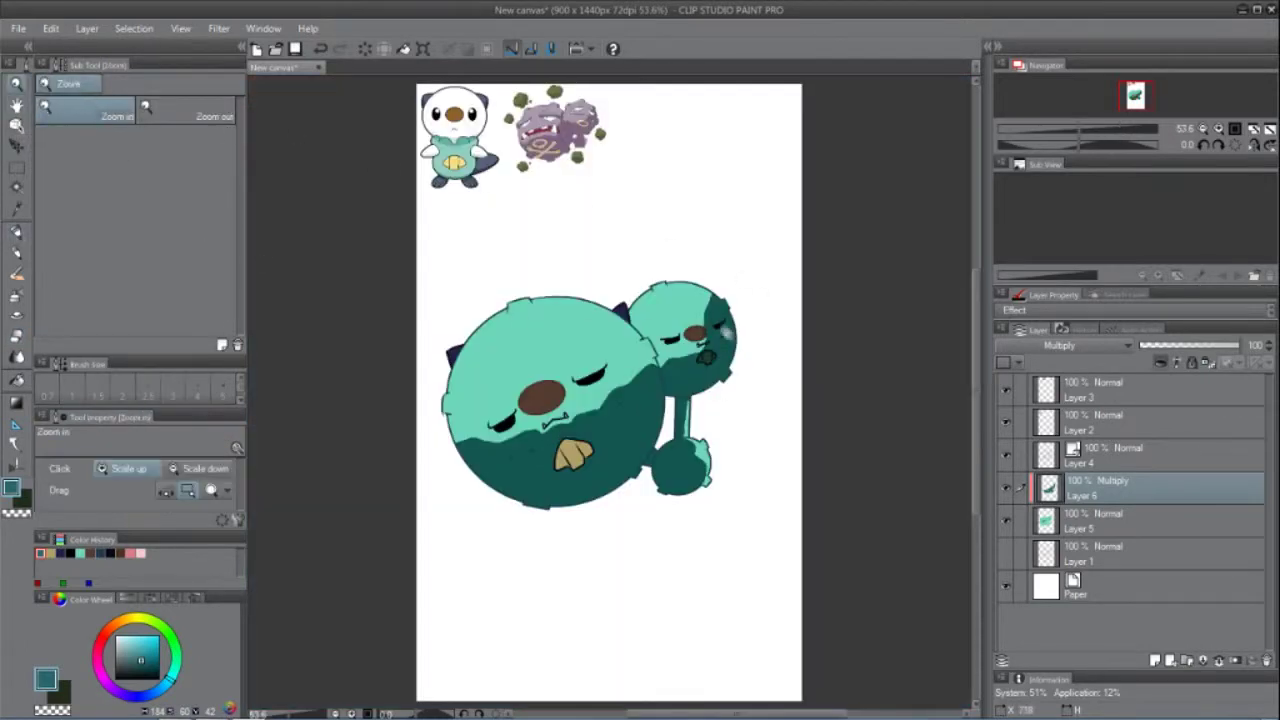
drag(678, 327, 746, 387)
key(e)
mouse_move(668, 318)
mouse_down()
mouse_move(685, 365)
mouse_move(652, 417)
mouse_move(510, 407)
mouse_move(555, 332)
mouse_move(645, 305)
mouse_move(530, 392)
mouse_move(640, 365)
mouse_move(570, 368)
mouse_up()
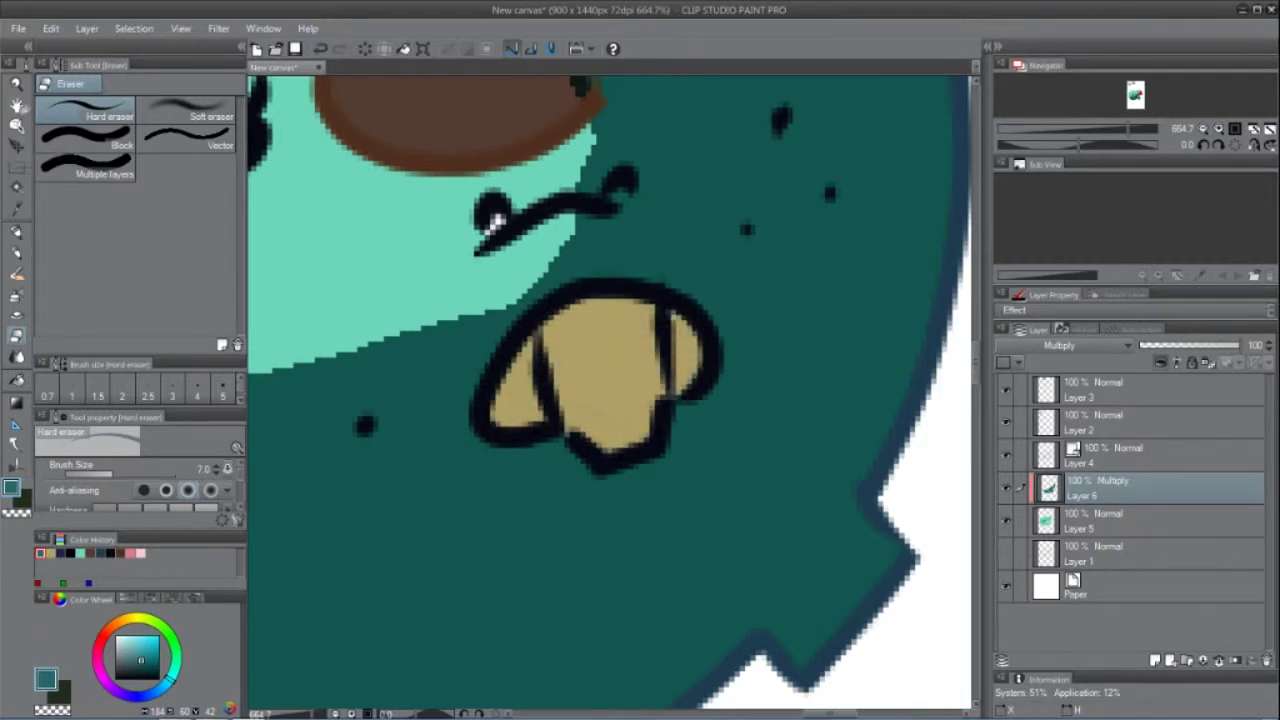
Step: Merge the Multiply shading layer with the flat color layer
double_click(16, 105)
ctrl+click(1123, 514)
right_click(1138, 486)
click(1134, 415)
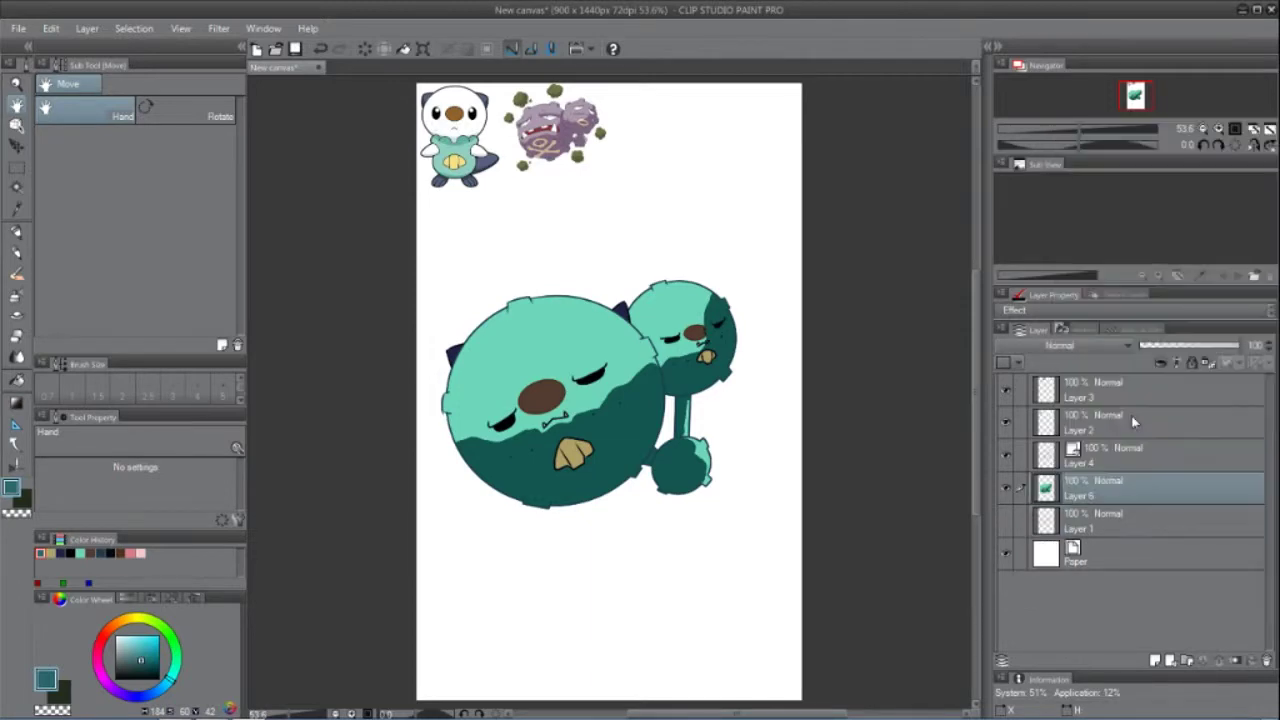
Step: Pick a light mint color and add a new layer above the merged colors for highlights
click(80, 553)
click(177, 656)
click(16, 232)
click(1156, 661)
click(1080, 345)
click(1090, 489)
drag(517, 299, 530, 303)
key(ctrl+z)
click(1080, 345)
click(1080, 360)
Step: Paint mint highlights along the large head's upper right edge and above its right eye with the Fill-in-mono pen
click(16, 86)
drag(750, 251, 426, 548)
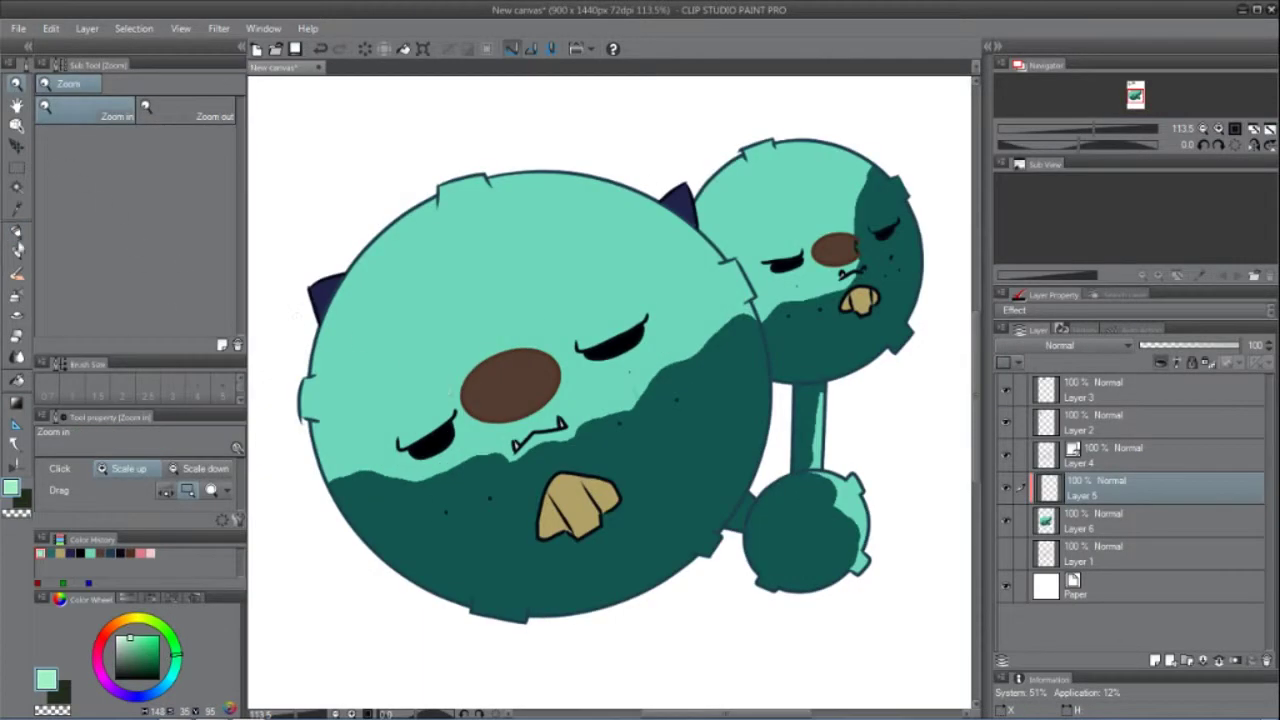
key(p)
mouse_move(493, 178)
mouse_down()
mouse_move(608, 183)
mouse_move(598, 198)
mouse_move(690, 250)
mouse_move(667, 257)
mouse_move(705, 261)
mouse_up()
key(bracketleft)
key(bracketleft)
key(bracketleft)
mouse_move(633, 300)
mouse_down()
mouse_move(610, 317)
mouse_move(645, 290)
mouse_up()
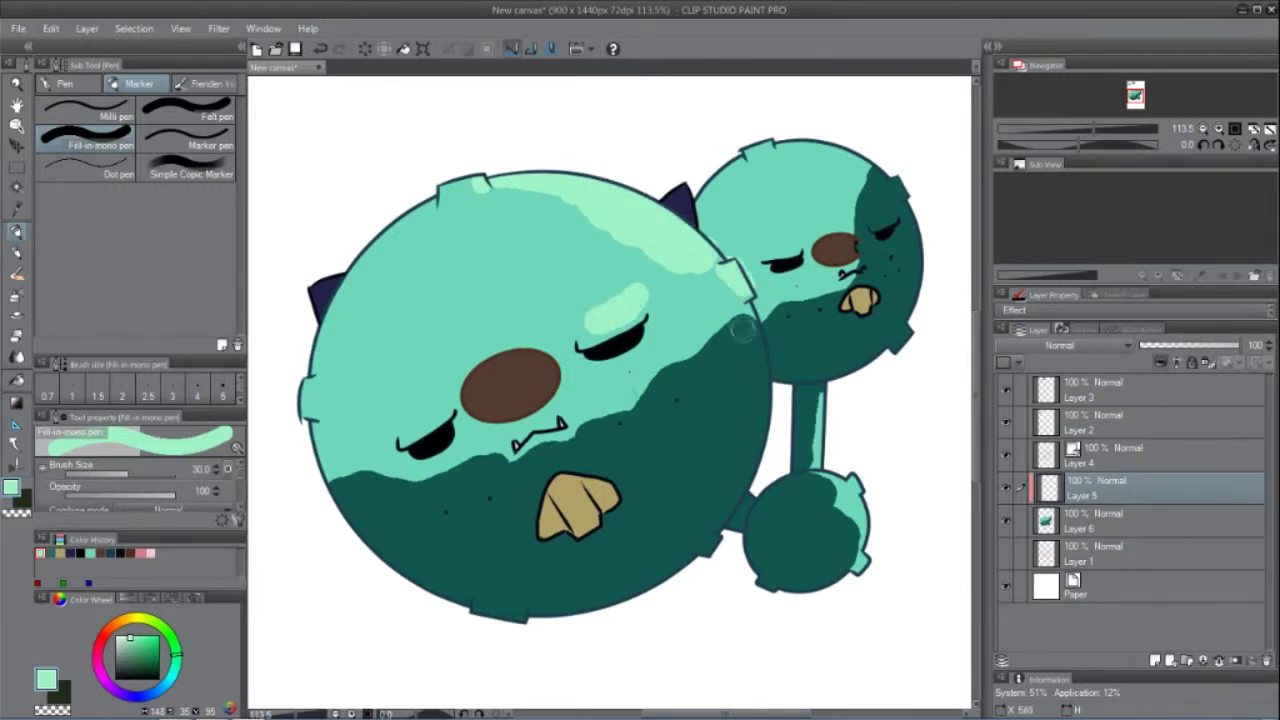
Step: Paint mint highlights above the large head's left eye and beneath both of its eyes at brush size 15
key(bracketleft)
key(bracketleft)
drag(450, 398, 408, 428)
drag(650, 334, 622, 364)
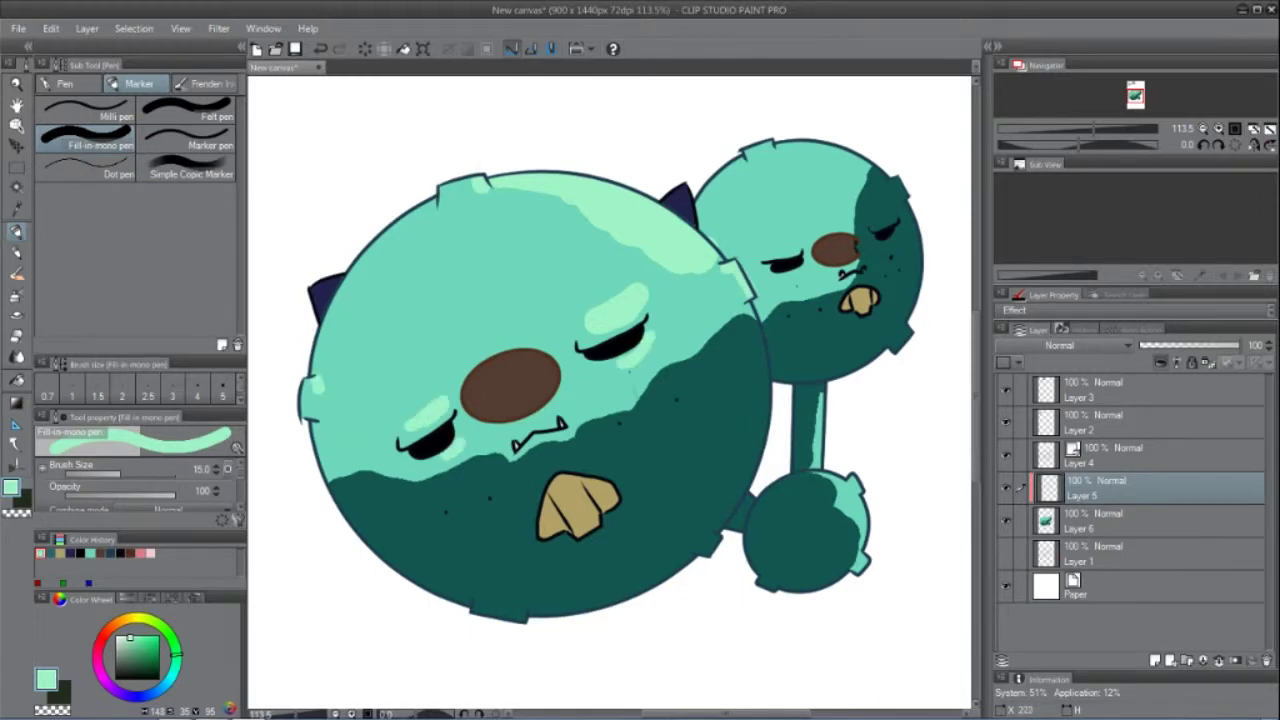
Step: Paint a broad mint highlight across the large head's forehead with a larger brush
mouse_move(528, 187)
mouse_down()
mouse_move(410, 330)
mouse_move(650, 262)
mouse_up()
key(bracketright)
key(bracketright)
key(bracketright)
mouse_move(538, 200)
mouse_down()
mouse_move(450, 300)
mouse_move(545, 265)
mouse_move(505, 245)
mouse_up()
Step: Paint a mint highlight across the small head's forehead at brush size 17
key(bracketleft)
key(bracketleft)
key(bracketleft)
key(bracketleft)
mouse_move(870, 165)
mouse_down()
mouse_move(788, 157)
mouse_move(738, 190)
mouse_move(846, 195)
mouse_move(858, 178)
mouse_move(804, 162)
mouse_move(748, 208)
mouse_move(822, 191)
mouse_up()
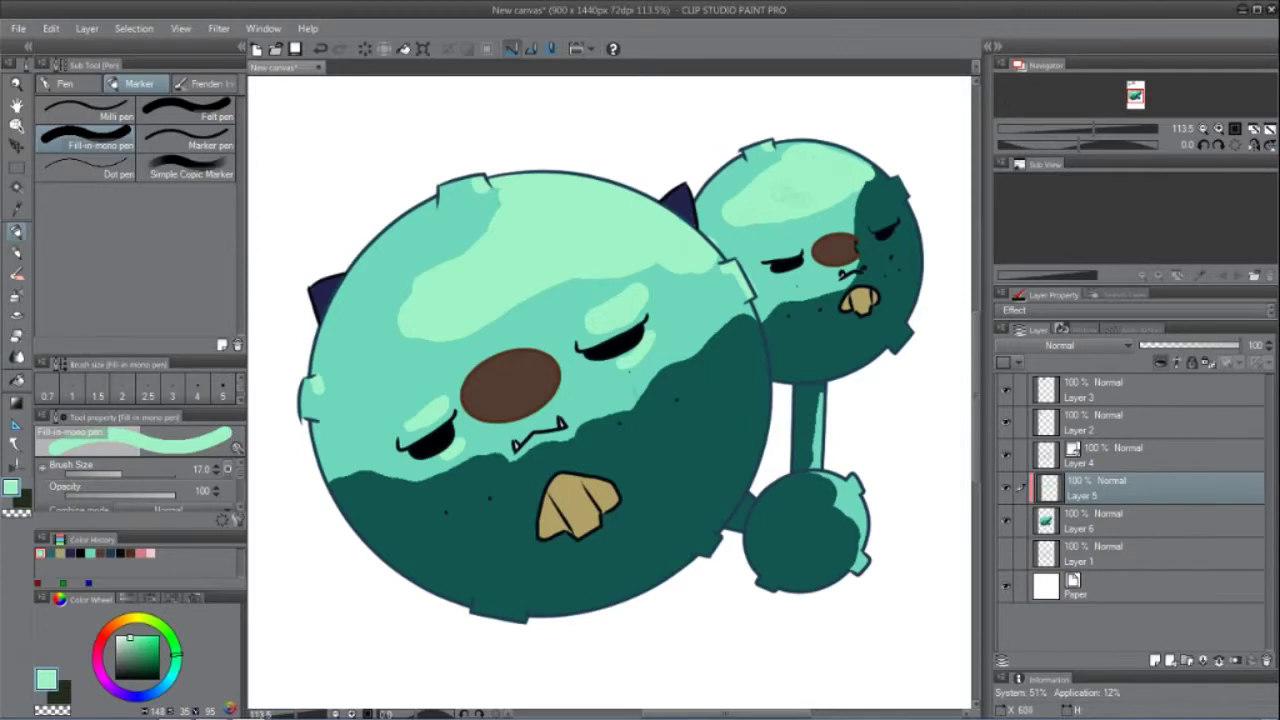
Step: Paint highlights above the small head's eyes with a size 12 brush
click(90, 553)
key(bracketleft)
key(bracketleft)
drag(890, 215, 879, 221)
alt+click(838, 190)
drag(798, 246, 776, 250)
Step: Add teal light below the small head's right eye and along its right edge, and mint highlights on the small ball
click(52, 553)
click(895, 239)
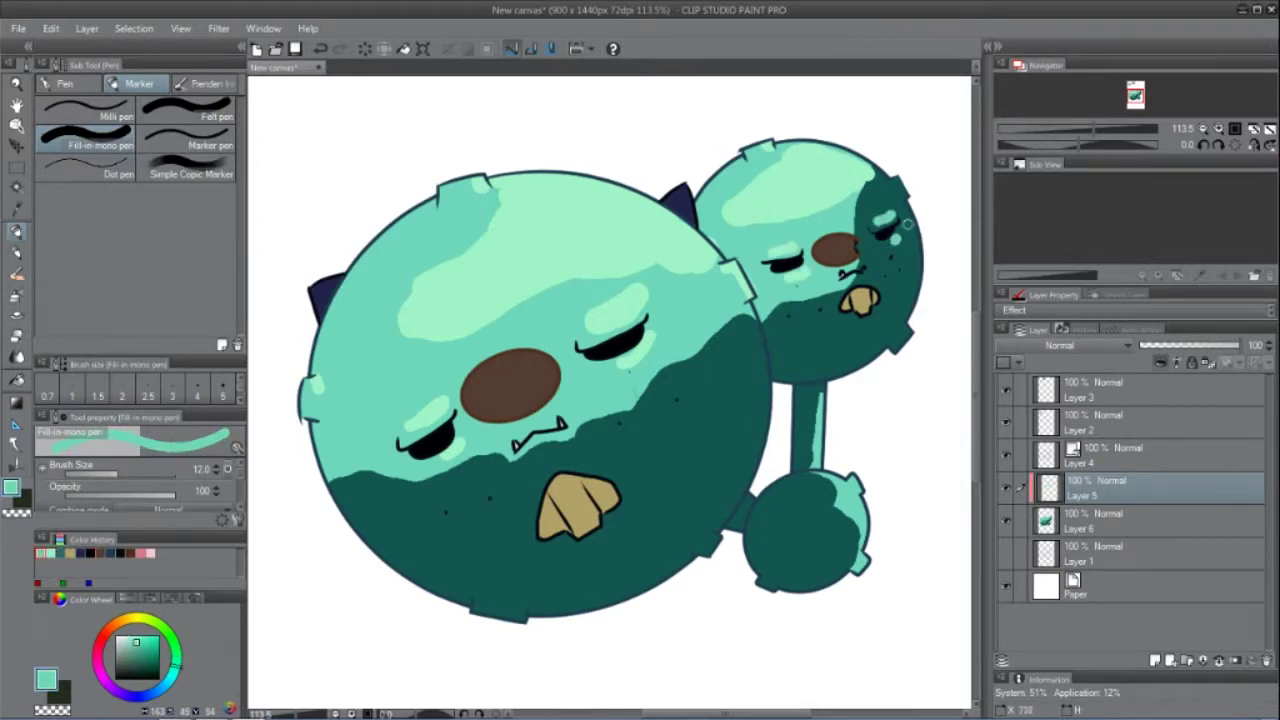
drag(880, 172, 868, 198)
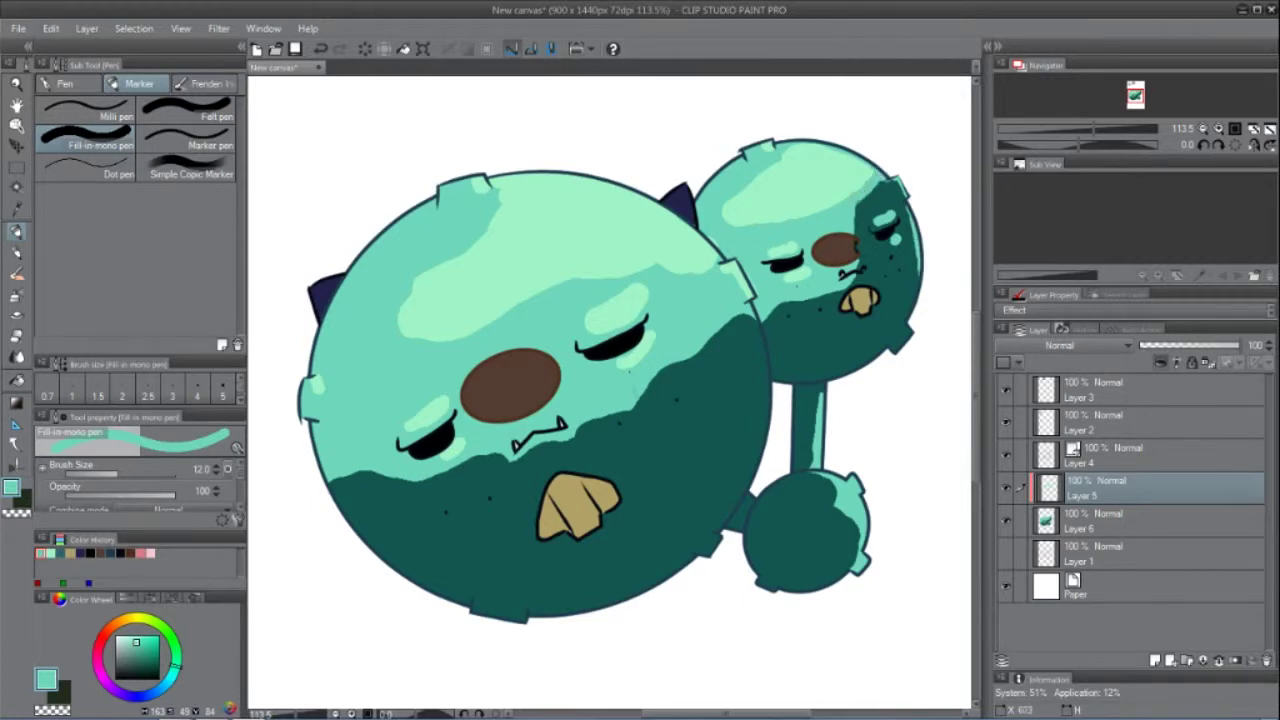
click(51, 553)
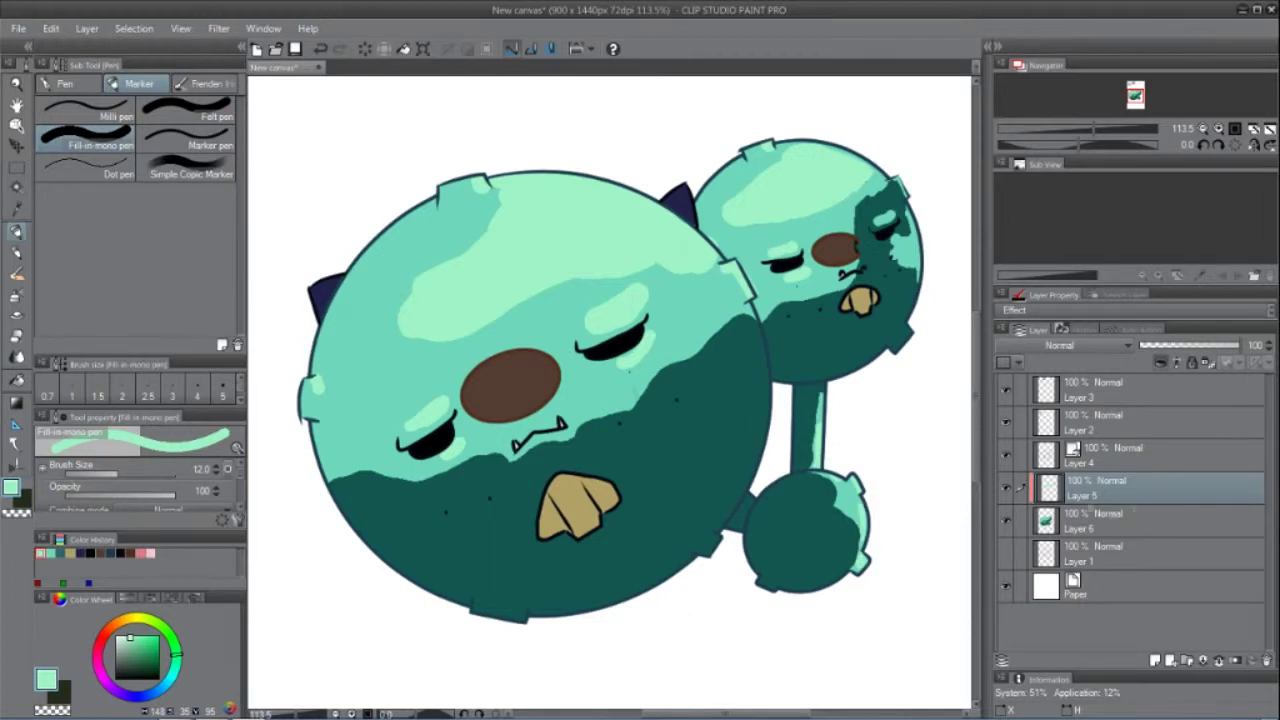
Step: Merge the highlight layer with the shaded color layer below it
shift+click(1129, 513)
right_click(1129, 513)
click(1144, 428)
Step: Soften the large head's forehead highlight with Beau's Power Blender
click(16, 358)
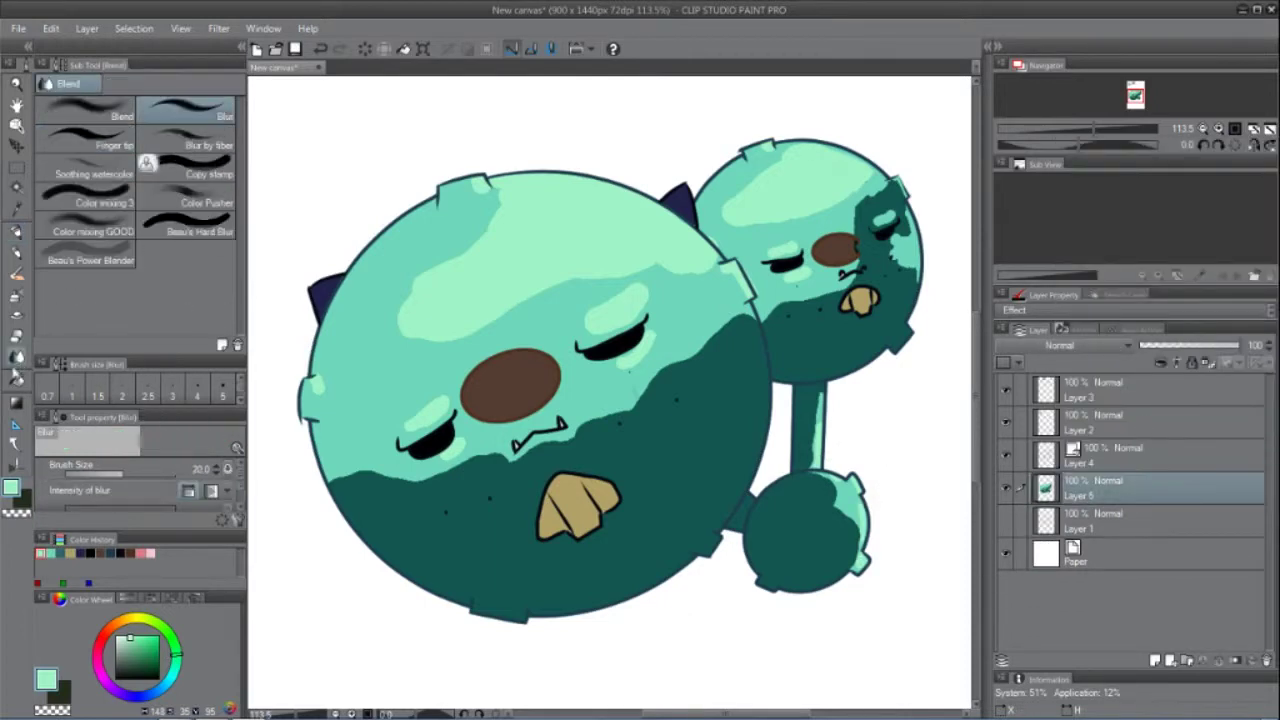
click(56, 258)
mouse_move(502, 205)
mouse_down()
mouse_move(410, 297)
mouse_move(430, 335)
mouse_move(493, 298)
mouse_move(460, 335)
mouse_move(503, 298)
mouse_move(610, 268)
mouse_up()
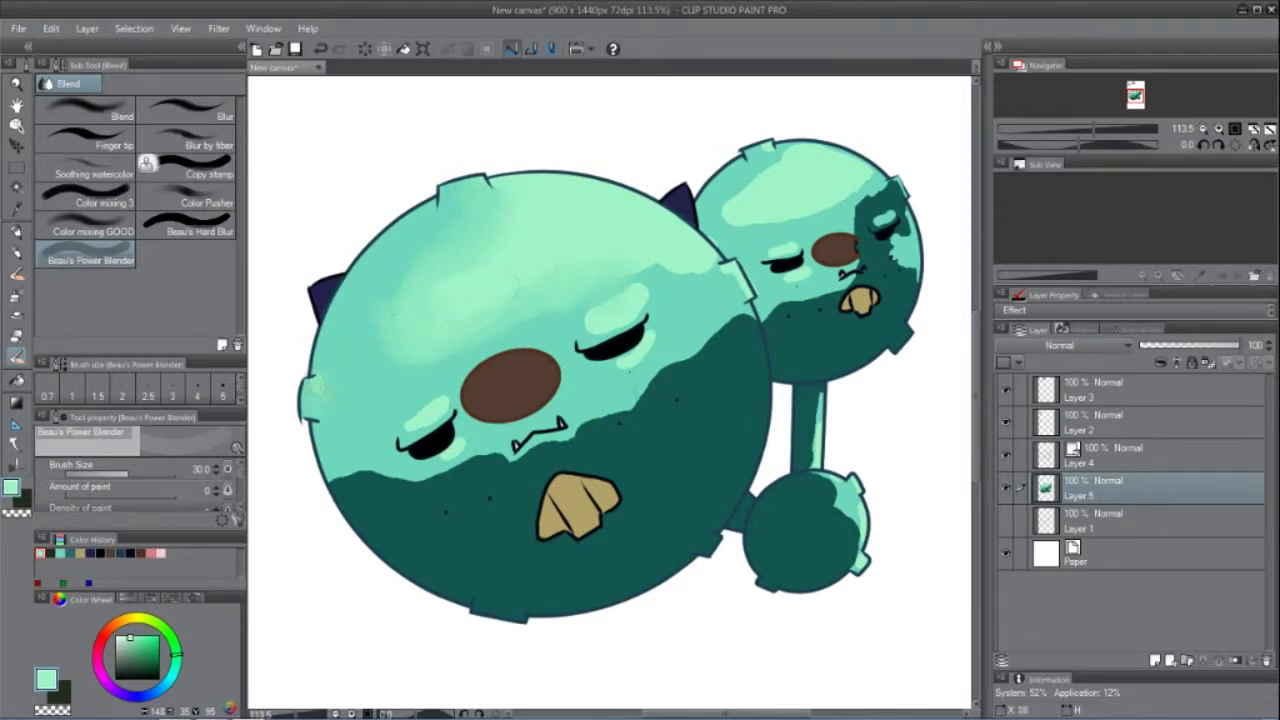
Step: Sample the dark teal from the large head's shadow and paint shading on its outer bumps at brush size 12
click(16, 233)
alt+click(379, 493)
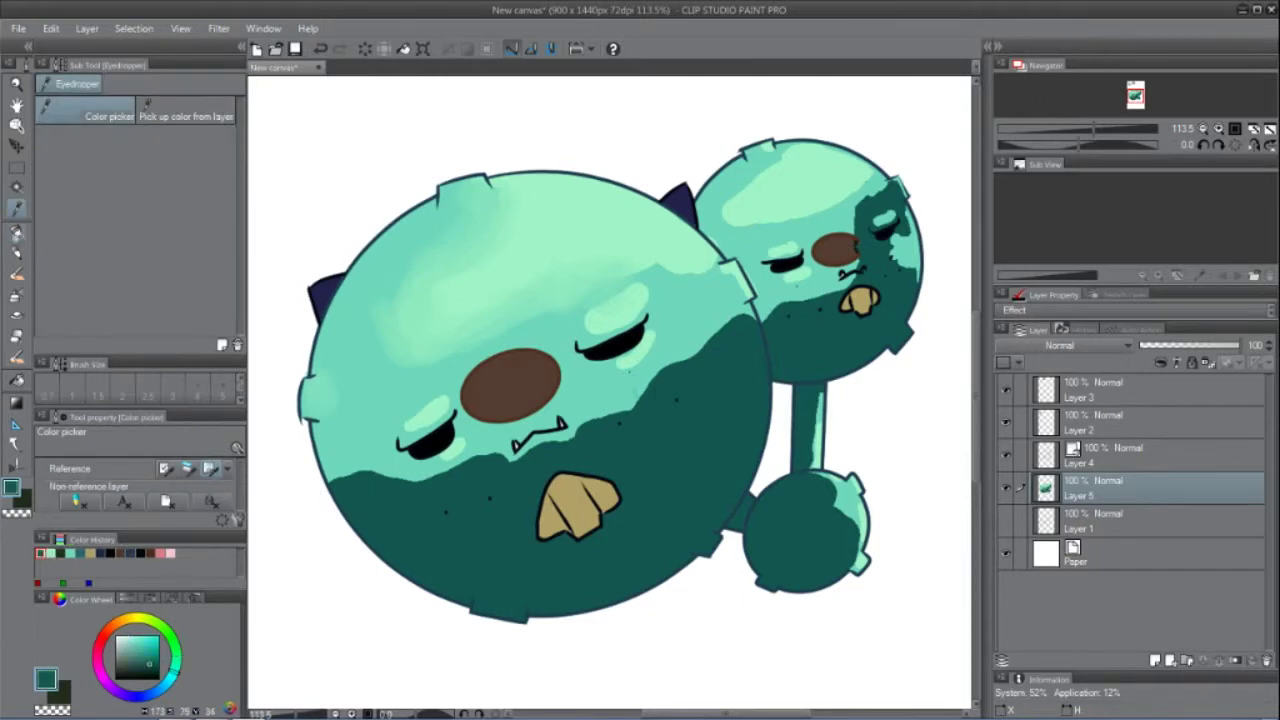
drag(302, 403, 303, 409)
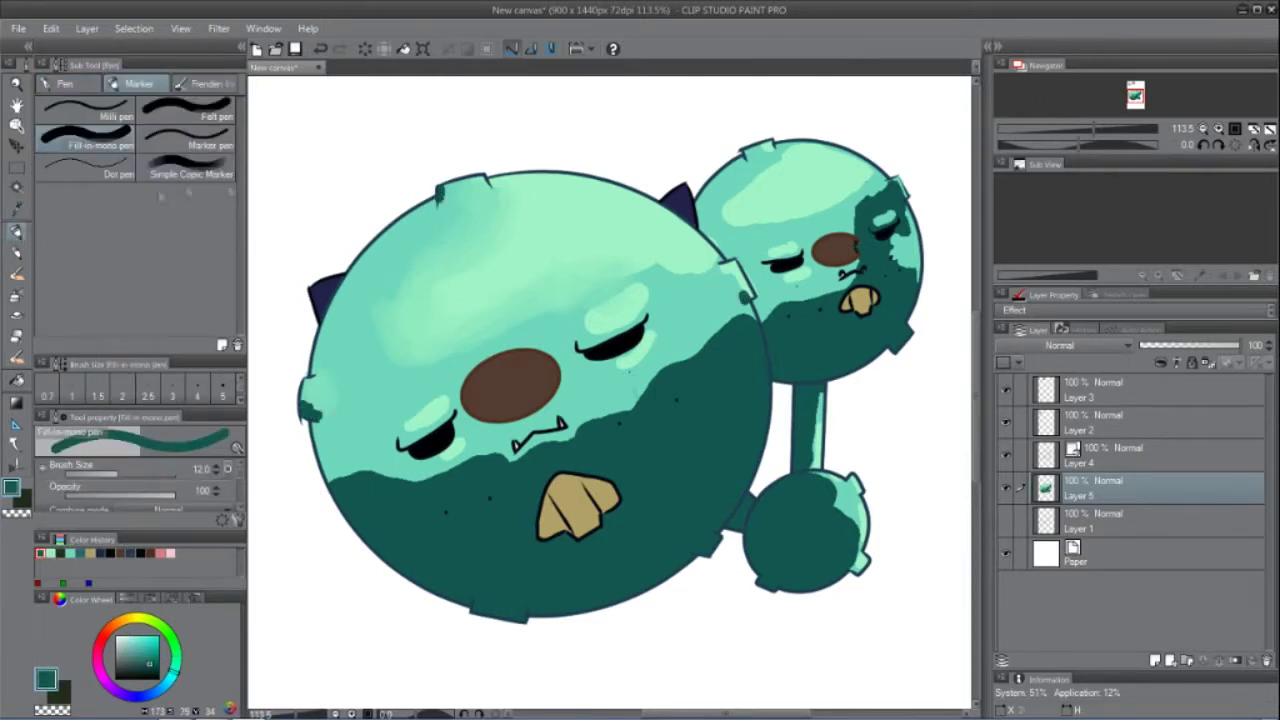
Step: Lock the color layer's transparent pixels and soften the large head's eye highlights and bumps with Beau's Power Blender
key(j)
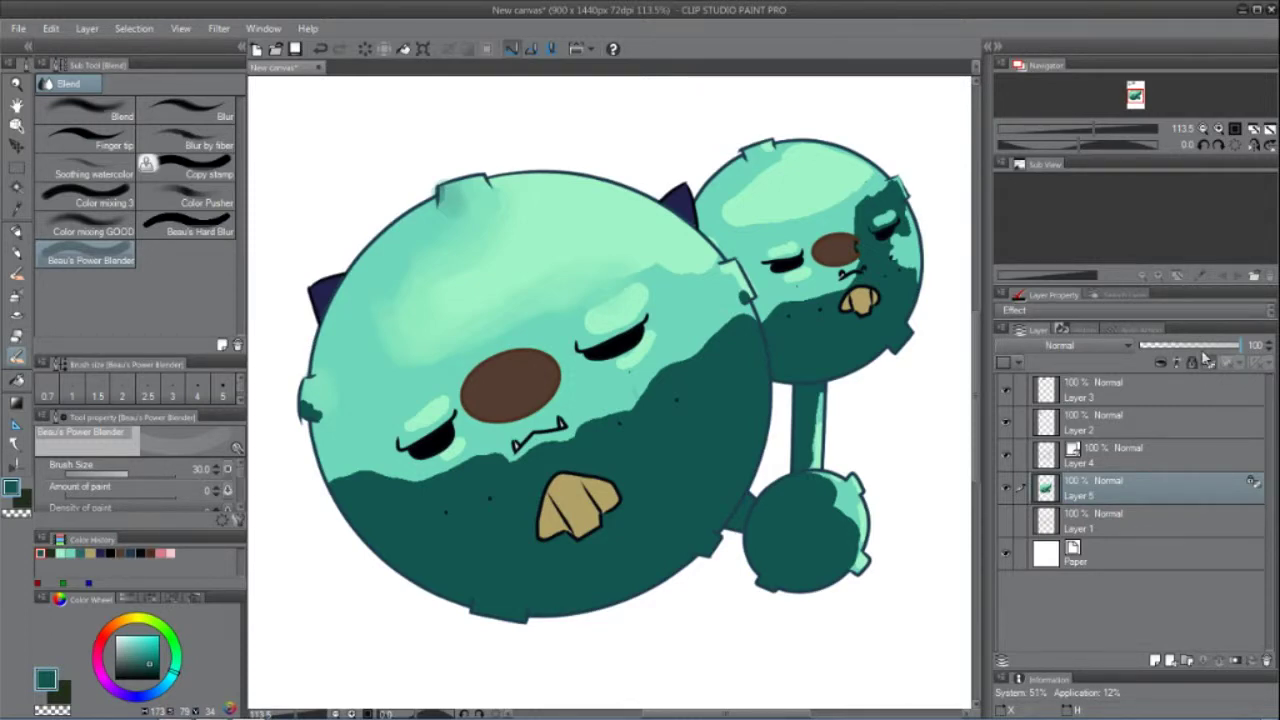
mouse_move(627, 299)
mouse_down()
mouse_move(595, 322)
mouse_move(622, 299)
mouse_move(722, 276)
mouse_move(738, 292)
mouse_move(734, 322)
mouse_move(682, 347)
mouse_move(565, 450)
mouse_move(505, 480)
mouse_move(470, 462)
mouse_move(440, 478)
mouse_move(458, 468)
mouse_up()
drag(634, 358, 640, 353)
drag(438, 401, 420, 417)
drag(312, 411, 315, 392)
Step: Blend the boundary between light and dark teal across the large head, redoing the strokes made with an enlarged blender
mouse_move(343, 492)
mouse_down()
mouse_move(340, 468)
mouse_move(368, 482)
mouse_move(500, 465)
mouse_move(430, 490)
mouse_move(365, 472)
mouse_move(350, 515)
mouse_move(460, 545)
mouse_move(500, 510)
mouse_move(534, 516)
mouse_up()
key(bracketright)
key(bracketright)
mouse_move(630, 468)
mouse_down()
mouse_move(663, 435)
mouse_move(637, 455)
mouse_move(628, 435)
mouse_move(723, 415)
mouse_move(693, 395)
mouse_up()
click(320, 48)
click(320, 48)
mouse_move(690, 340)
mouse_down()
mouse_move(640, 400)
mouse_move(515, 460)
mouse_up()
Step: Blend the shading on the small head, the stem and the small ball with Beau's Power Blender
key(bracketleft)
key(bracketleft)
mouse_move(760, 175)
mouse_down()
mouse_move(740, 208)
mouse_move(790, 205)
mouse_move(830, 165)
mouse_move(890, 240)
mouse_move(905, 300)
mouse_move(900, 235)
mouse_move(805, 298)
mouse_up()
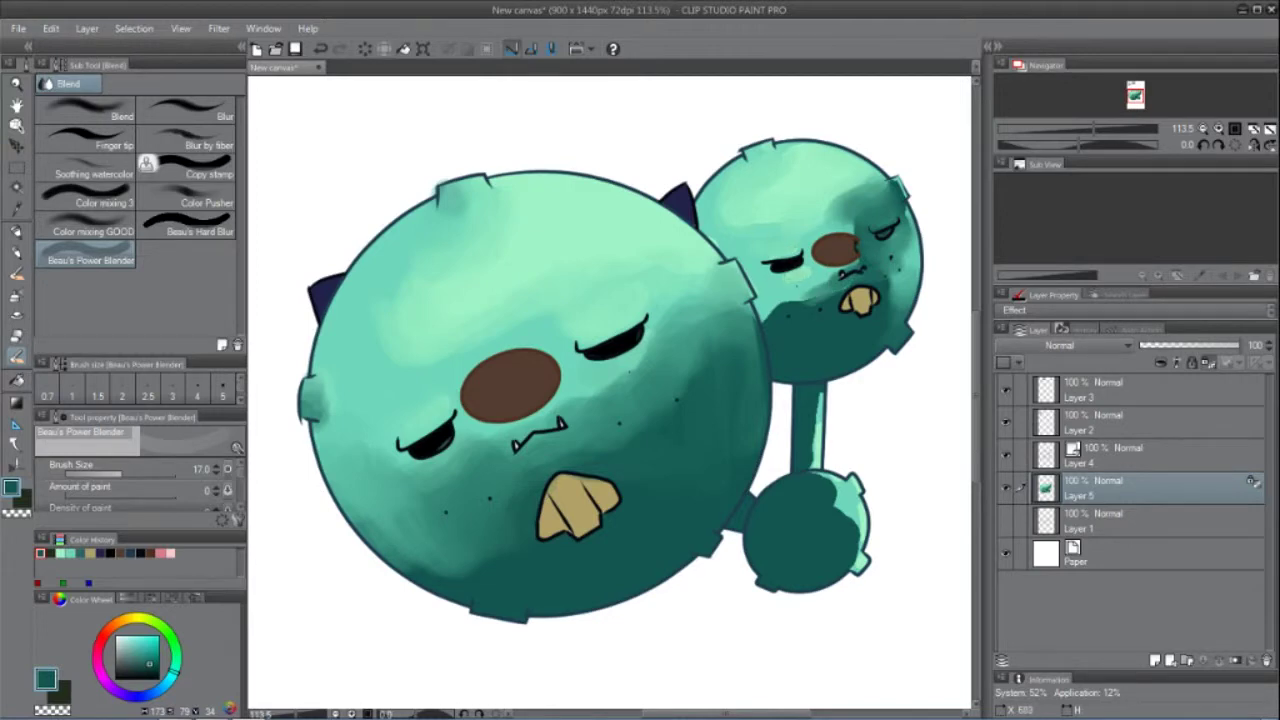
mouse_move(775, 335)
mouse_down()
mouse_move(805, 290)
mouse_move(910, 258)
mouse_up()
mouse_move(820, 388)
mouse_down()
mouse_move(812, 466)
mouse_move(840, 568)
mouse_move(798, 510)
mouse_move(774, 558)
mouse_move(850, 565)
mouse_up()
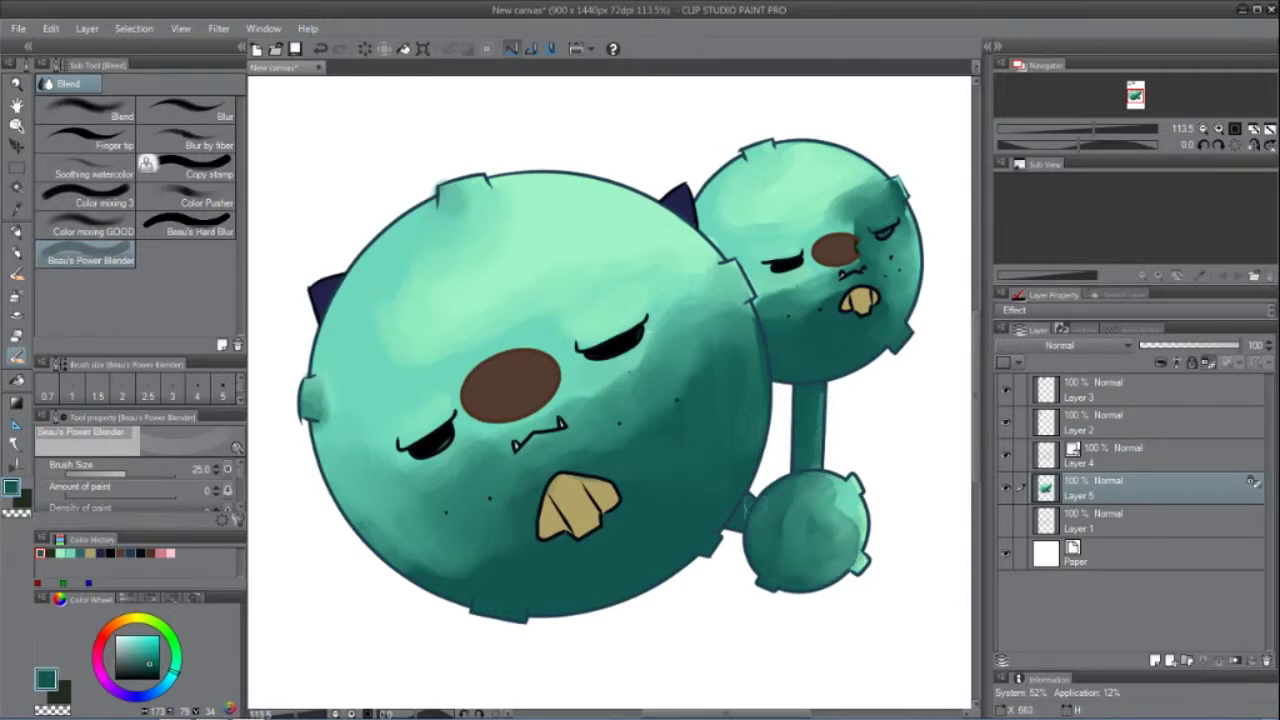
Step: Paint dark blue shadows along the lower rims of the large head and small ball with the Fill-in mono pen at size 15
drag(150, 662, 144, 670)
click(158, 694)
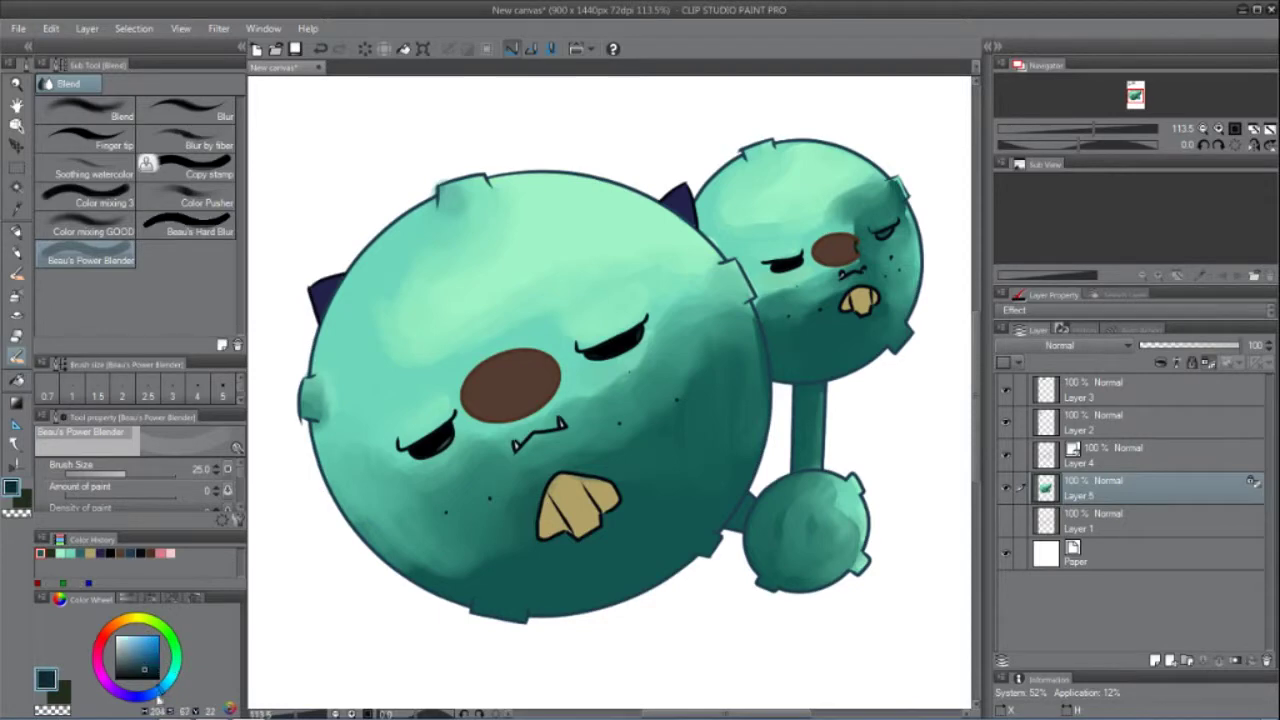
click(17, 232)
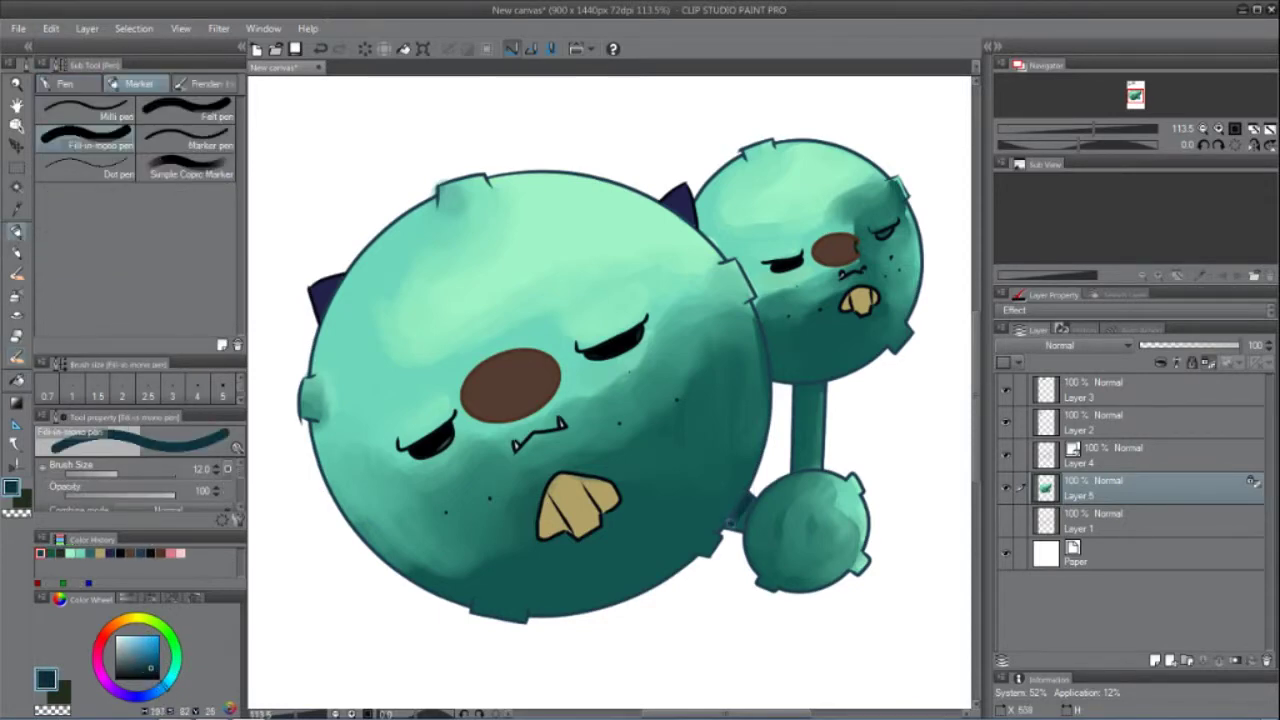
key(bracketright)
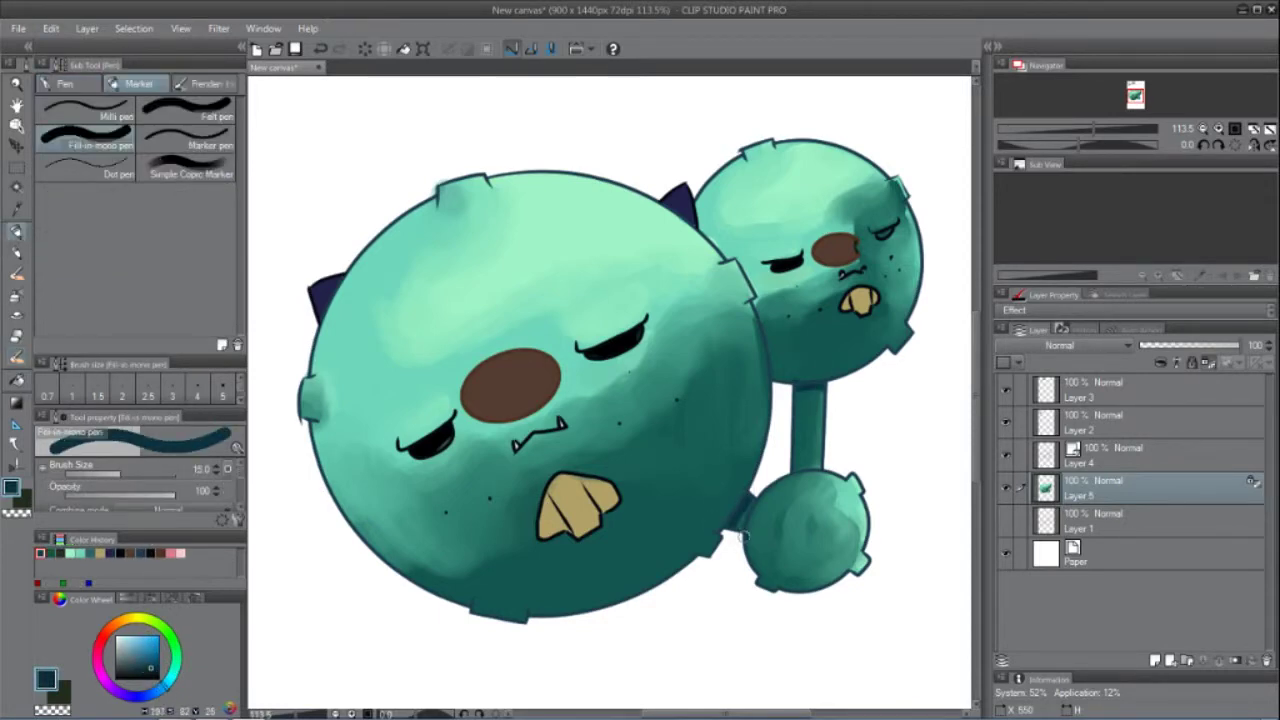
mouse_move(308, 425)
mouse_down()
mouse_move(380, 556)
mouse_move(423, 580)
mouse_up()
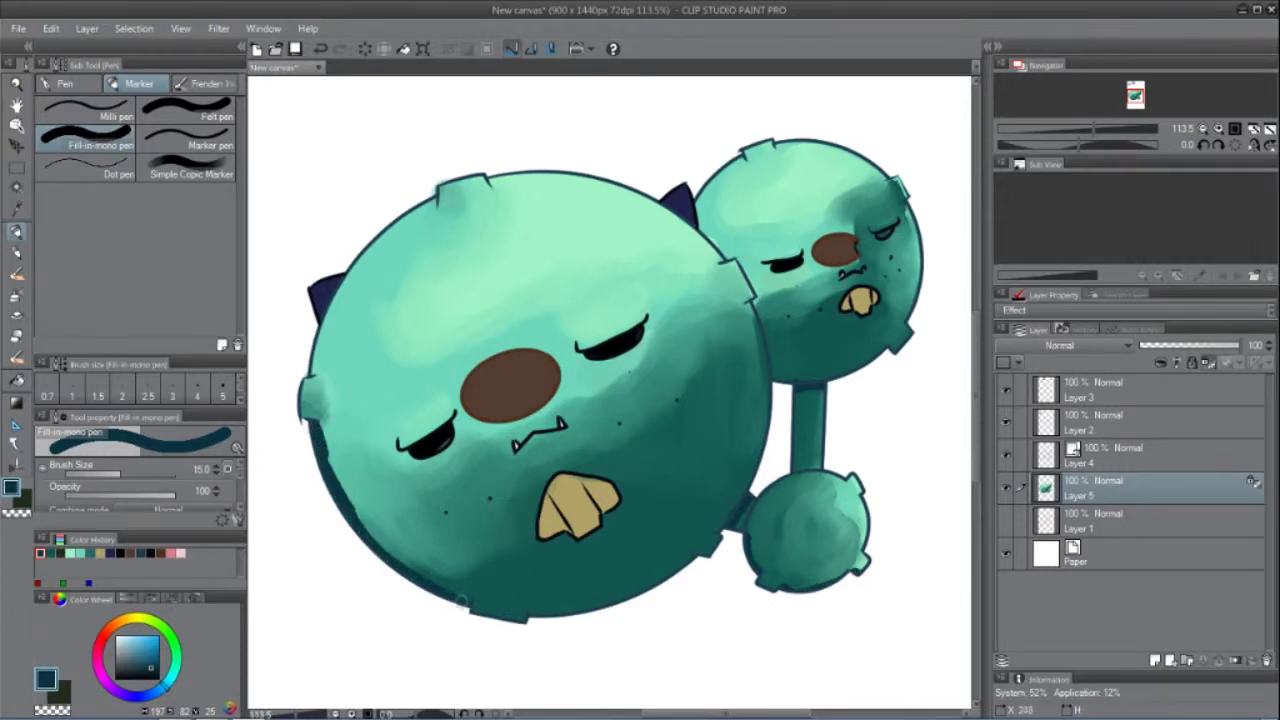
drag(527, 617, 652, 588)
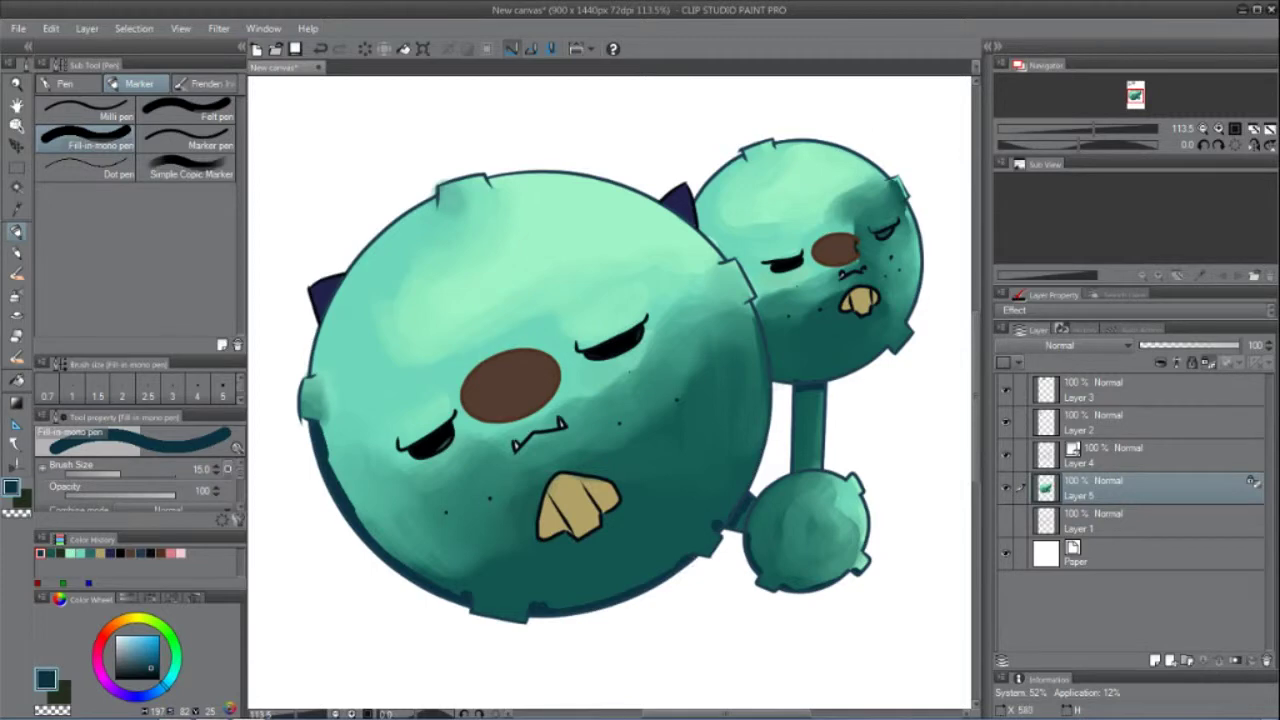
Step: Blend the dark blue shadows on the large head, stem and small ball with Beau's Power Blender at size 25
key(j)
mouse_move(346, 476)
mouse_down()
mouse_move(425, 574)
mouse_move(475, 596)
mouse_up()
drag(684, 561, 541, 604)
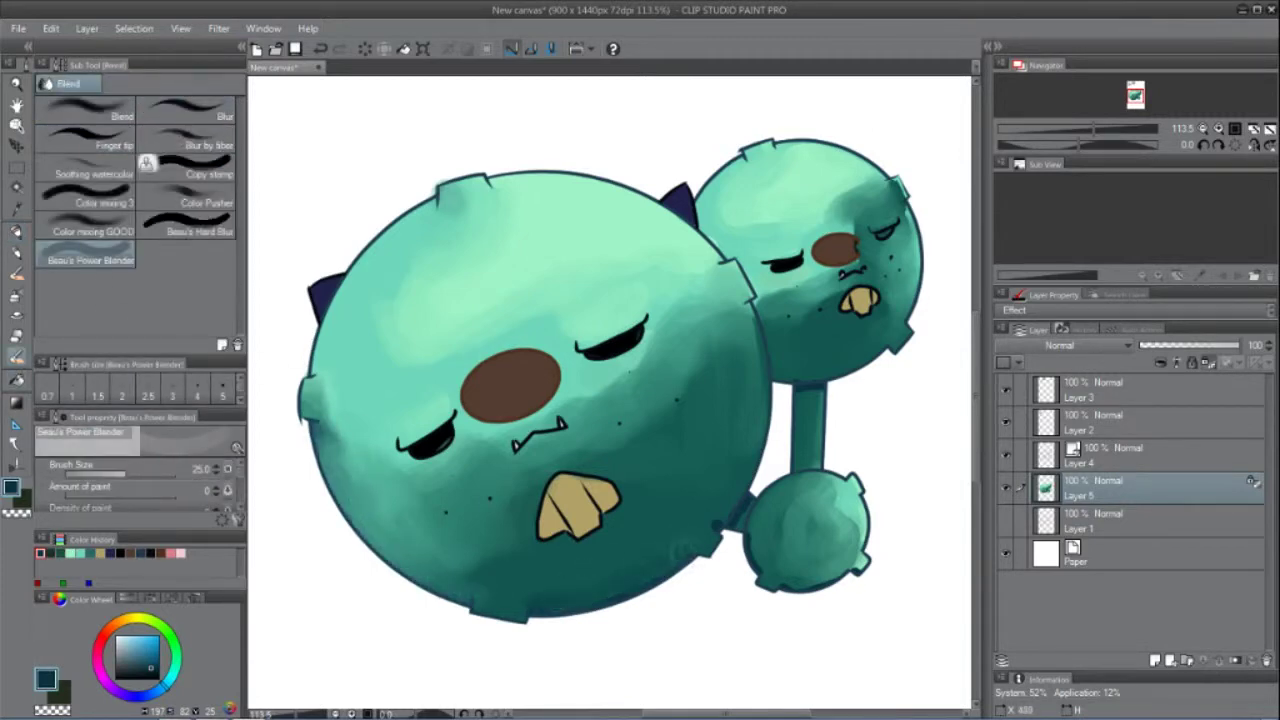
drag(802, 380, 820, 415)
drag(772, 584, 862, 558)
Step: Add more dark blue along the large head's lower rim, the stem and the small ball with the Painterly Loaded Wet brush at size 30
key(b)
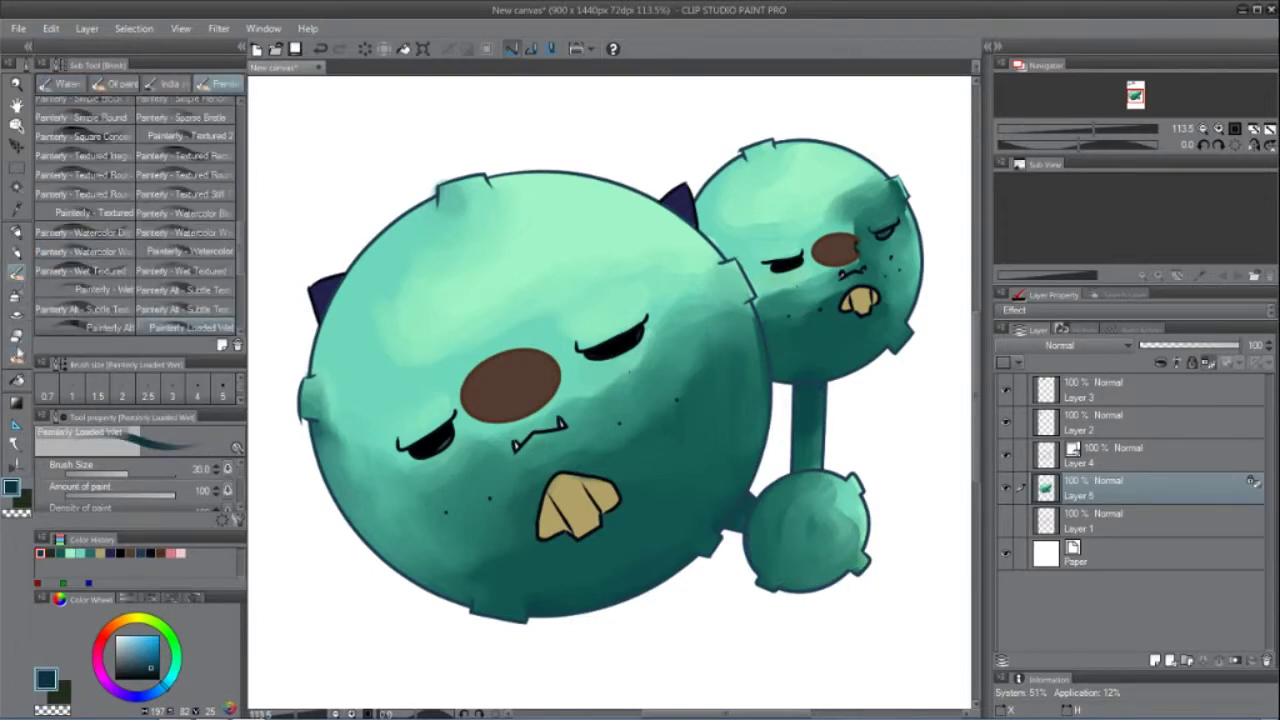
mouse_move(300, 424)
mouse_down()
mouse_move(336, 516)
mouse_move(445, 592)
mouse_move(550, 606)
mouse_move(636, 584)
mouse_move(756, 505)
mouse_move(760, 488)
mouse_up()
drag(796, 436, 797, 470)
mouse_move(752, 510)
mouse_down()
mouse_move(758, 556)
mouse_move(824, 587)
mouse_move(840, 576)
mouse_up()
Step: Smooth the dark blue rim shading with the Color mixing GOOD blender at size 70
key(j)
drag(320, 440, 338, 422)
click(186, 197)
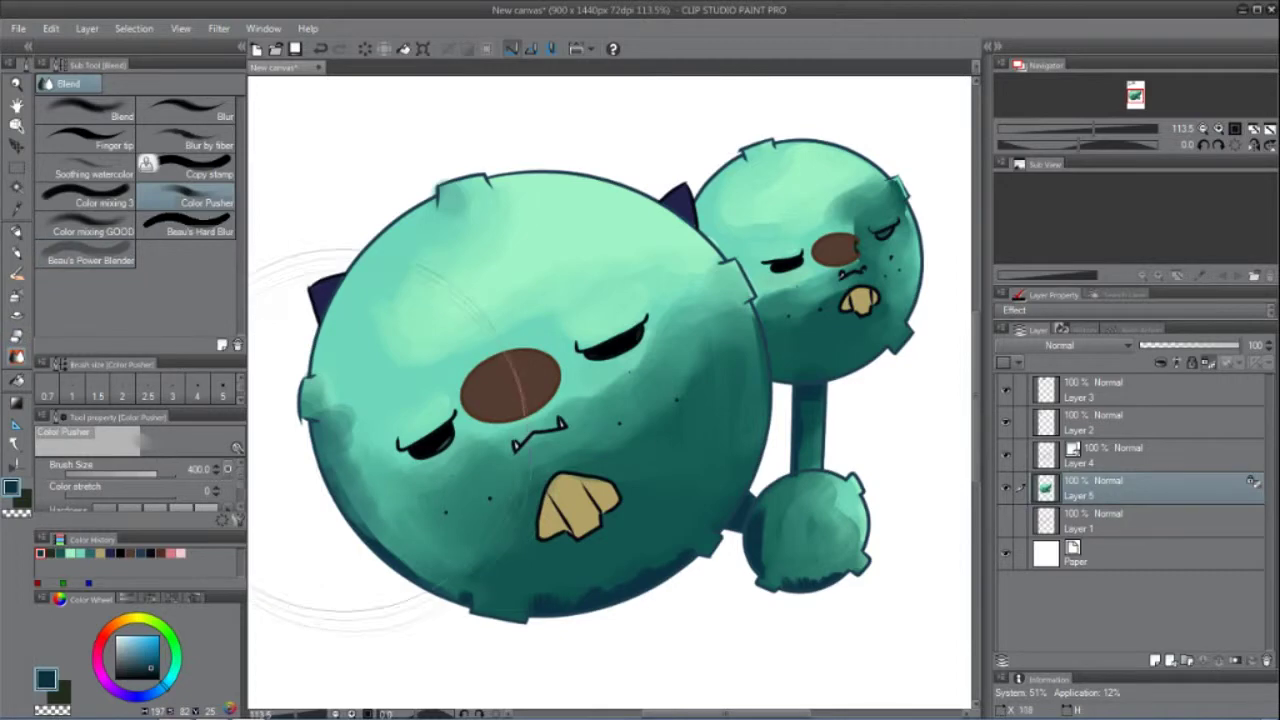
click(93, 228)
mouse_move(325, 388)
mouse_down()
mouse_move(340, 448)
mouse_move(425, 572)
mouse_move(620, 588)
mouse_move(733, 507)
mouse_move(757, 580)
mouse_up()
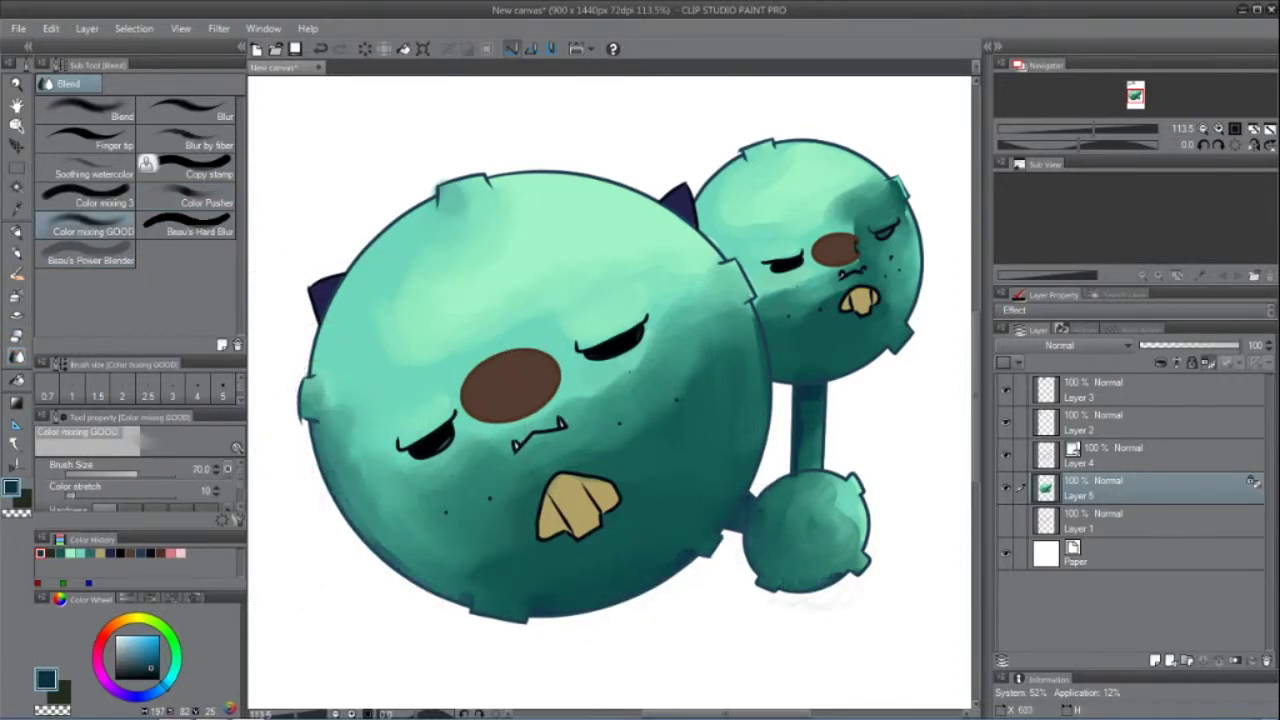
Step: Paint mint highlights above and below the large head's eyes with the Fill-in mono pen at size 15
click(70, 553)
click(16, 232)
drag(587, 333, 634, 318)
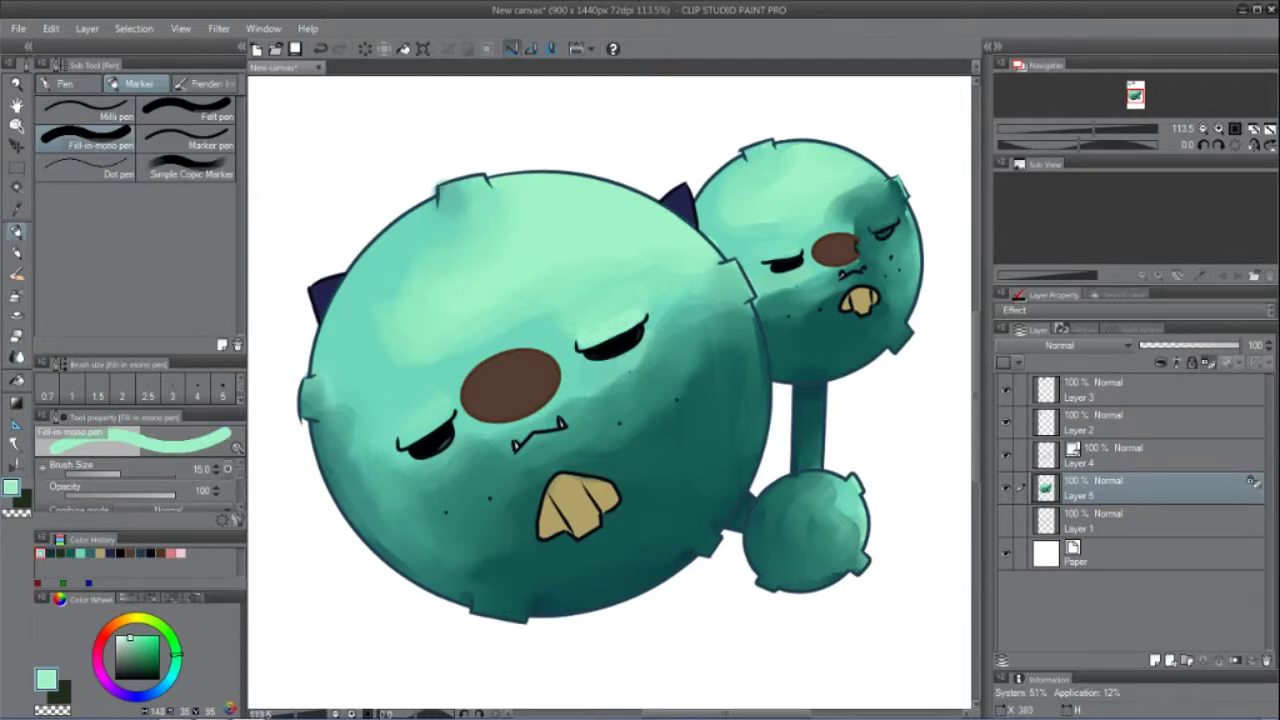
drag(446, 410, 407, 440)
drag(598, 366, 633, 355)
Step: Paint dark blue shadows at the inner corners of the large head's eyes and blend them with Color mixing GOOD
click(50, 553)
drag(458, 420, 441, 449)
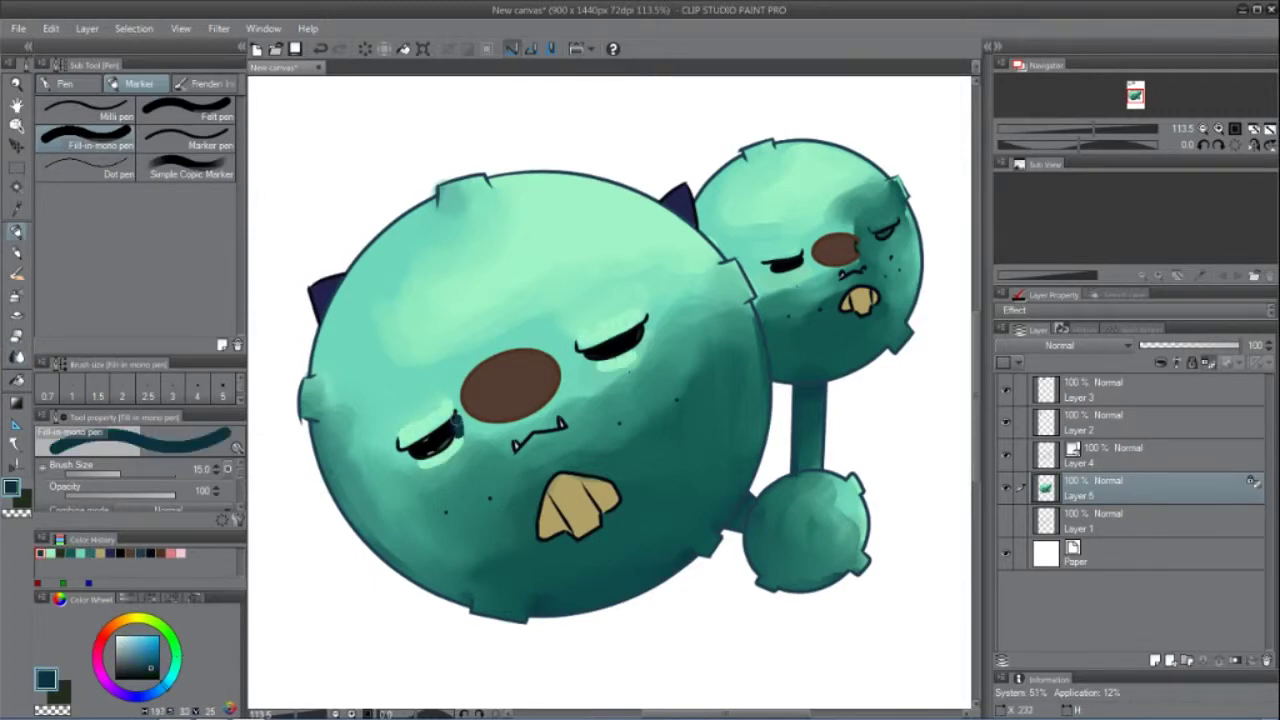
key(j)
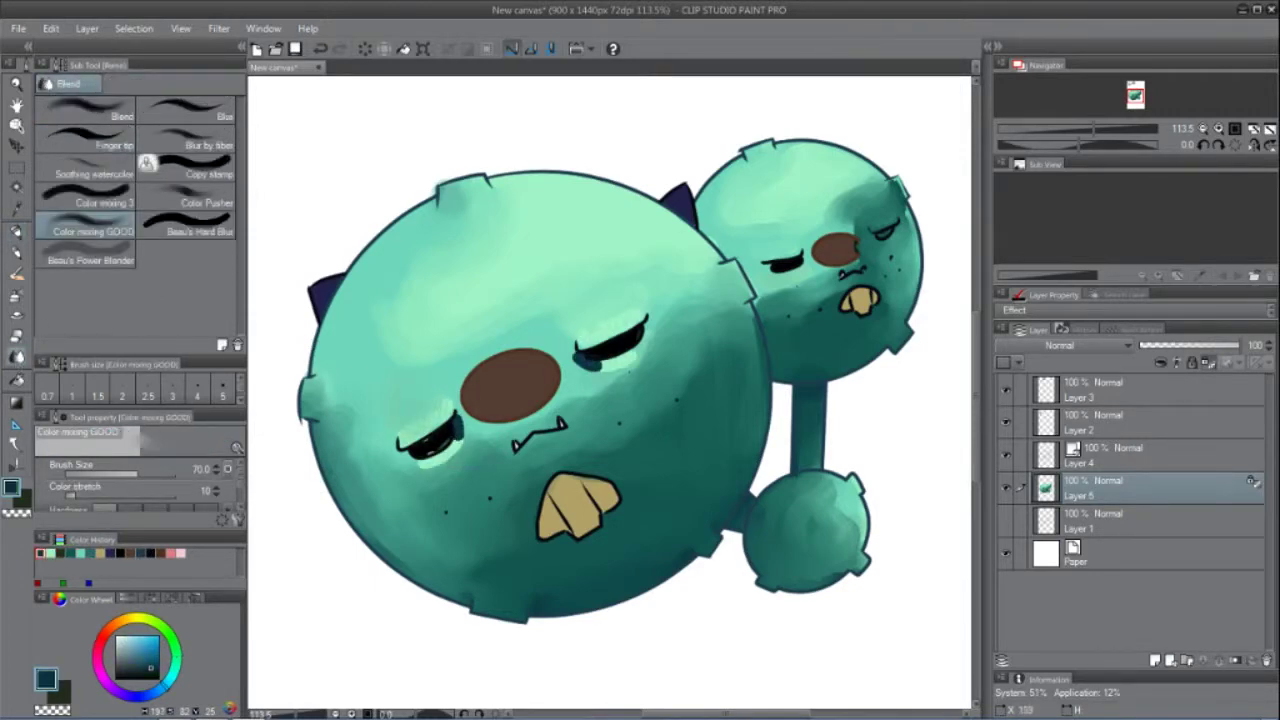
drag(456, 420, 420, 465)
mouse_move(612, 376)
mouse_down()
mouse_move(592, 362)
mouse_move(596, 328)
mouse_up()
drag(598, 478, 588, 484)
key(ctrl+z)
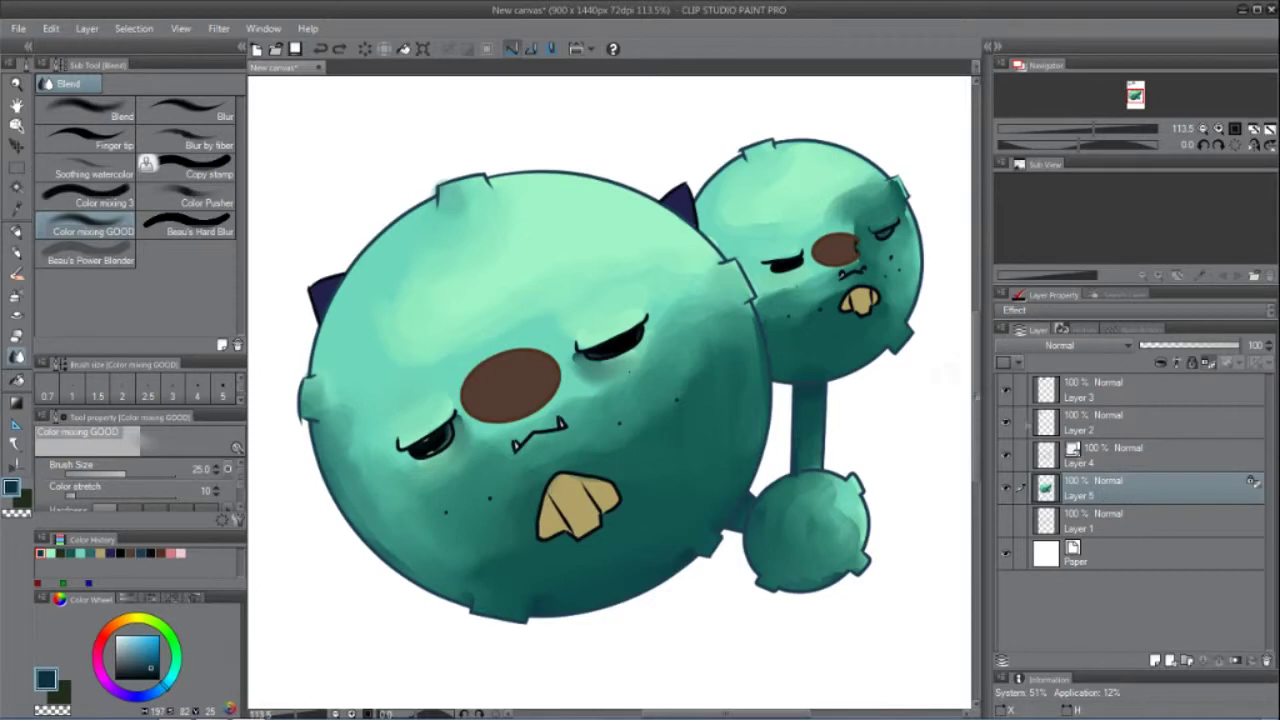
Step: Paint the large head's eyes solid black and fill the open part of the small head's right eye with black
key(p)
drag(610, 350, 630, 338)
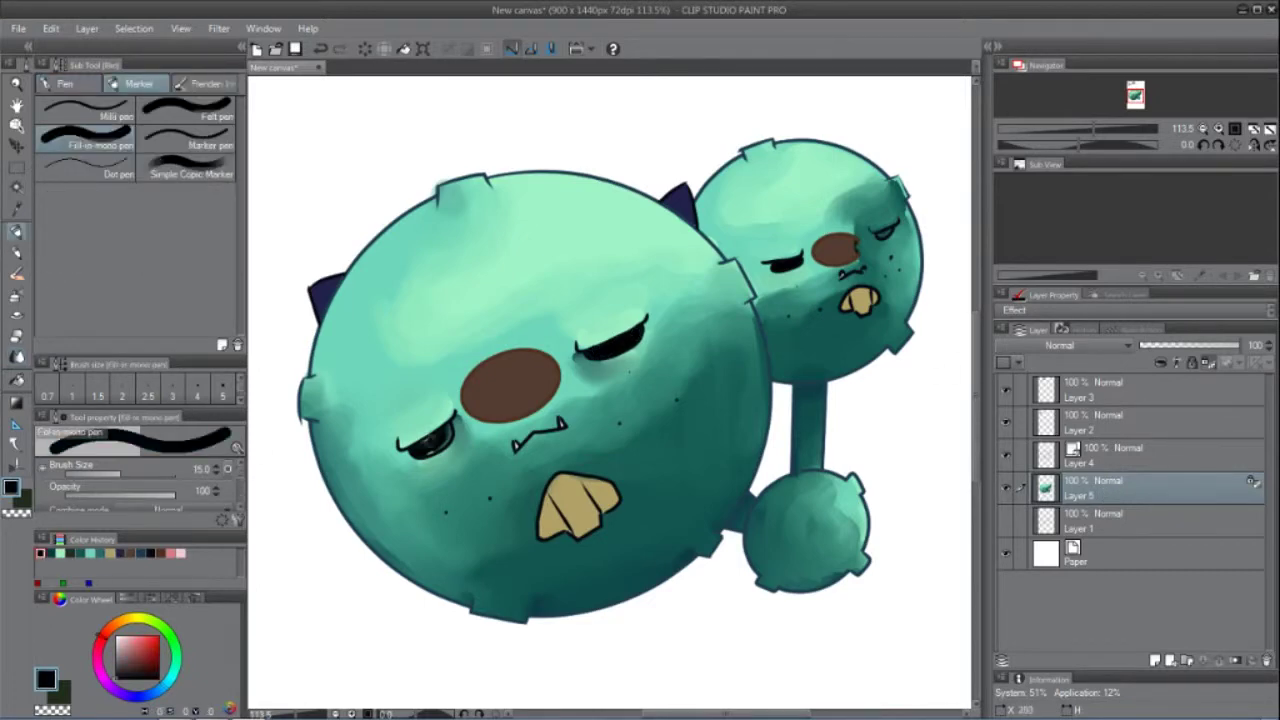
key(ctrl+space)
drag(905, 229, 1010, 229)
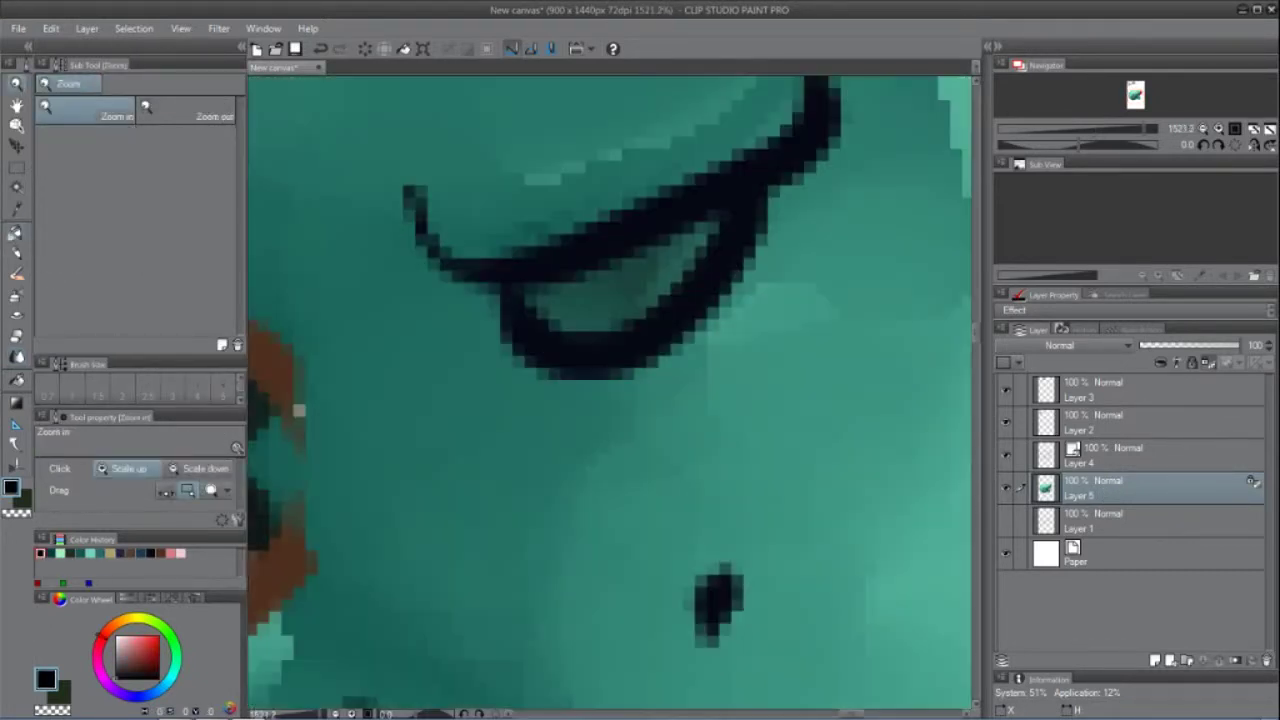
mouse_move(702, 234)
mouse_down()
mouse_move(535, 288)
mouse_move(592, 322)
mouse_up()
key(bracketright)
key(bracketright)
key(bracketright)
mouse_move(640, 280)
mouse_down()
mouse_move(587, 302)
mouse_move(660, 291)
mouse_up()
Step: Dot white pupils into the eyes of both heads with the Fill-in mono pen at sizes 25 and 15
double_click(17, 85)
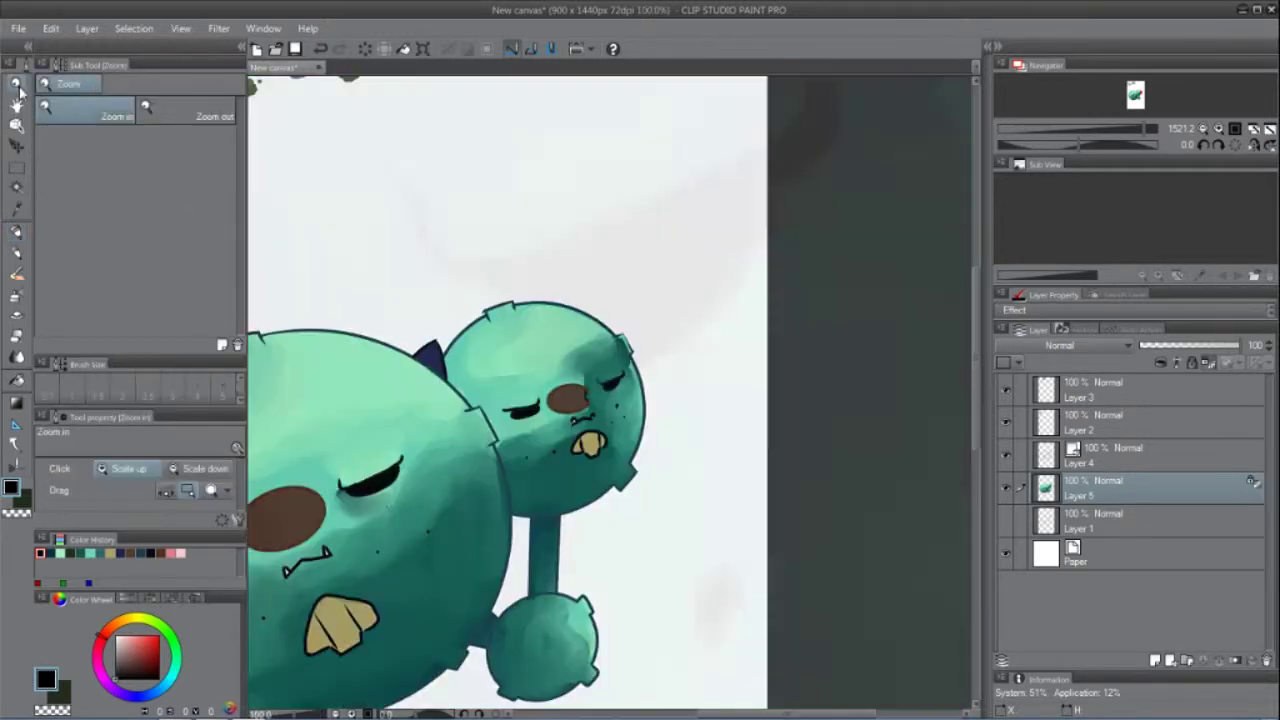
click(17, 357)
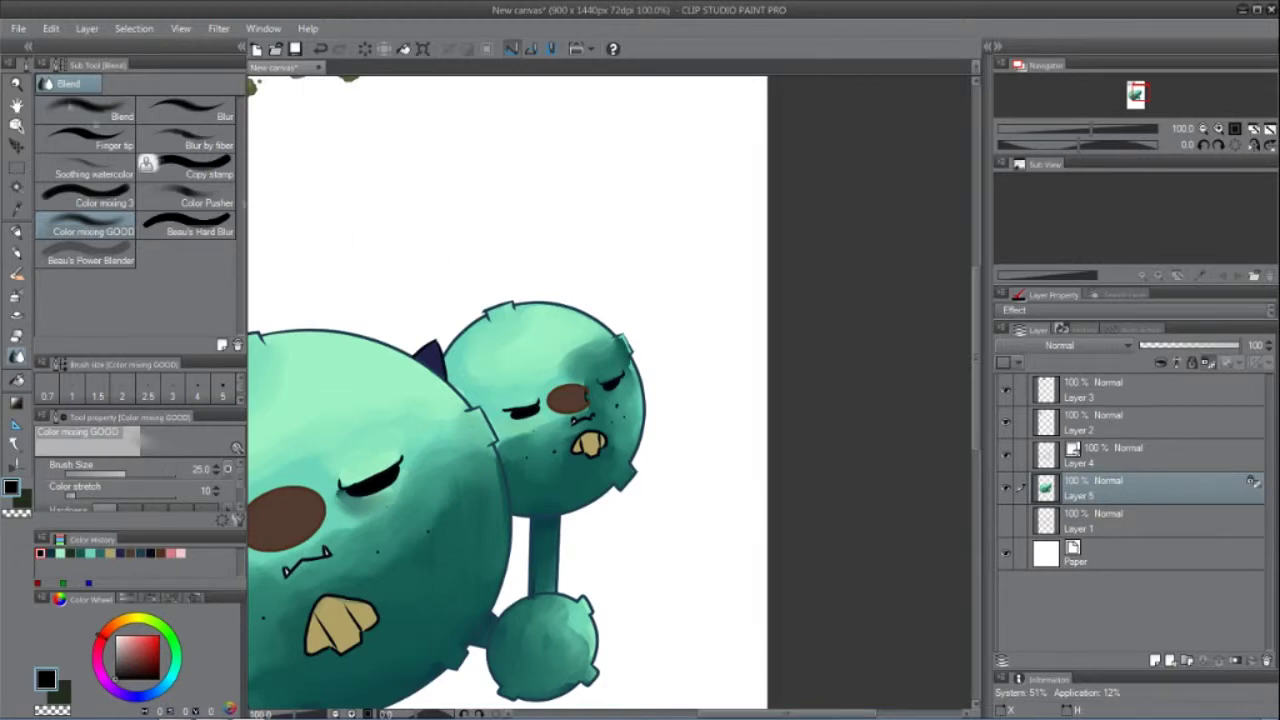
double_click(16, 104)
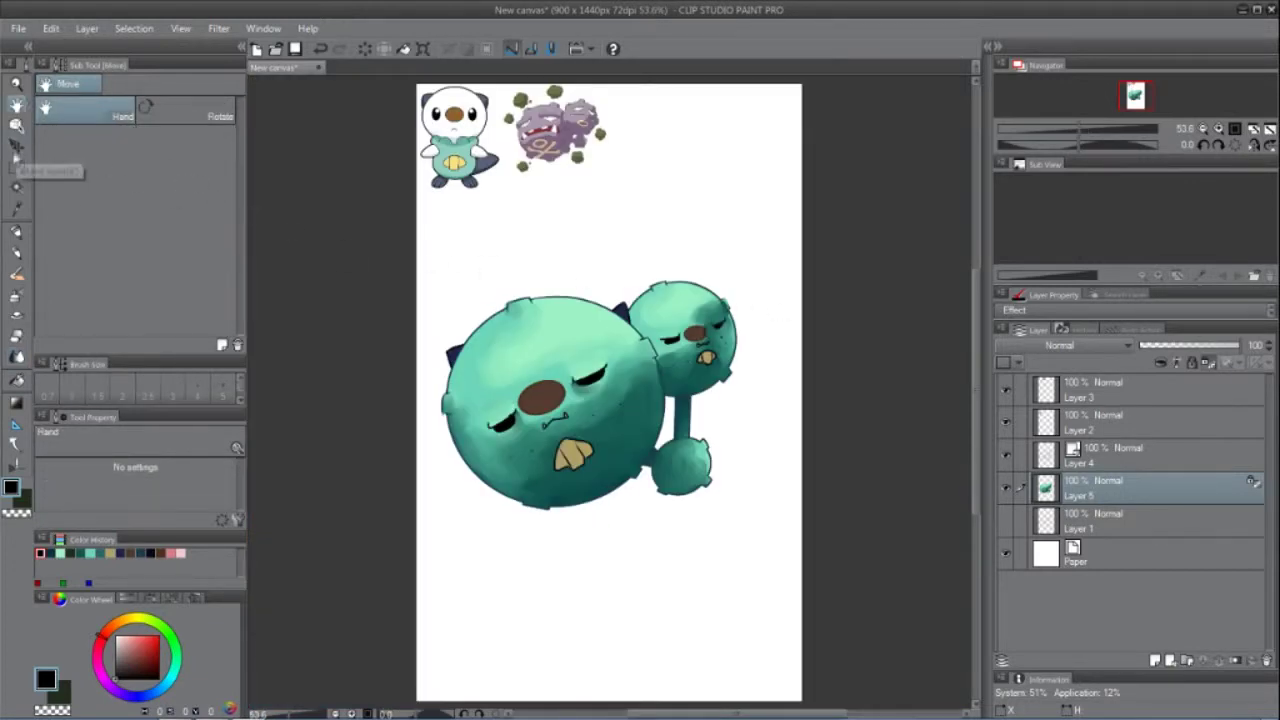
click(17, 85)
drag(450, 323, 625, 476)
click(117, 637)
click(16, 231)
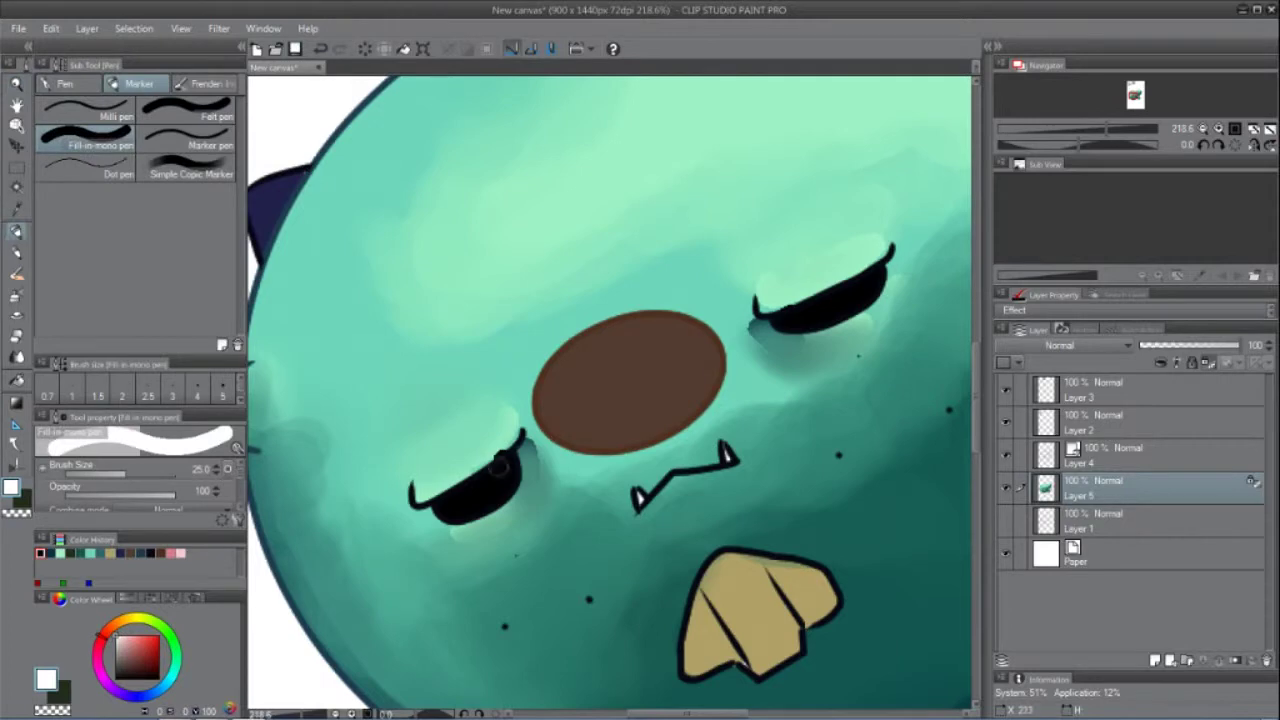
click(503, 477)
drag(875, 284, 359, 515)
key(bracketleft)
key(bracketleft)
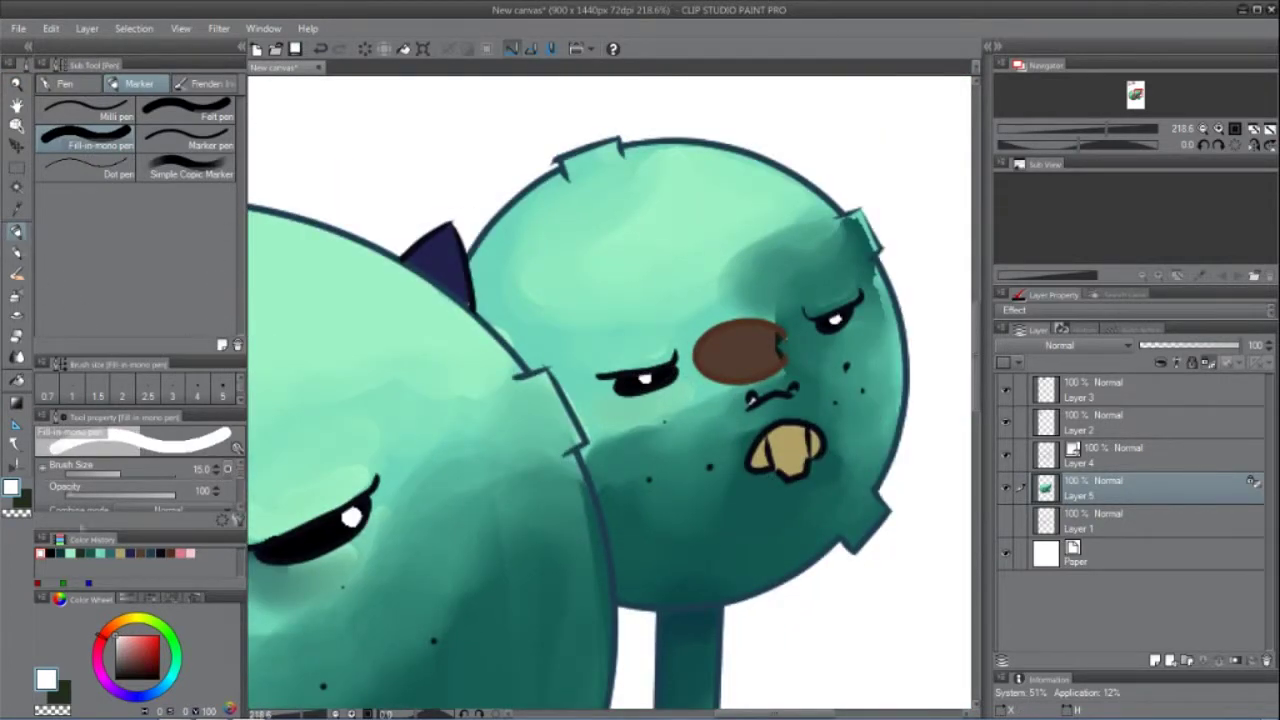
Step: Choose a dark brown and auto-select both noses, using the line art on Layer 4 and referring to other layers
click(141, 553)
click(138, 669)
click(16, 187)
click(1083, 462)
click(742, 357)
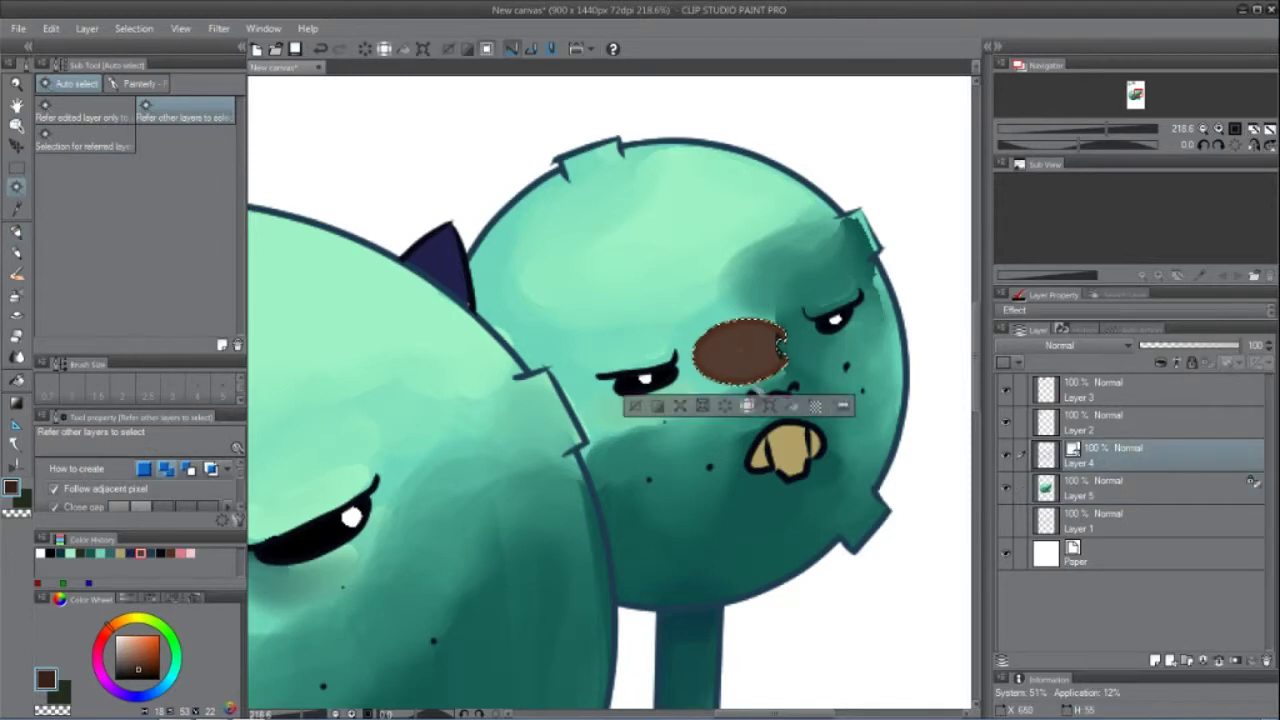
drag(560, 480, 772, 354)
shift+click(394, 471)
Step: Shade the lower parts of both noses in dark brown on Layer 5 with the Painterly Loaded Wet brush at size 30
click(1083, 488)
click(16, 273)
drag(370, 490, 436, 448)
mouse_move(318, 445)
mouse_down()
mouse_move(356, 486)
mouse_move(446, 482)
mouse_move(466, 460)
mouse_up()
drag(769, 377, 374, 529)
drag(594, 322, 636, 350)
drag(540, 410, 750, 398)
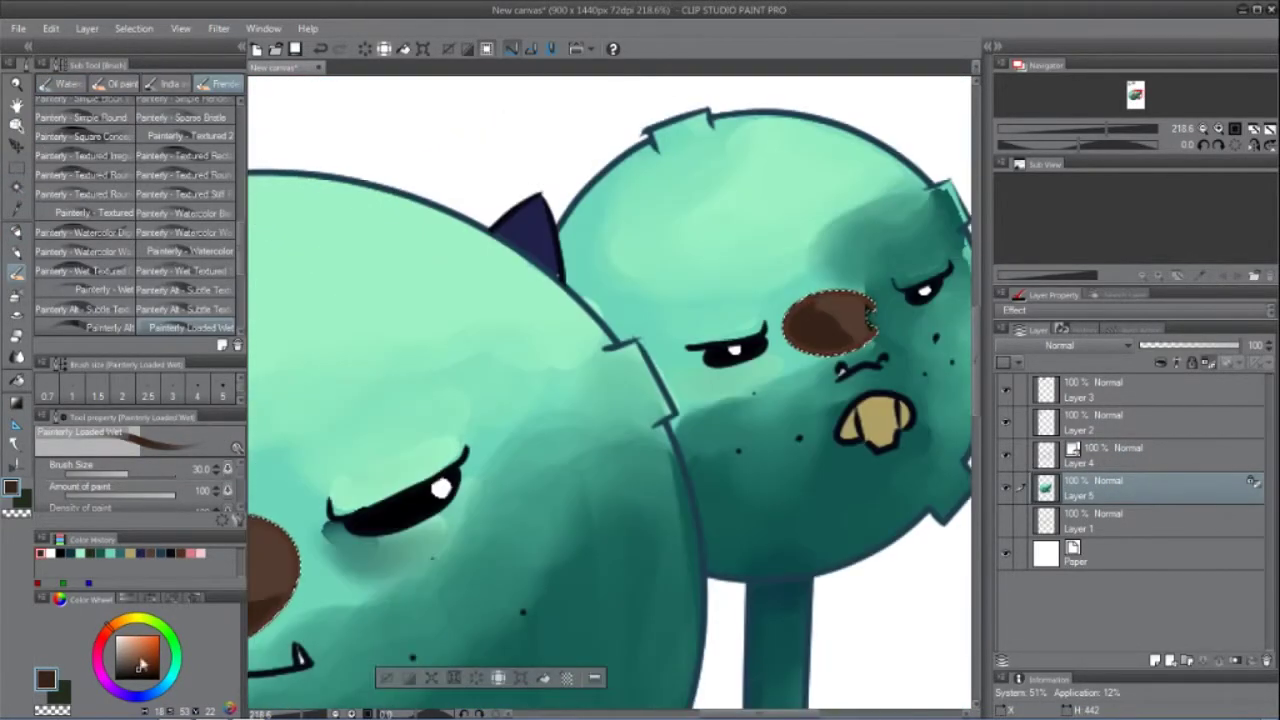
Step: Paint light tan-brown highlights on the upper parts of both noses
click(133, 652)
click(116, 621)
drag(603, 395, 691, 337)
mouse_move(275, 492)
mouse_down()
mouse_move(312, 468)
mouse_move(348, 505)
mouse_up()
drag(691, 337, 617, 378)
drag(845, 288, 874, 294)
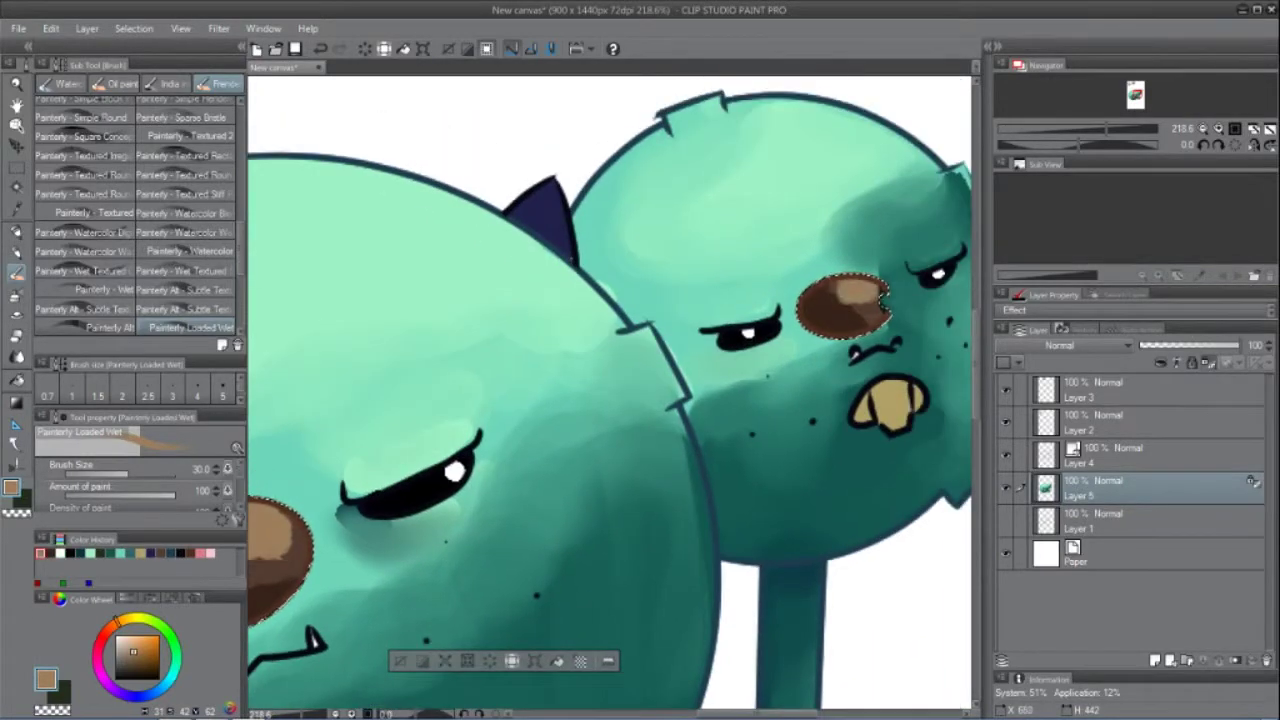
Step: Blend the highlights and shadows on both noses with Color mixing GOOD at size 25
key(j)
drag(357, 457, 524, 339)
mouse_move(318, 470)
mouse_down()
mouse_move(364, 402)
mouse_move(400, 395)
mouse_up()
drag(352, 455, 404, 430)
drag(320, 472, 372, 424)
mouse_move(378, 474)
mouse_down()
mouse_move(440, 460)
mouse_move(430, 405)
mouse_up()
mouse_move(342, 425)
mouse_down()
mouse_move(452, 445)
mouse_move(456, 398)
mouse_up()
drag(743, 314, 490, 476)
mouse_move(738, 350)
mouse_down()
mouse_move(768, 338)
mouse_move(756, 368)
mouse_up()
Step: Pick a brown, deselect the noses and auto-select the tan shells on both heads from Layer 4
click(160, 553)
drag(405, 640, 554, 360)
key(ctrl+s)
click(554, 364)
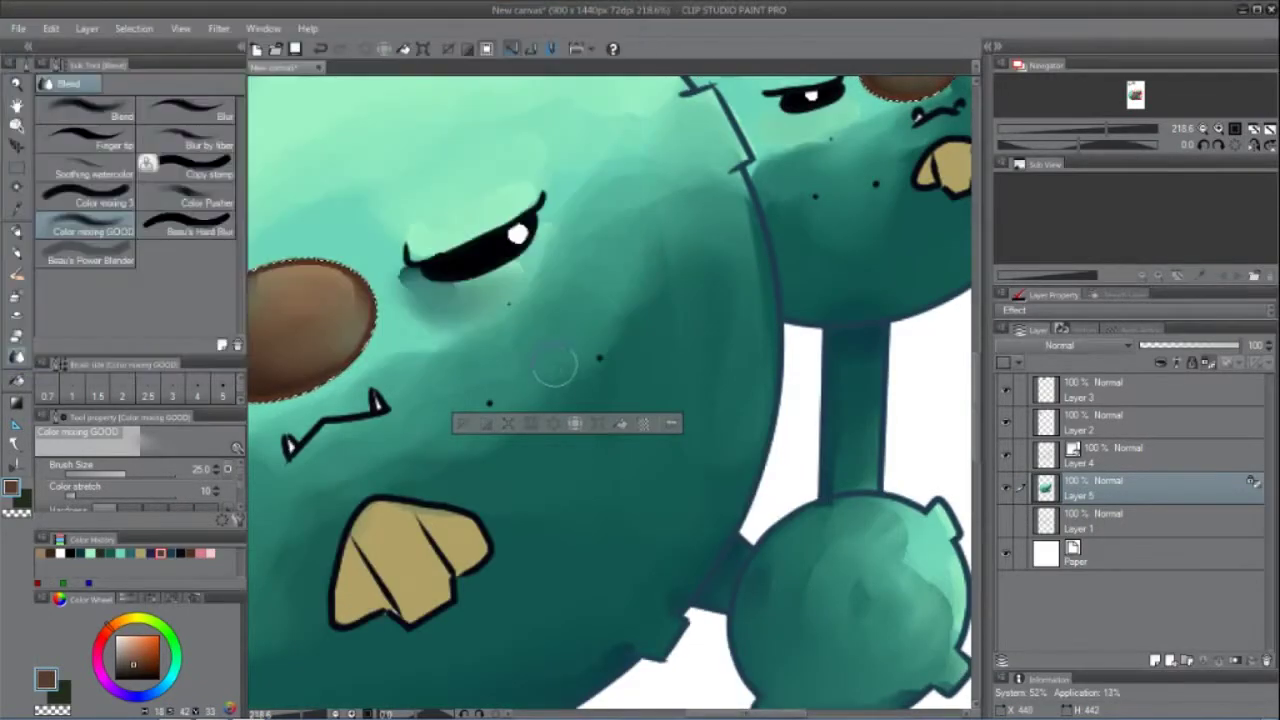
key(ctrl+d)
key(w)
click(1112, 456)
click(402, 560)
click(928, 172)
drag(920, 206, 803, 258)
click(838, 216)
Step: Paint brown shading on the shells of both heads on Layer 5
click(1112, 488)
drag(480, 520, 665, 341)
click(17, 273)
mouse_move(415, 494)
mouse_down()
mouse_move(496, 496)
mouse_move(548, 438)
mouse_up()
drag(890, 193, 628, 308)
mouse_move(728, 168)
mouse_down()
mouse_move(766, 183)
mouse_move(780, 170)
mouse_up()
Step: Sample a color from the artwork and paint lighter tan areas on both shells
alt+click(752, 140)
drag(310, 508, 434, 435)
mouse_move(304, 452)
mouse_down()
mouse_move(346, 434)
mouse_move(392, 445)
mouse_move(274, 486)
mouse_up()
drag(558, 330, 388, 558)
drag(702, 298, 728, 304)
Step: Blend the tan and brown tones on both shells with a reduced Color mixing GOOD blender
key(j)
key([)
key([)
key([)
key([)
key([)
key([)
drag(285, 665, 618, 444)
mouse_move(440, 514)
mouse_down()
mouse_move(510, 490)
mouse_move(544, 452)
mouse_move(558, 467)
mouse_move(660, 467)
mouse_move(550, 482)
mouse_move(620, 458)
mouse_up()
Step: Paint a dark blue cast shadow beneath the large head's shell at brush size 12 and blend it
key(])
key(])
key(])
key(ctrl+0)
click(100, 553)
key([)
key([)
key(bracketright)
drag(737, 436, 734, 414)
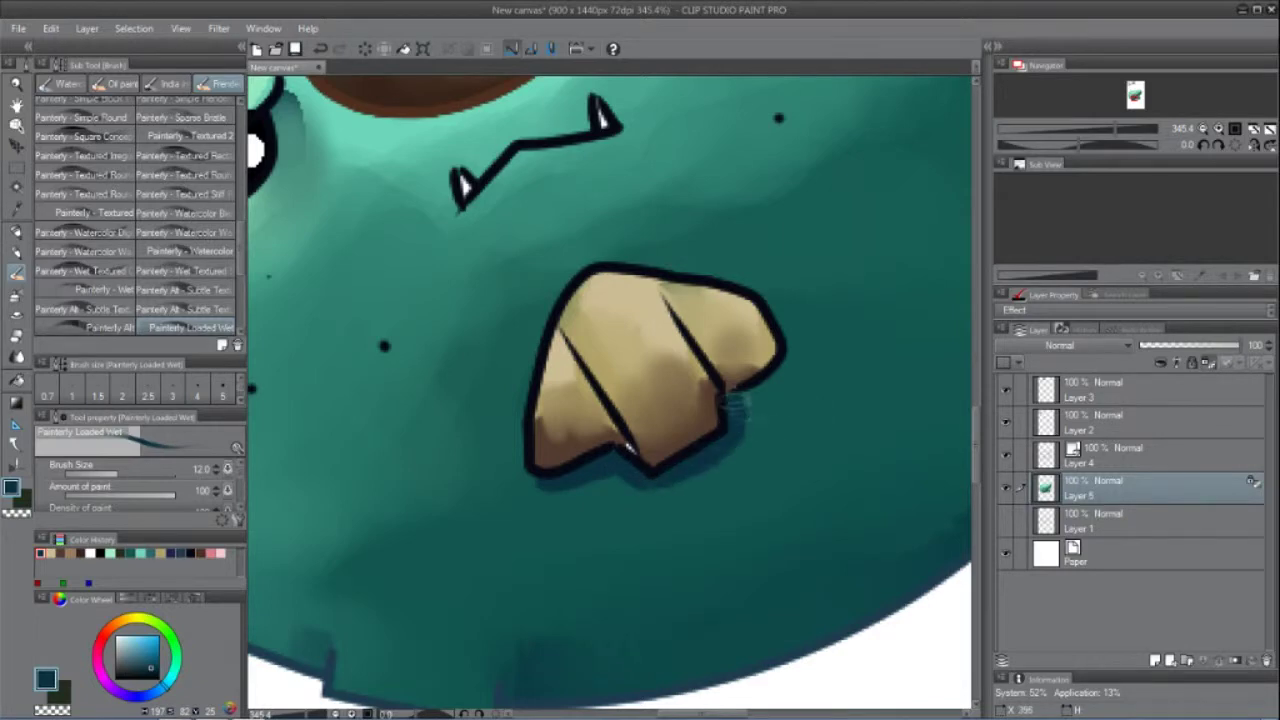
key(j)
mouse_move(606, 474)
mouse_down()
mouse_move(560, 488)
mouse_move(627, 482)
mouse_move(737, 400)
mouse_move(712, 455)
mouse_up()
Step: Paint a dark blue cast shadow beneath the small head's shell and blend it at size 15
scroll(712, 455, down, 3)
key(b)
mouse_move(545, 376)
mouse_down()
mouse_move(612, 390)
mouse_move(545, 427)
mouse_move(597, 404)
mouse_up()
key(j)
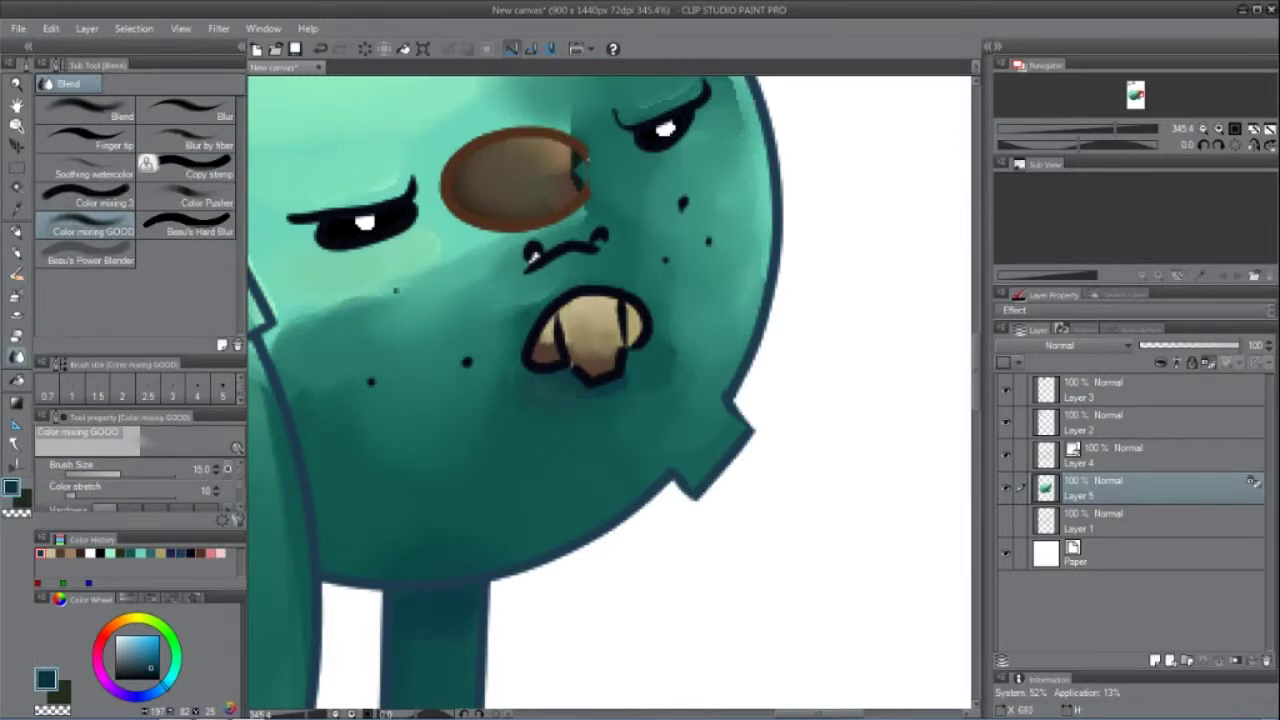
double_click(17, 108)
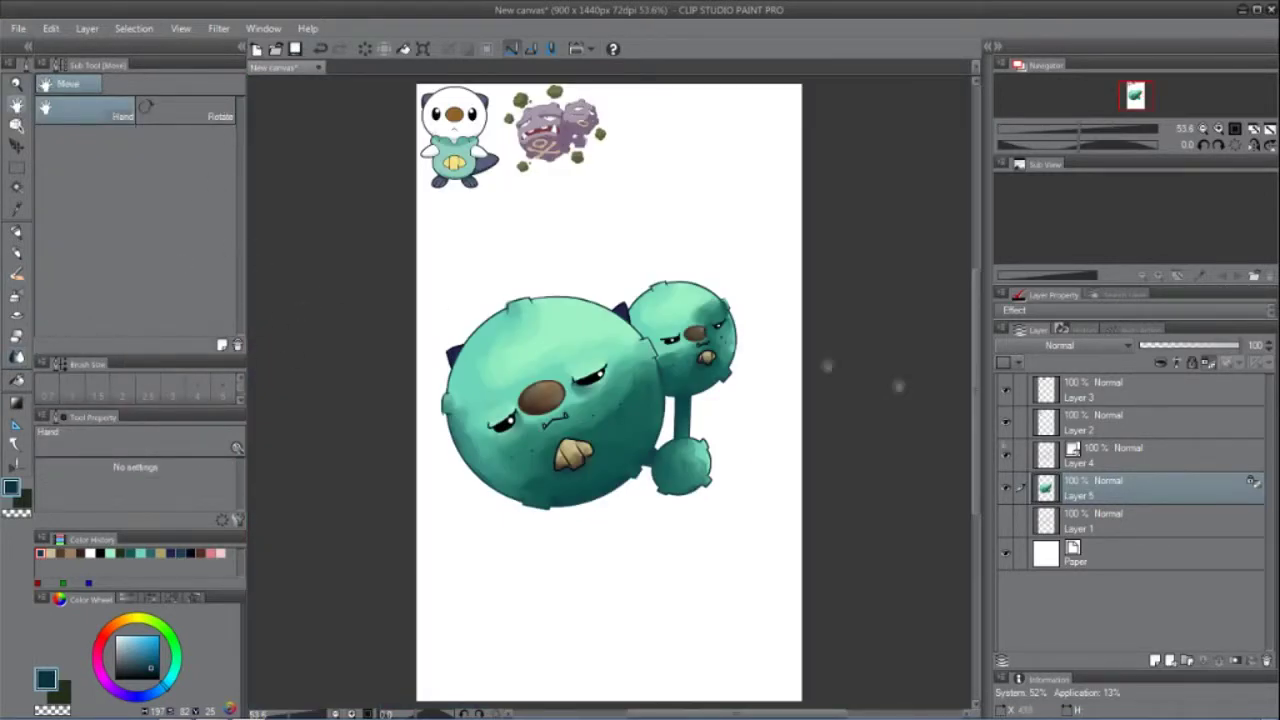
Step: Add a new layer directly above Layer 1, beneath the character's colors, and choose a bright blue
click(1131, 522)
click(1155, 660)
drag(160, 658, 150, 644)
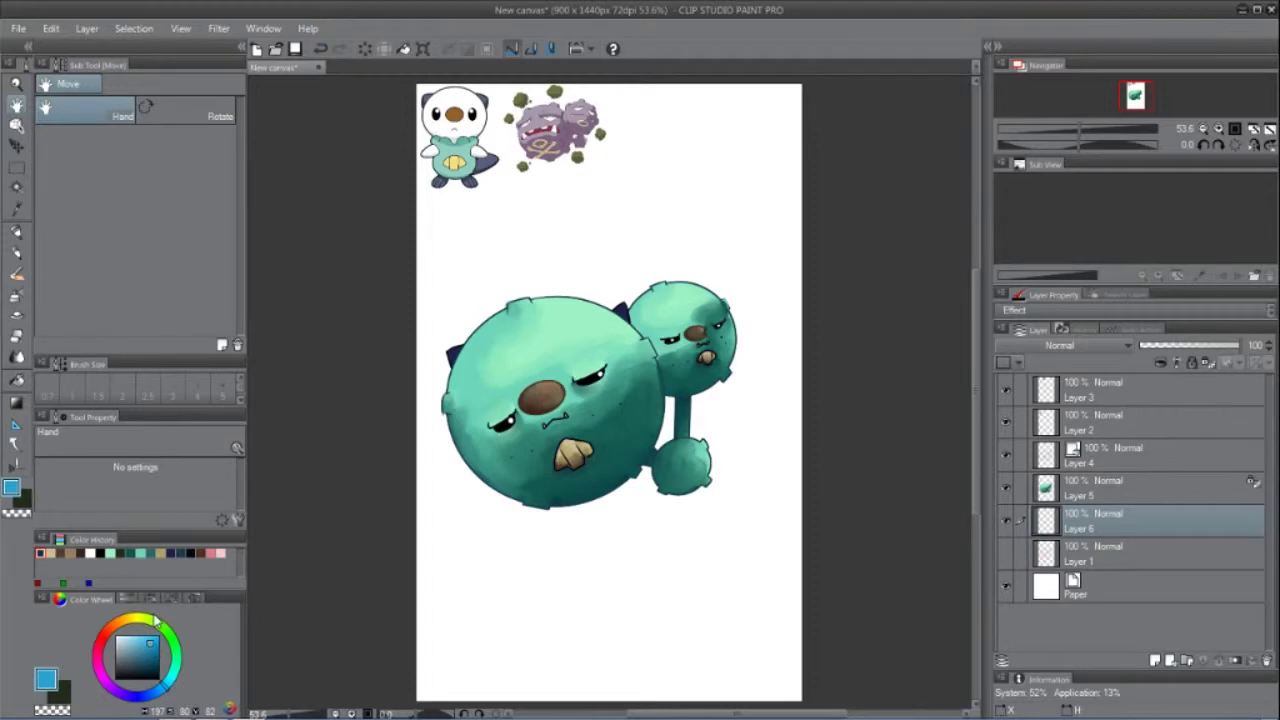
Step: Paint blue water jets out of the large head's upper and side spouts with the Painterly - Sparse Bristle brush at size 20
click(17, 86)
drag(596, 273, 464, 354)
scroll(652, 264, down, 3)
drag(651, 268, 678, 325)
click(1217, 146)
click(17, 273)
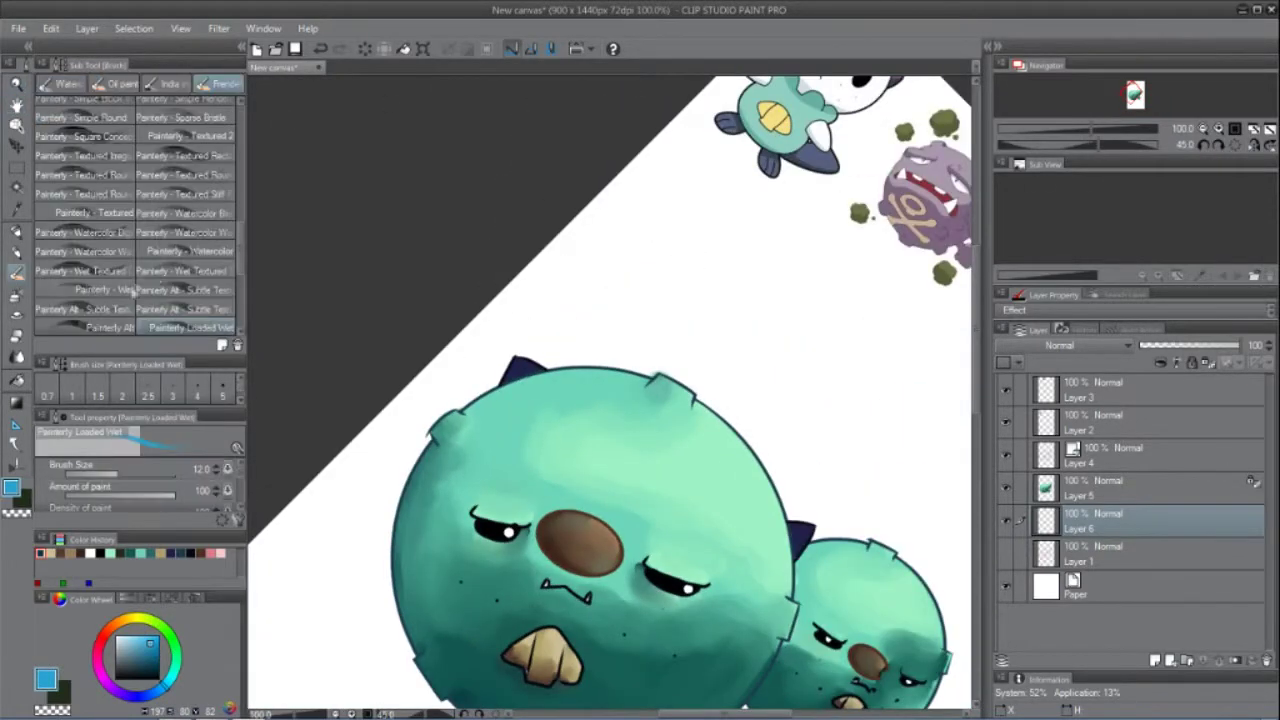
click(180, 117)
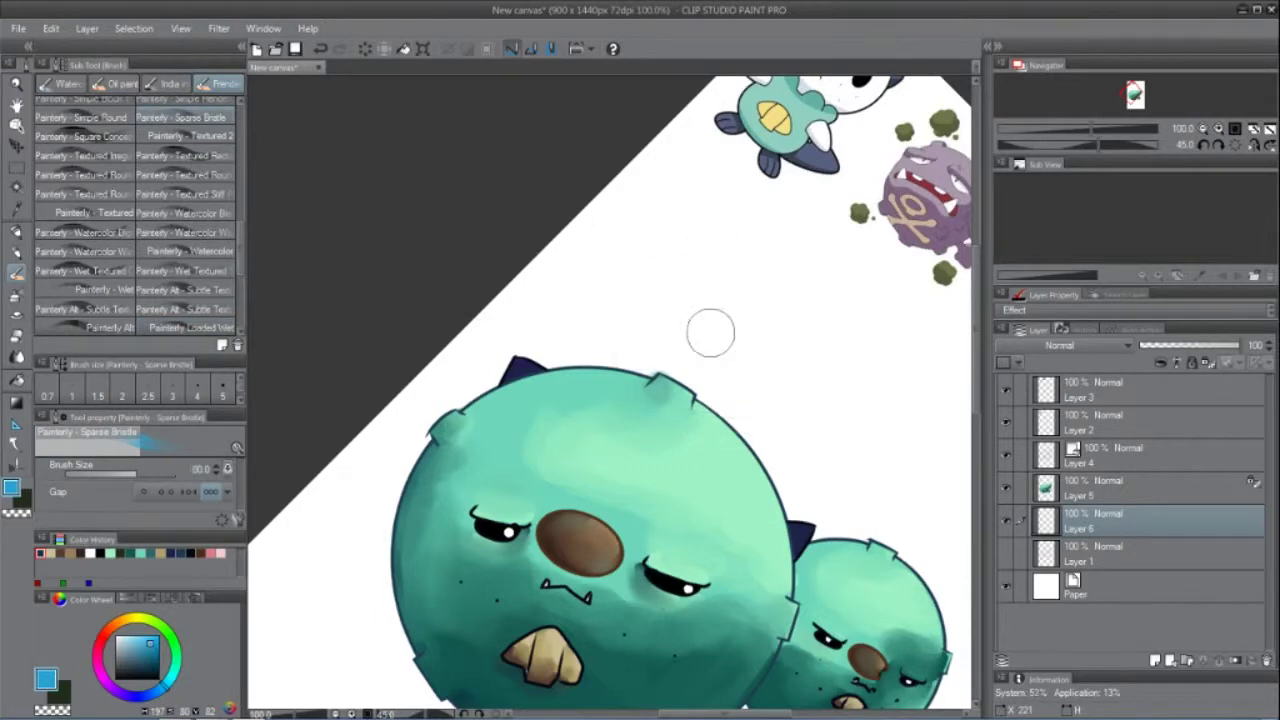
drag(660, 378, 722, 322)
key(ctrl+z)
drag(680, 385, 725, 315)
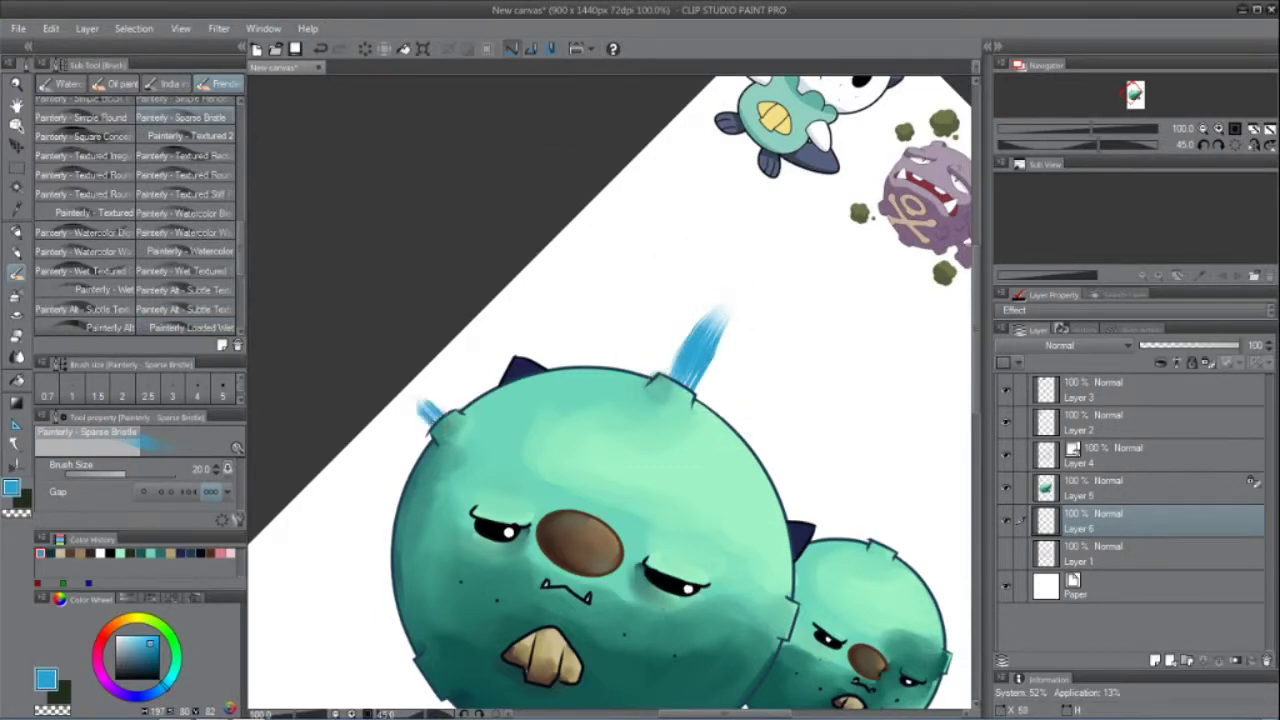
Step: Paint blue water jets out of the small head's top and side spouts
drag(841, 438, 710, 432)
drag(758, 540, 776, 497)
drag(915, 655, 831, 589)
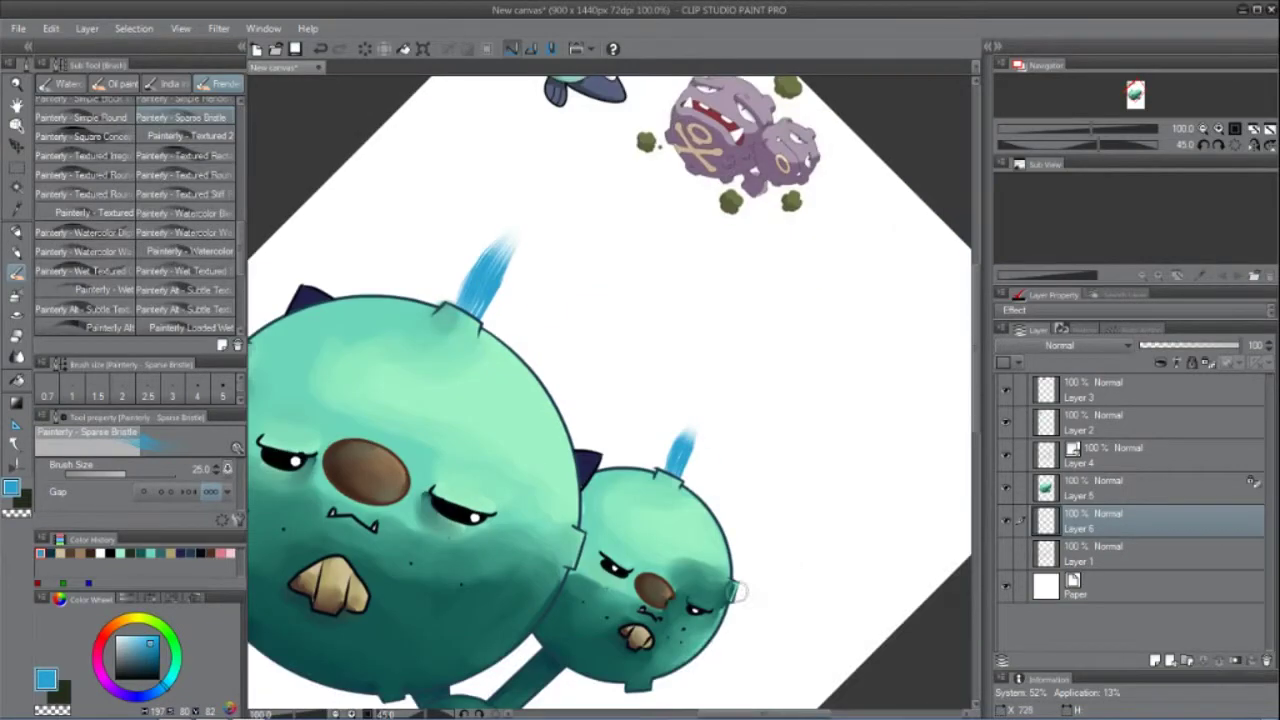
drag(740, 597, 780, 602)
Step: Paint a blue water jet out of the spout on the large head's underside
drag(453, 679, 757, 519)
key(bracketright)
key(bracketright)
key(bracketright)
drag(512, 447, 455, 488)
Step: Paint mushroom-shaped splashes at the ends of both heads' upper jets, with loose blue droplets around the large one
drag(758, 446, 728, 653)
mouse_move(724, 267)
mouse_down()
mouse_move(790, 276)
mouse_move(826, 318)
mouse_up()
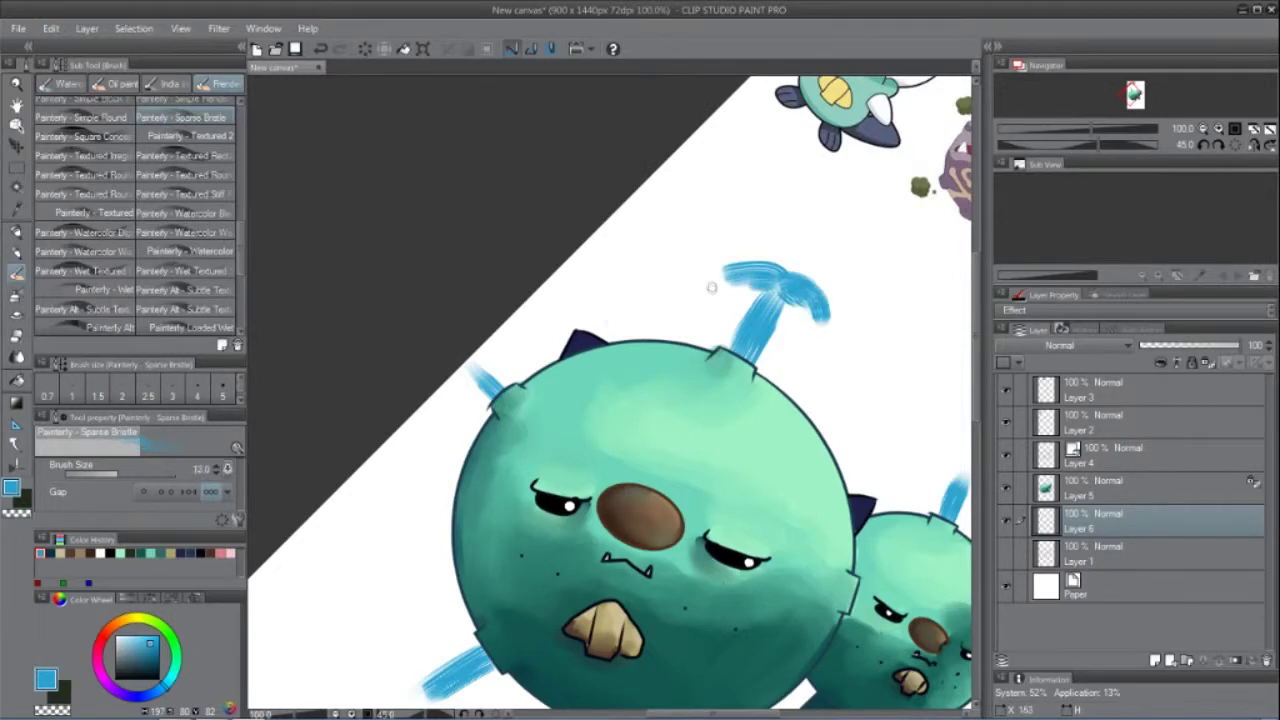
drag(852, 411, 718, 376)
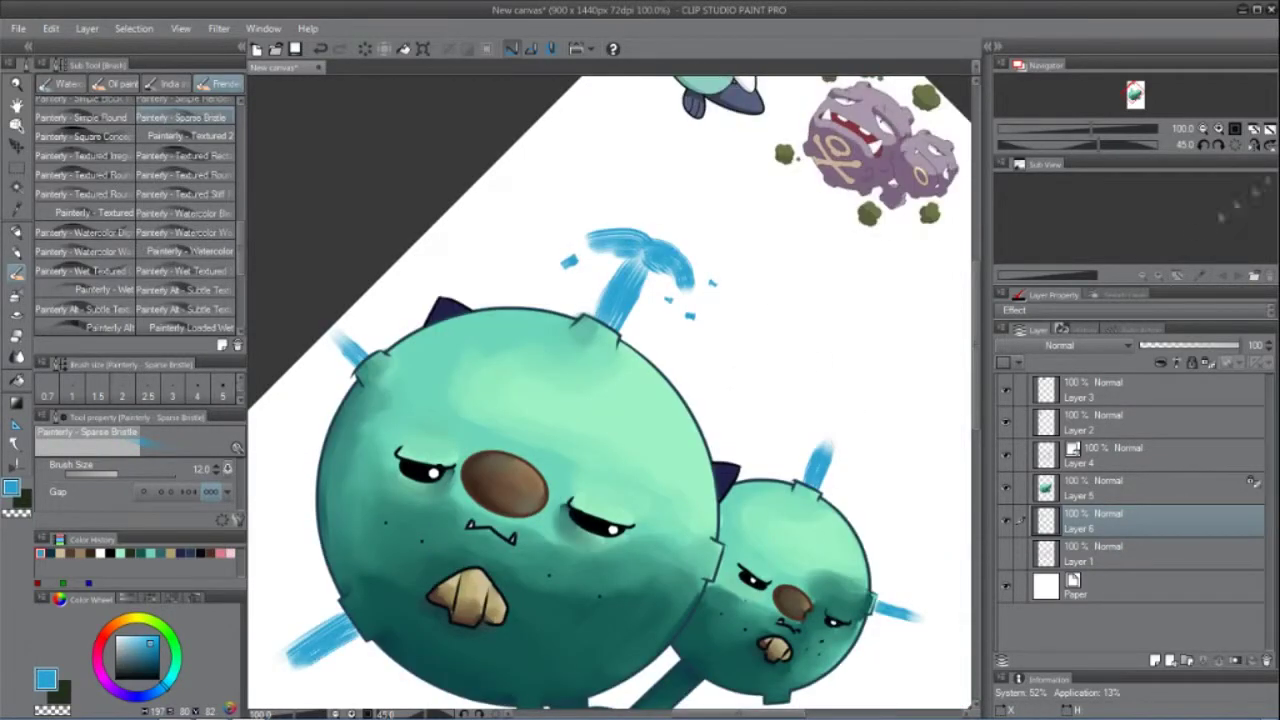
click(1235, 146)
drag(795, 266, 769, 294)
mouse_move(798, 268)
mouse_down()
mouse_move(826, 258)
mouse_move(738, 294)
mouse_up()
Step: Extend the large head's lower jet and bend its side jet downward with Sparse Bristle strokes at size 20
drag(864, 408, 884, 221)
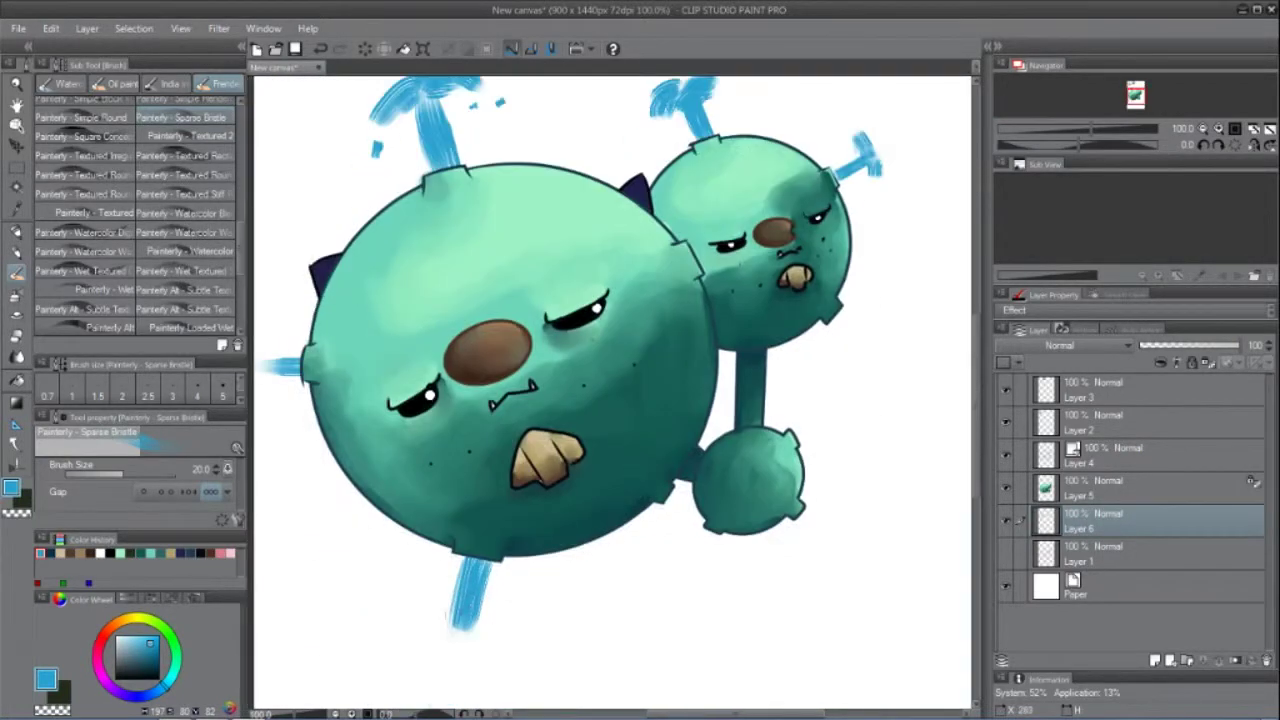
mouse_move(462, 615)
mouse_down()
mouse_move(470, 660)
mouse_move(466, 630)
mouse_up()
drag(460, 590, 618, 532)
drag(436, 305, 411, 331)
Step: Paint light blue foam over the splashes and add light blue droplets with the Painterly - Wet brush at size 15
mouse_move(820, 405)
mouse_down()
mouse_move(684, 537)
mouse_move(700, 596)
mouse_up()
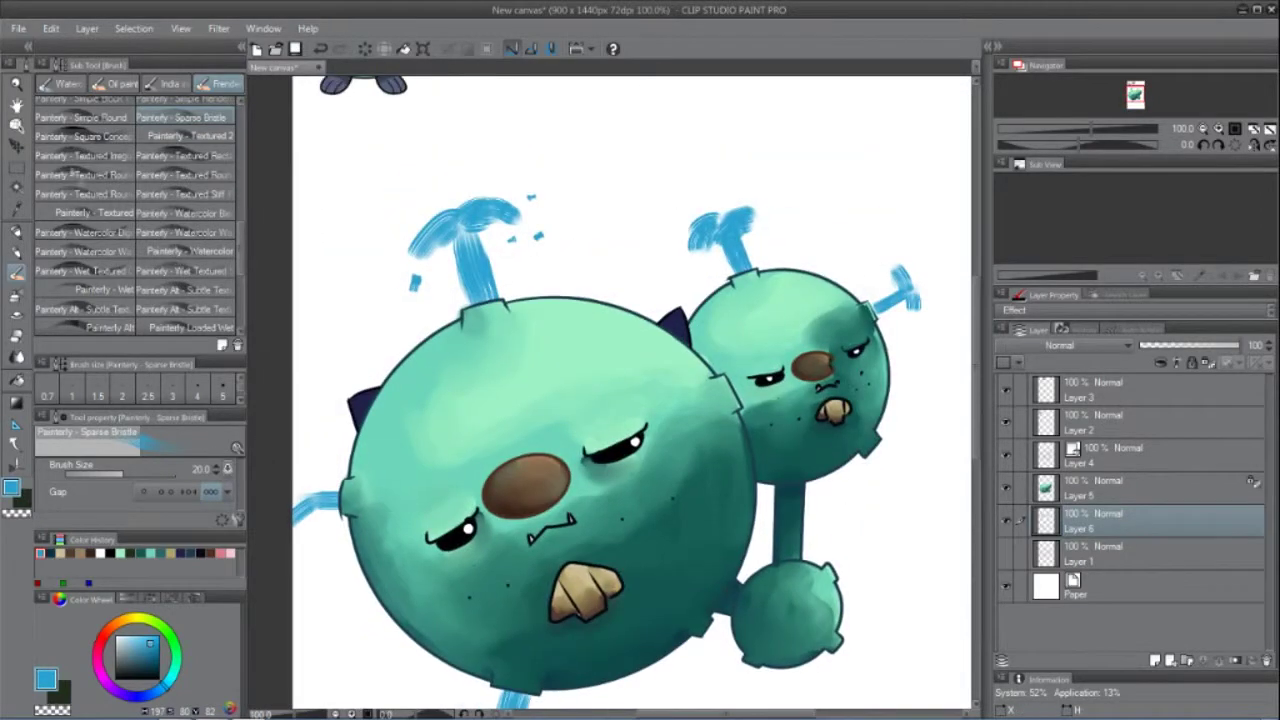
click(130, 642)
click(100, 289)
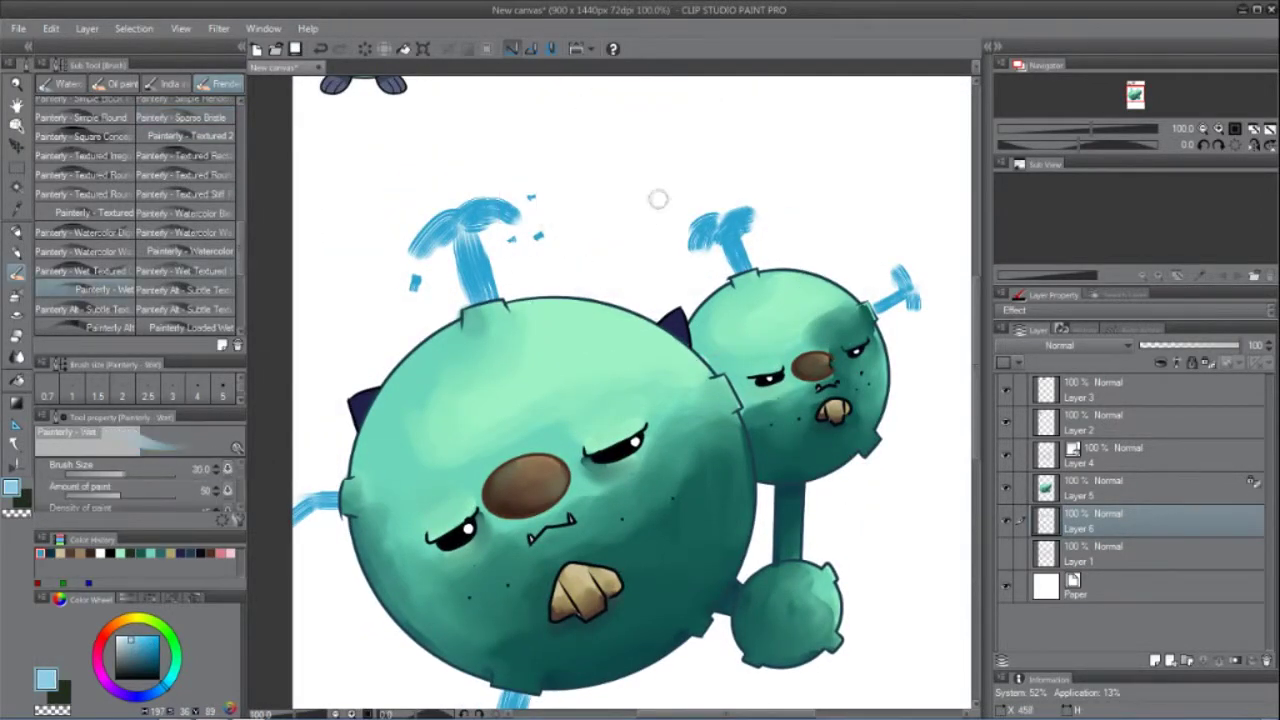
drag(432, 248, 516, 214)
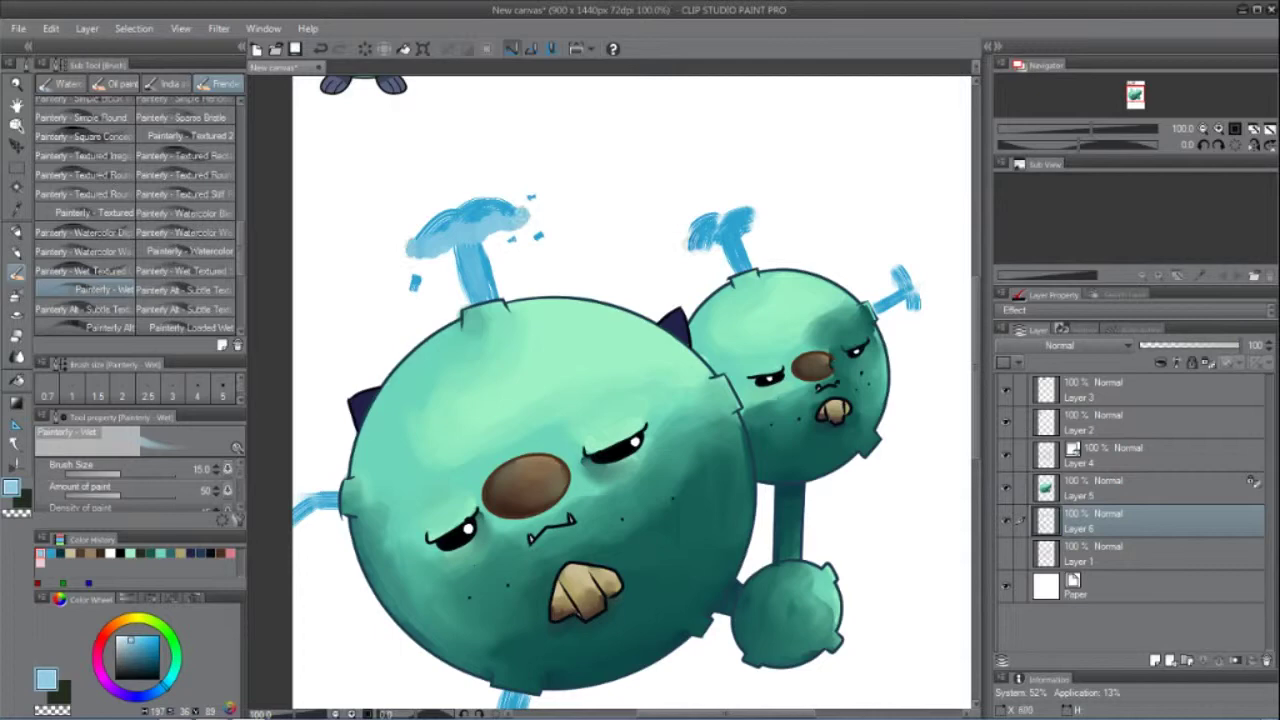
drag(688, 245, 760, 220)
drag(896, 275, 914, 306)
drag(507, 600, 550, 455)
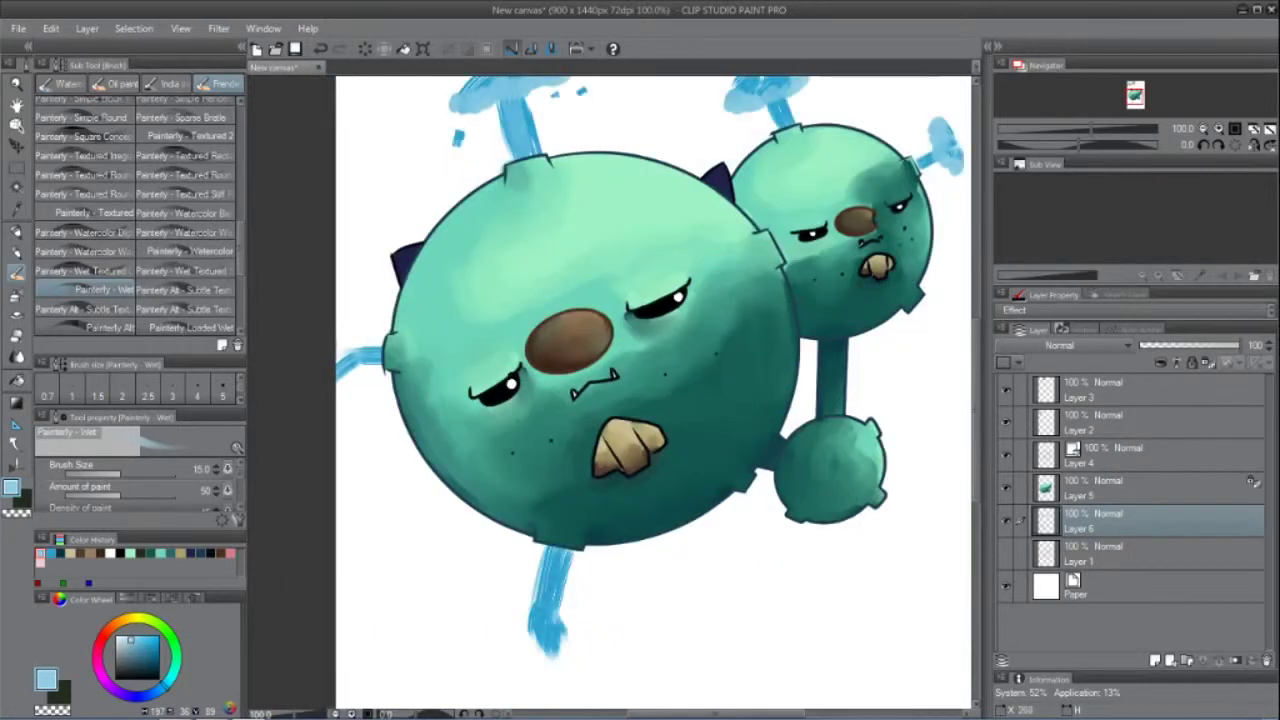
drag(428, 484, 478, 542)
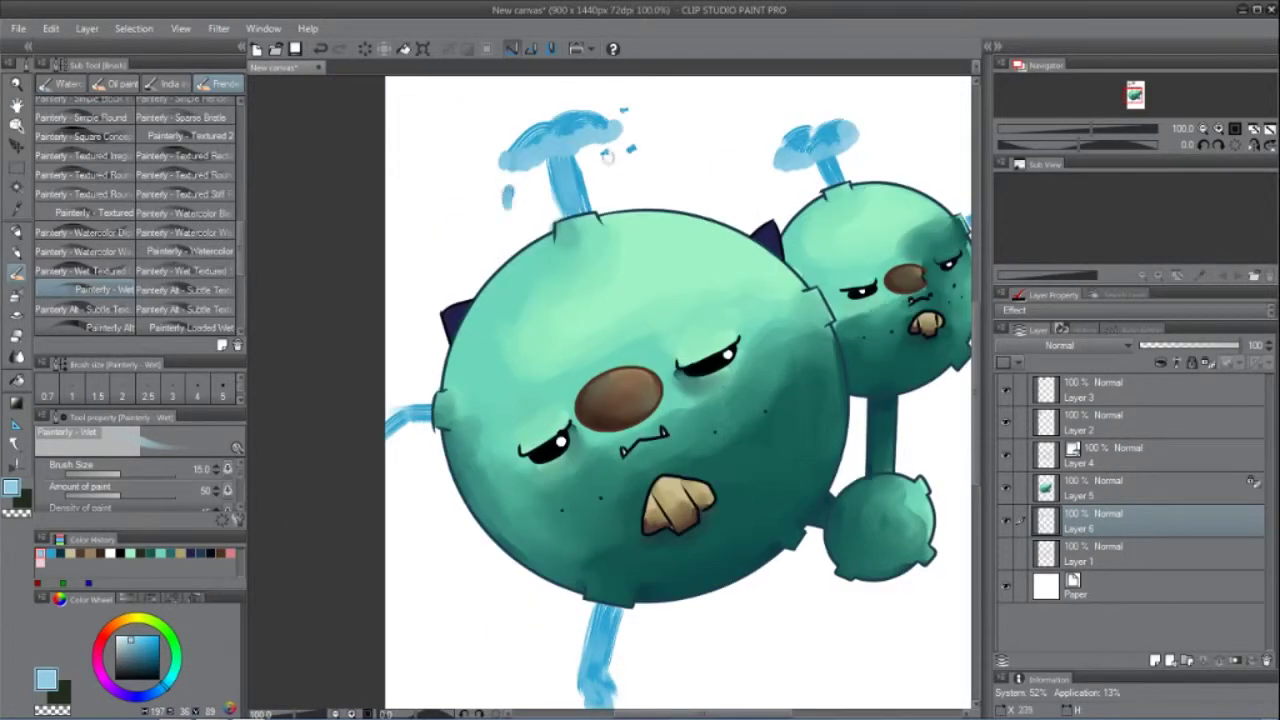
drag(895, 184, 753, 168)
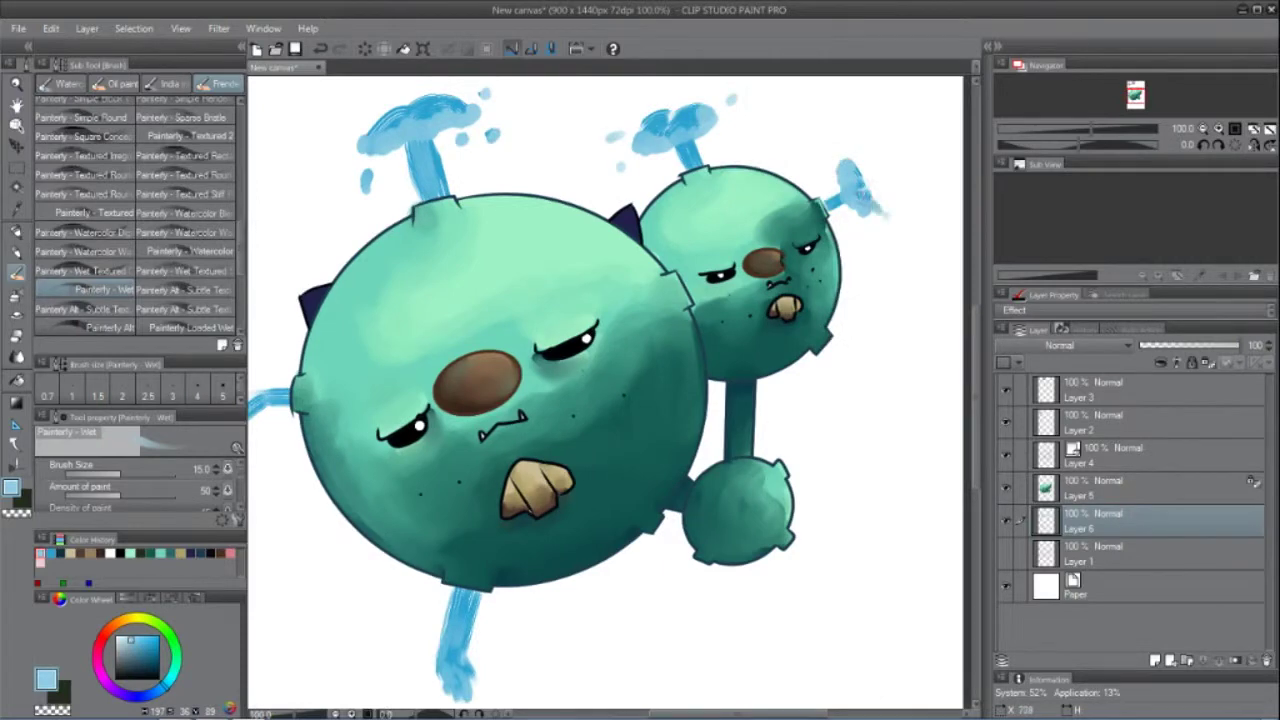
Step: Shade the water jets and splashes with a darker blue using the Painterly - Wet brush at size 15
click(157, 648)
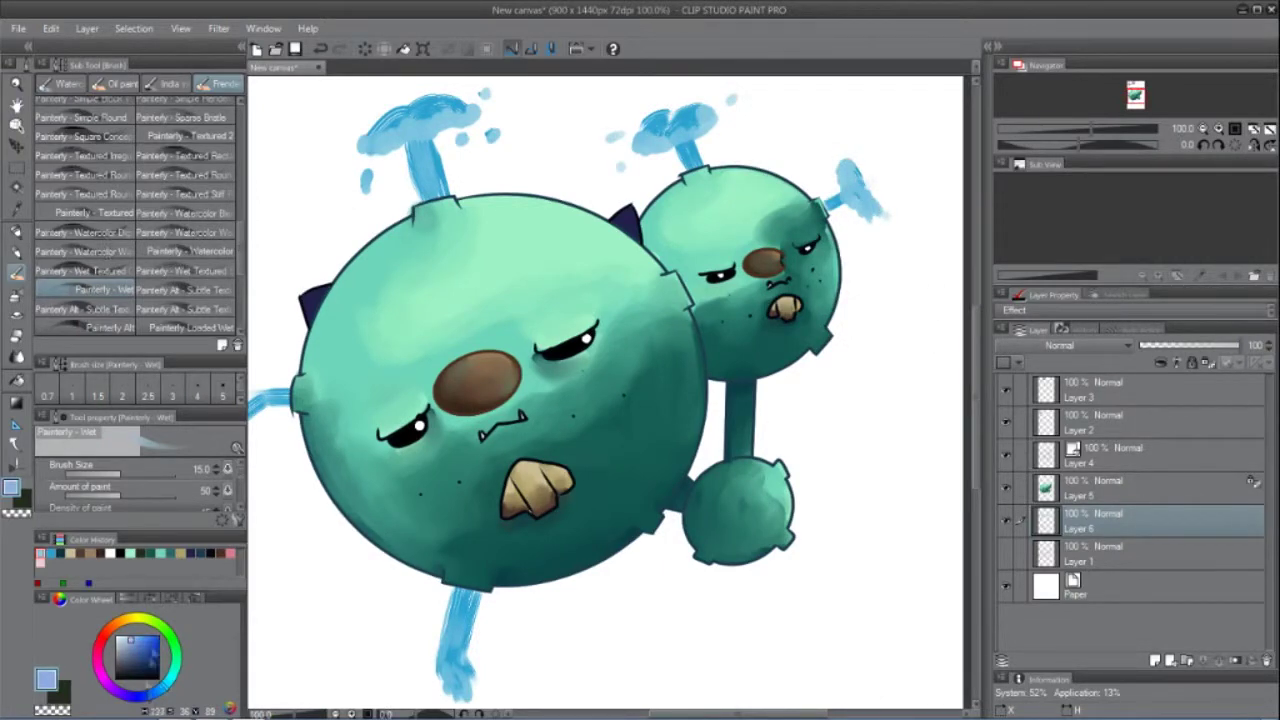
drag(408, 148, 411, 152)
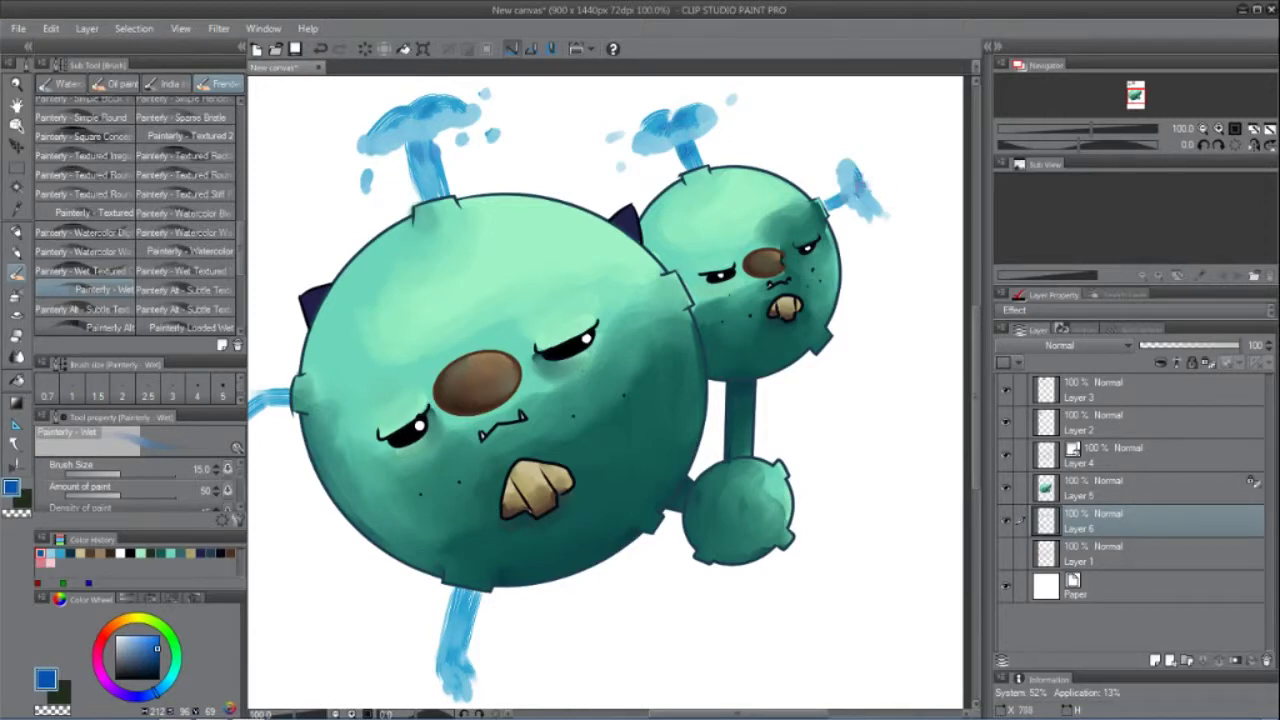
drag(883, 163, 903, 109)
drag(563, 450, 696, 527)
drag(521, 198, 519, 207)
Step: Switch to another brush and paint white highlights over the splashes and jets of both heads
click(62, 83)
click(86, 202)
drag(519, 172, 620, 132)
mouse_move(805, 168)
mouse_down()
mouse_move(862, 140)
mouse_move(689, 176)
mouse_up()
mouse_move(818, 202)
mouse_down()
mouse_move(822, 230)
mouse_move(840, 240)
mouse_up()
drag(556, 591, 630, 376)
drag(491, 486, 510, 442)
Step: Crop the canvas to a rectangular selection of about 883 × 894 px around the character, excluding the reference images
key(ctrl+0)
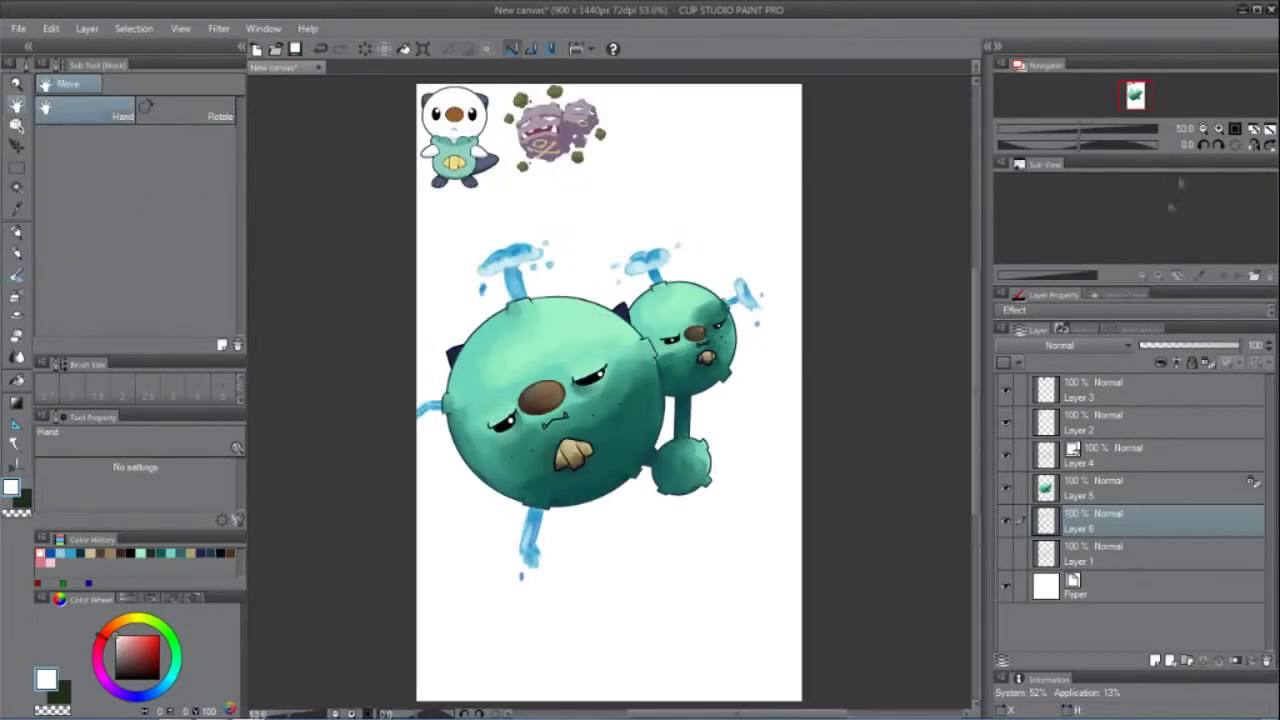
key(m)
drag(410, 212, 796, 594)
click(51, 28)
click(105, 432)
Step: Place the MM04-rain 02 material from the Nature backgrounds onto the canvas behind the character
click(1110, 555)
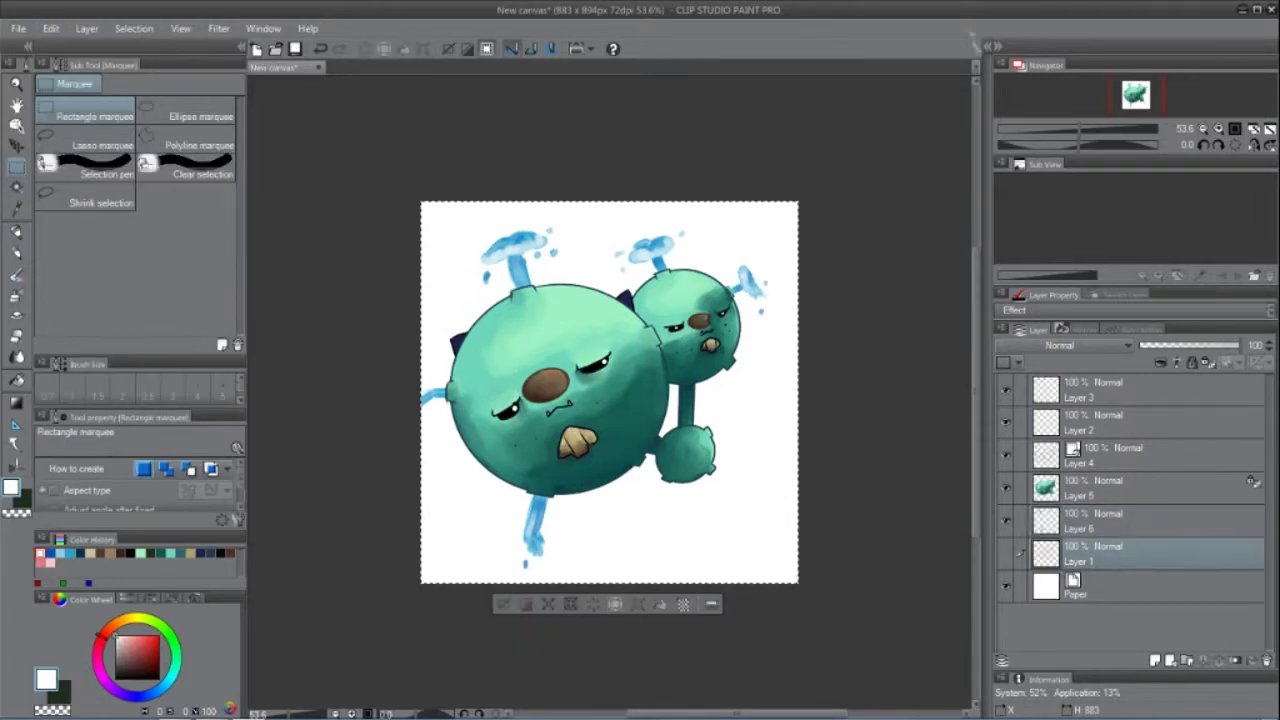
click(988, 47)
drag(955, 112, 982, 386)
drag(888, 290, 630, 420)
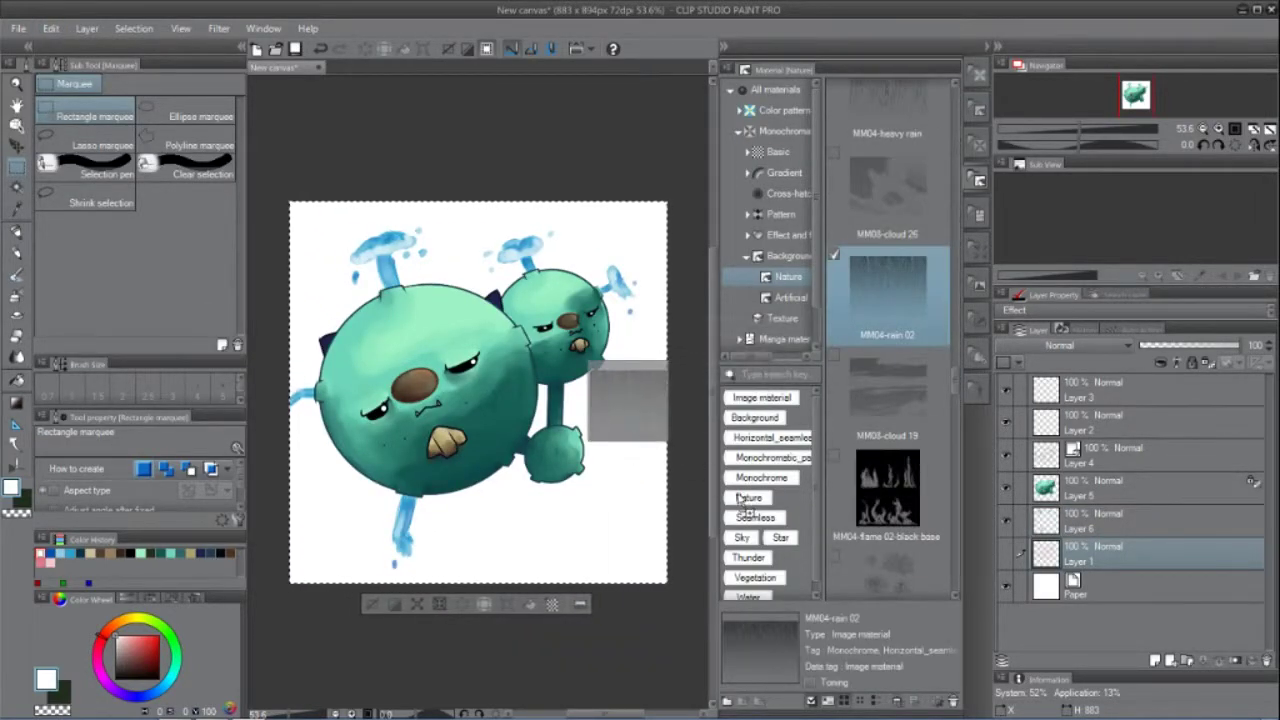
Step: Fill a new layer above the rain with a diagonal Daytime sky gradient and set its blending mode to Multiply
click(1156, 660)
click(18, 404)
click(112, 192)
drag(335, 215, 600, 585)
click(1129, 347)
click(1090, 375)
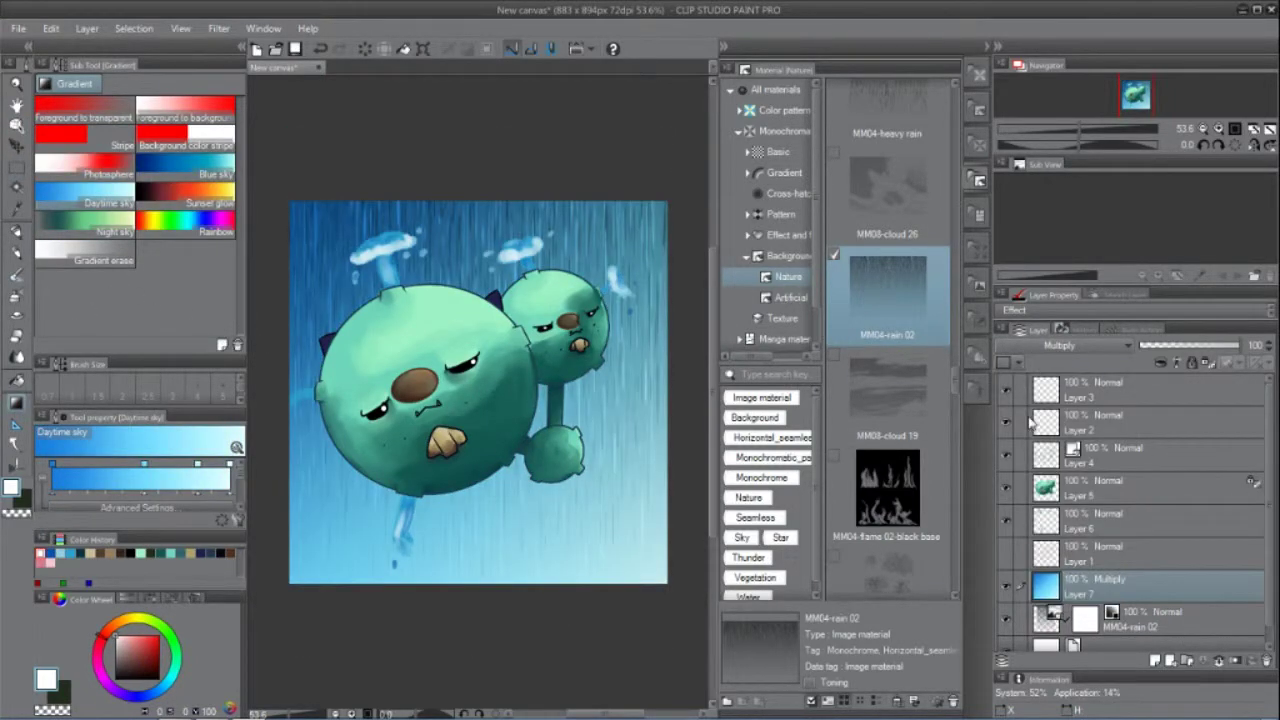
Step: Duplicate the MM04-rain 02 layer, move the copy directly above Layer 5, and set it to Multiply at 20% opacity
click(1177, 622)
key(ctrl+c)
key(ctrl+v)
drag(1160, 606, 1145, 462)
click(1060, 345)
click(1045, 386)
drag(1240, 346, 1160, 346)
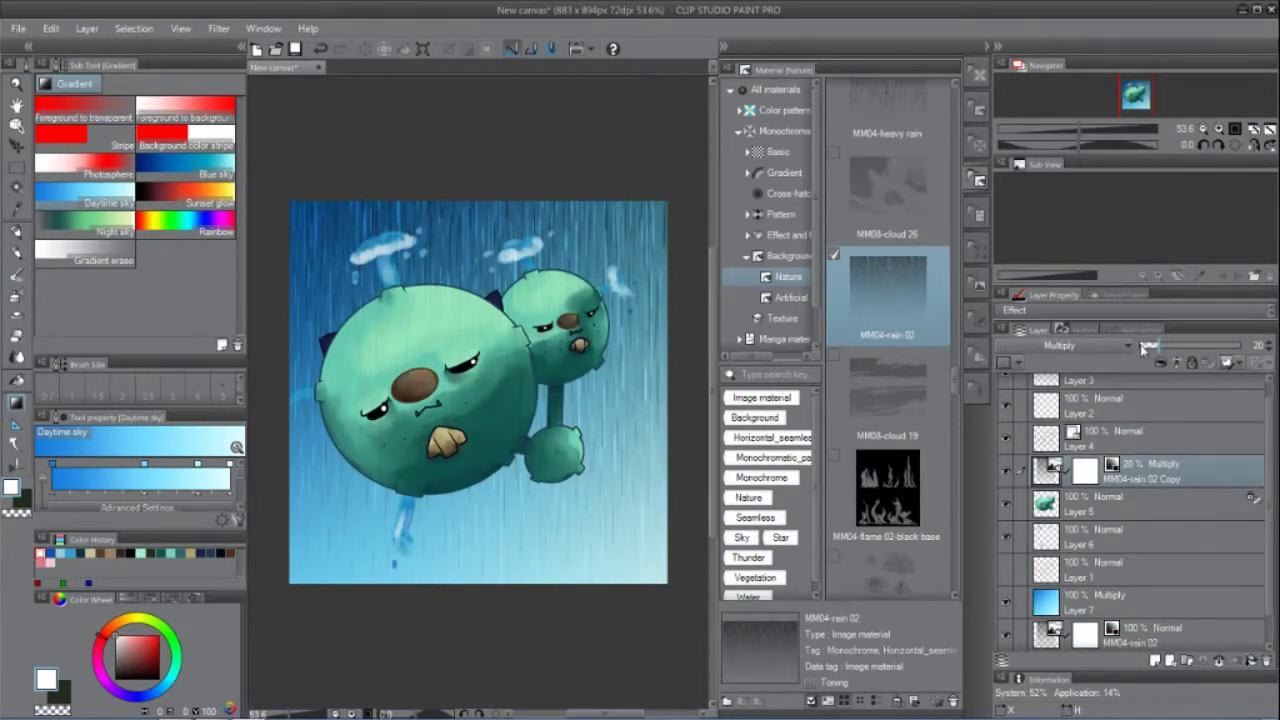